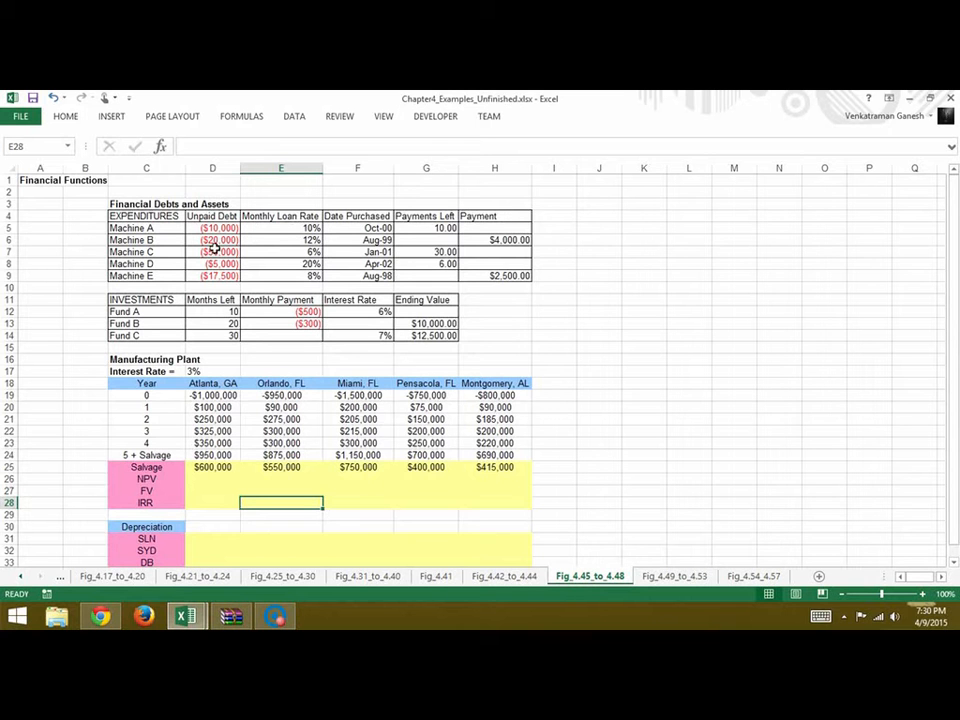
Calculate Machine B's payments left in G6 with the formula =NPER(E6,H6,D6)
{"action": "left_click", "coordinate": [440, 245]}
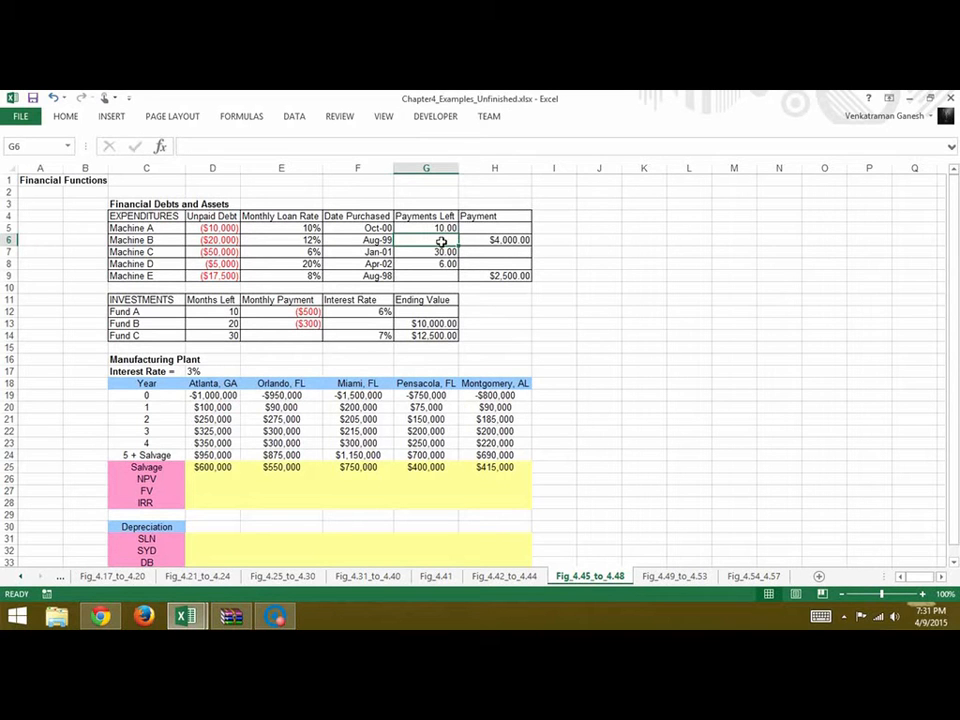
{"action": "type", "text": "="}
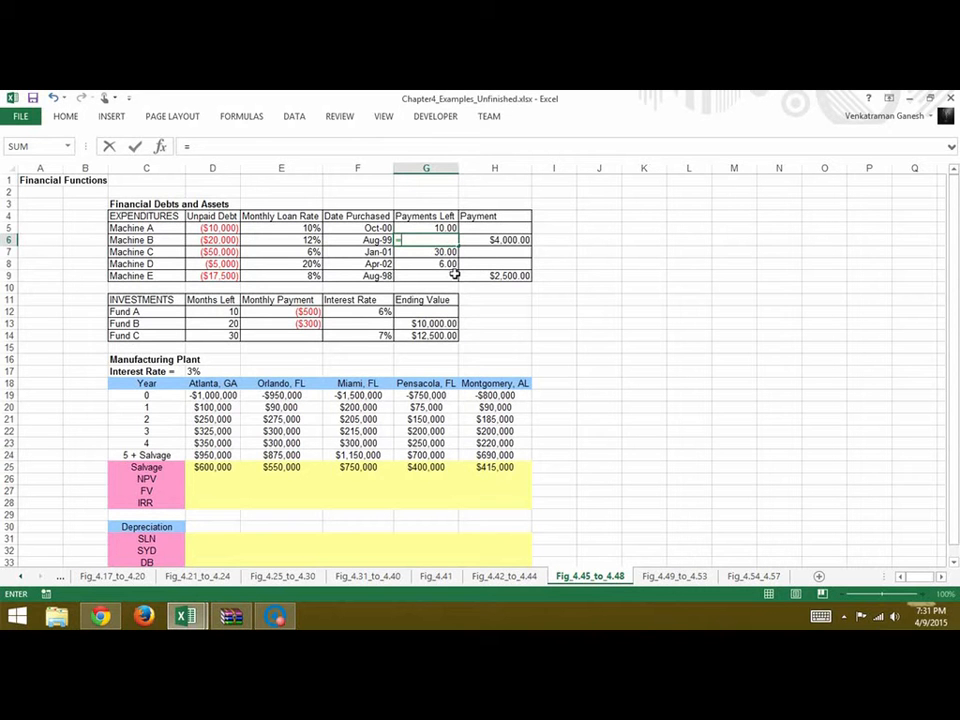
{"action": "type", "text": "nper"}
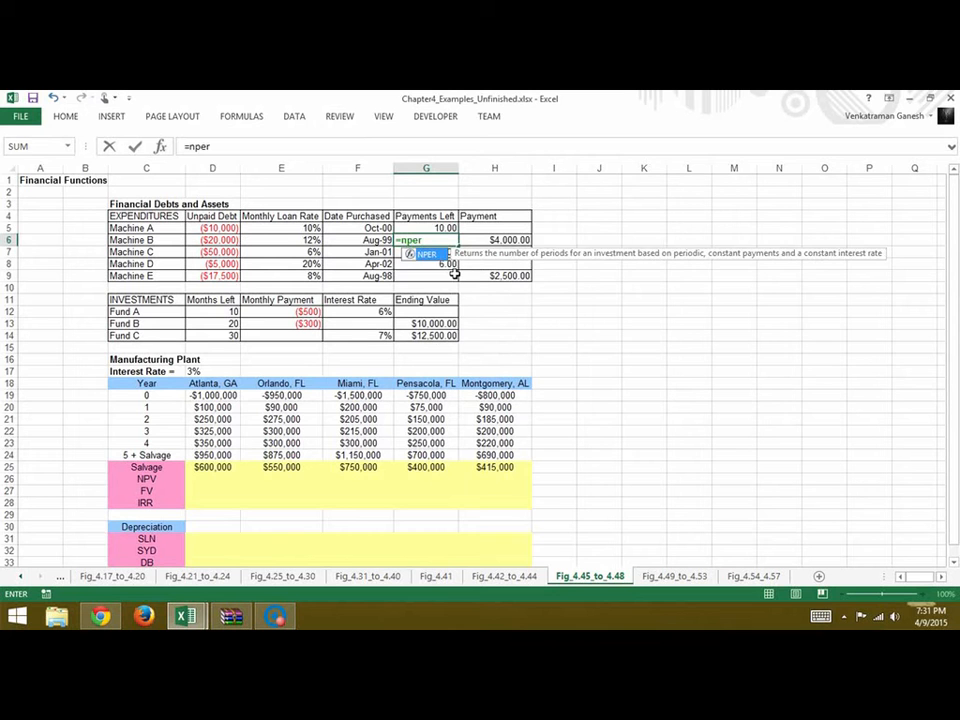
{"action": "type", "text": "("}
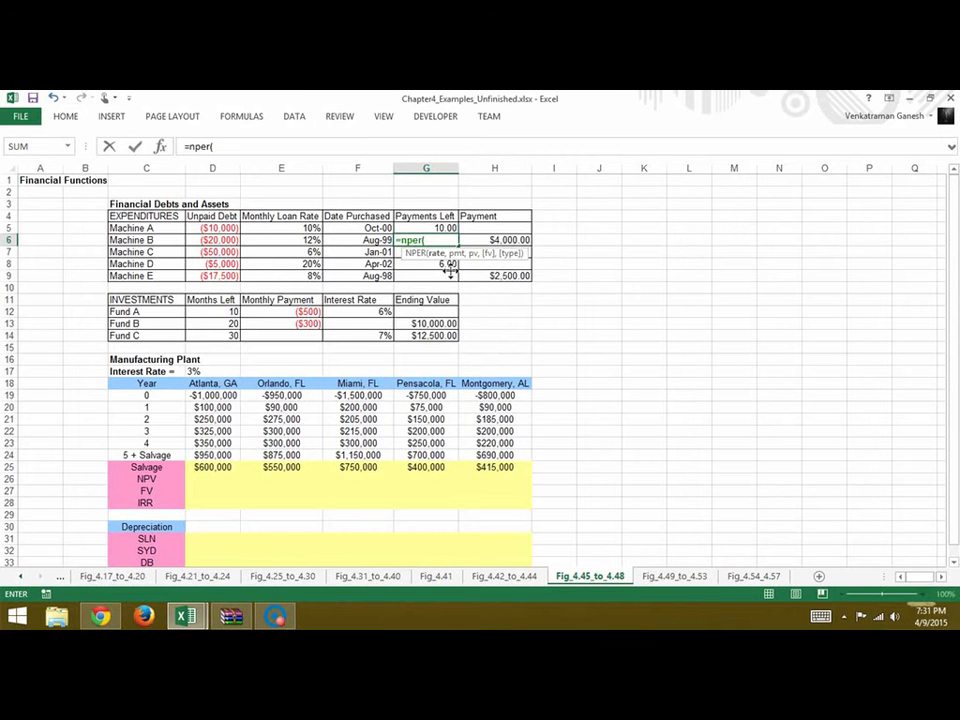
{"action": "left_click", "coordinate": [312, 244]}
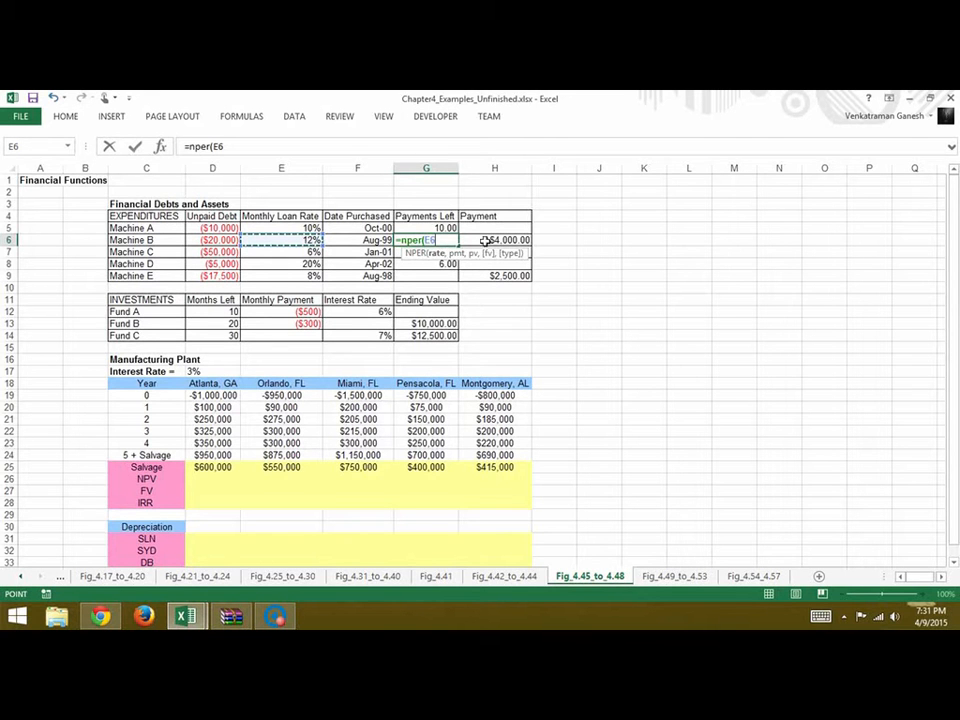
{"action": "type", "text": ","}
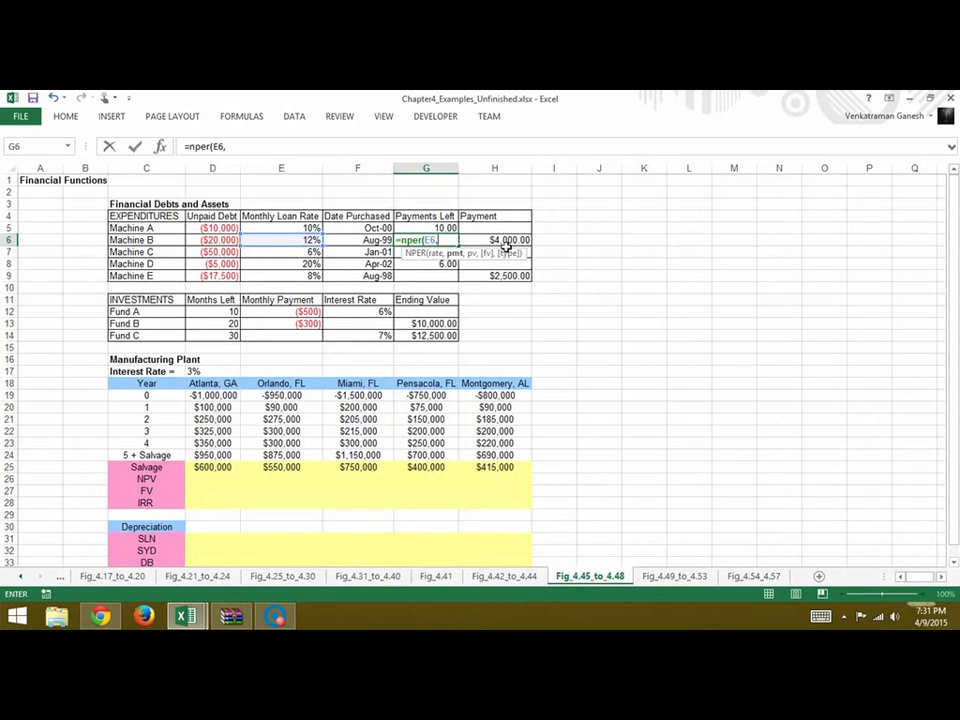
{"action": "left_click", "coordinate": [509, 244]}
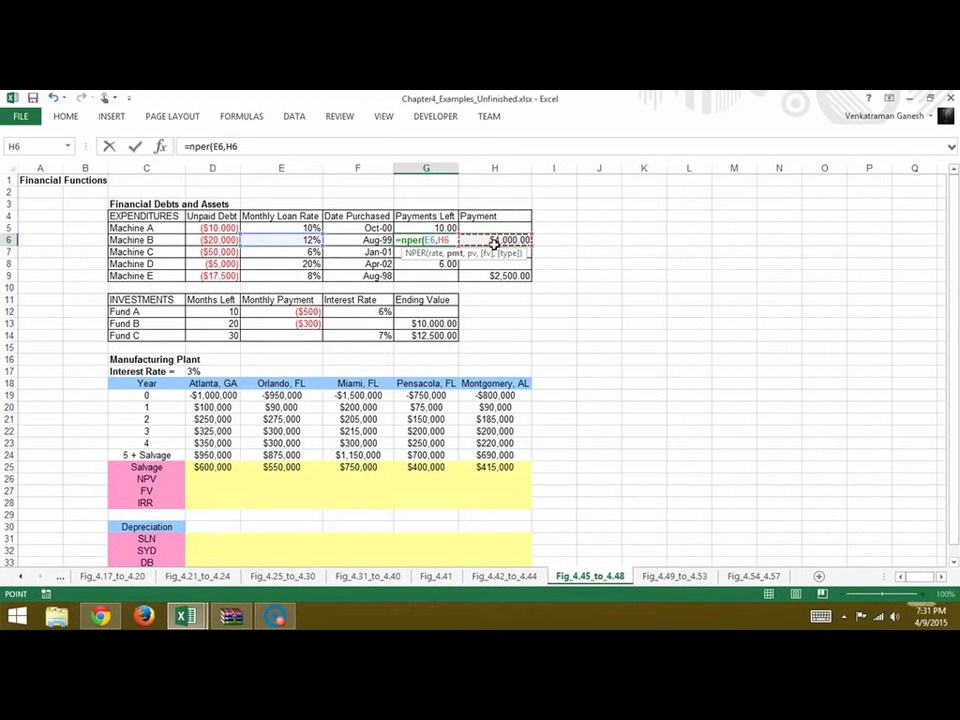
{"action": "type", "text": ","}
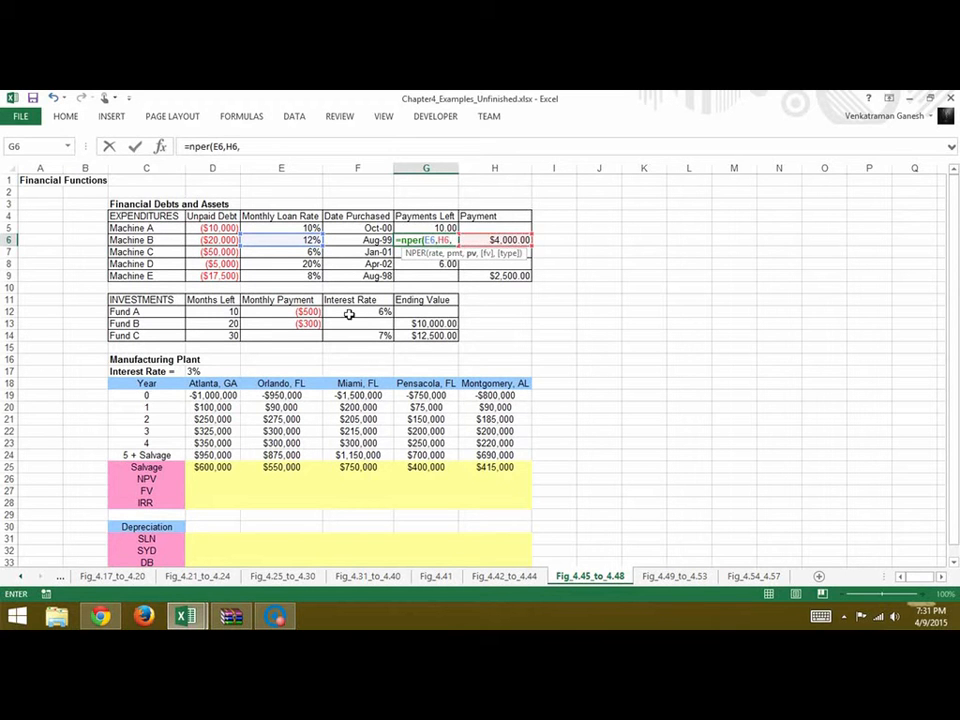
{"action": "left_click", "coordinate": [227, 242]}
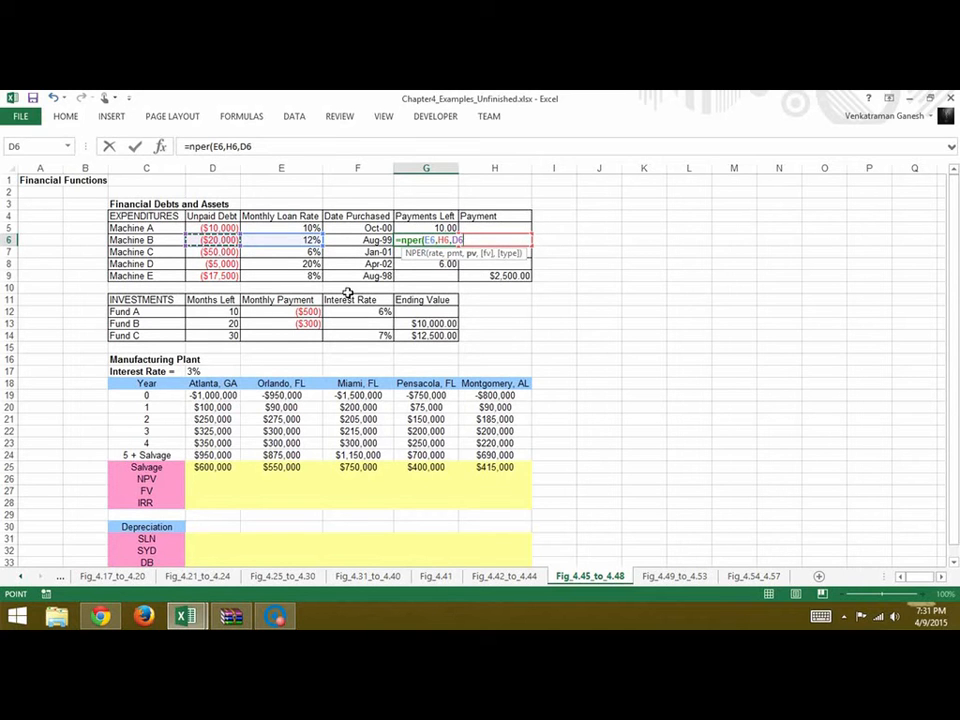
{"action": "type", "text": ")"}
{"action": "key", "text": "Return"}
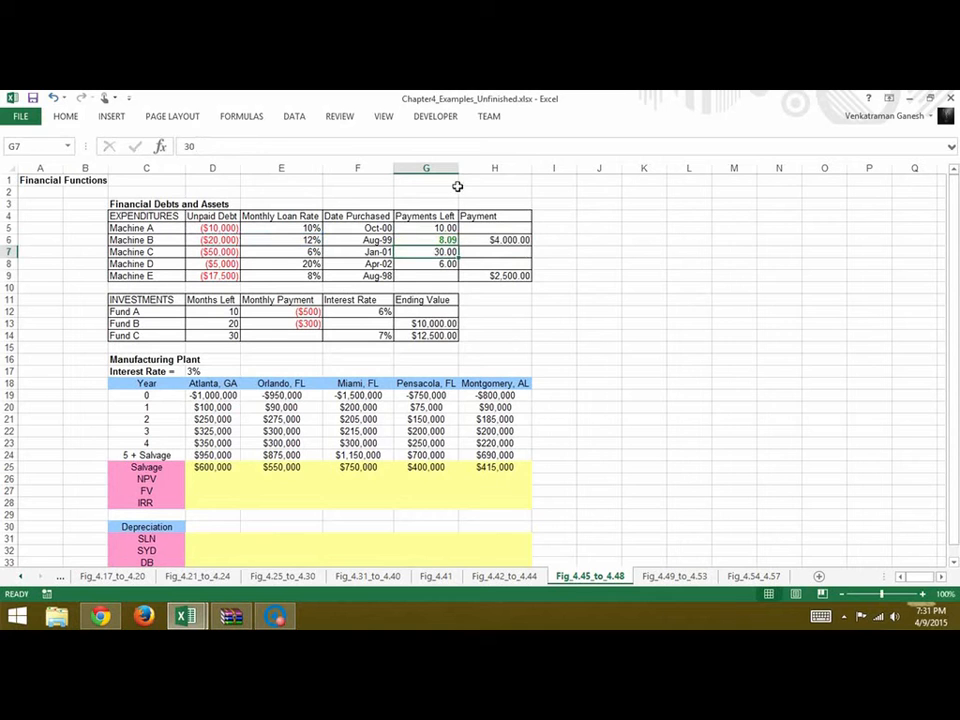
Copy Machine B's NPER formula from G6 into Machine E's Payments Left cell G9
{"action": "left_click", "coordinate": [430, 280]}
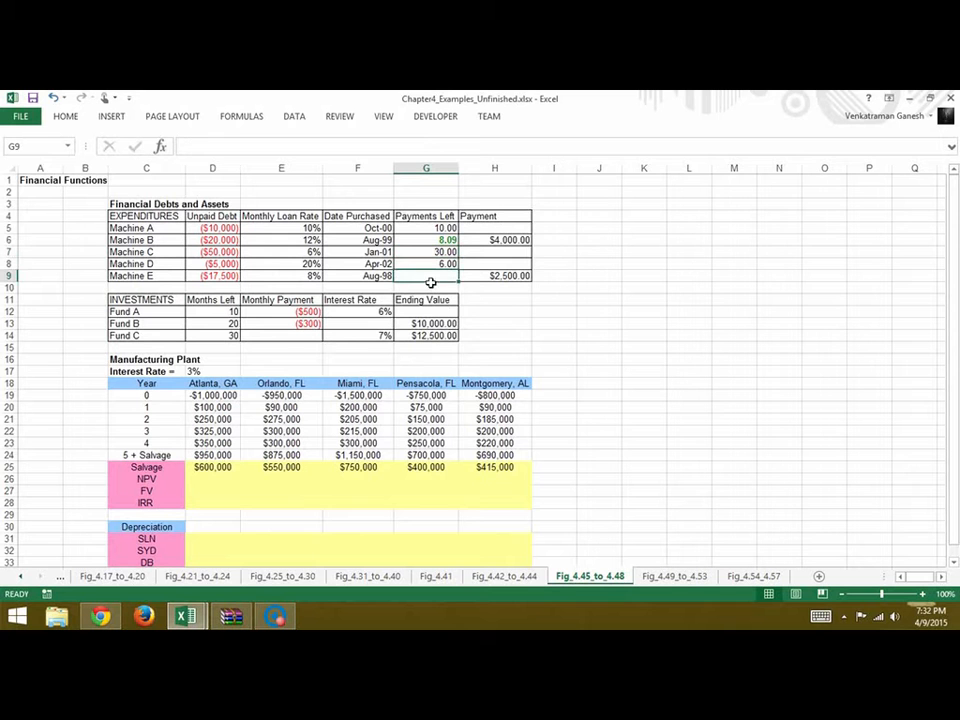
{"action": "left_click", "coordinate": [450, 241]}
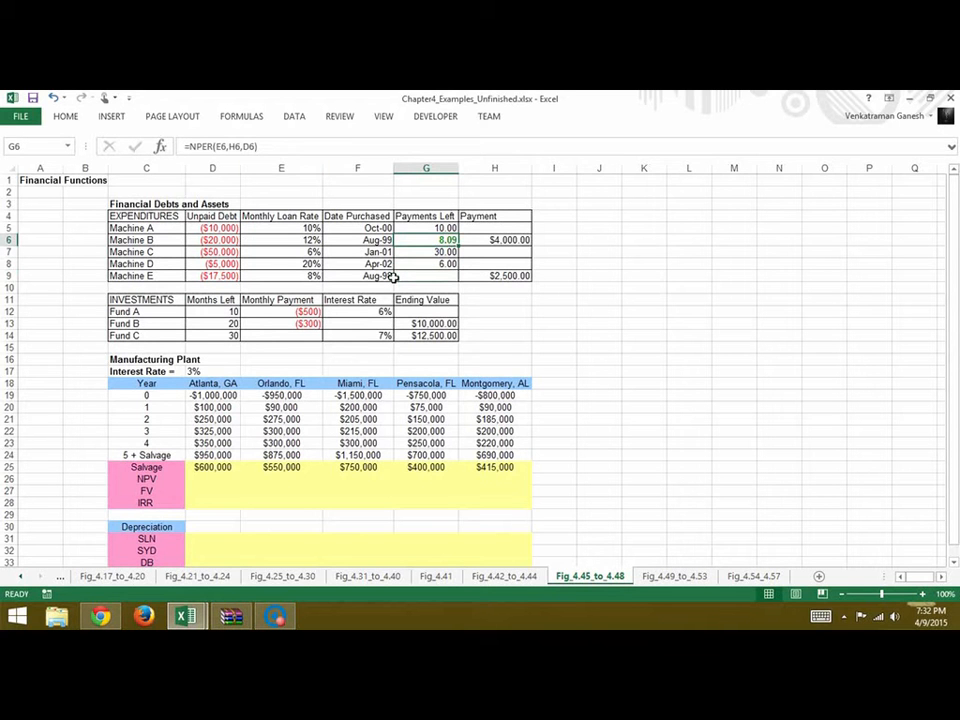
{"action": "key", "text": "ctrl+c"}
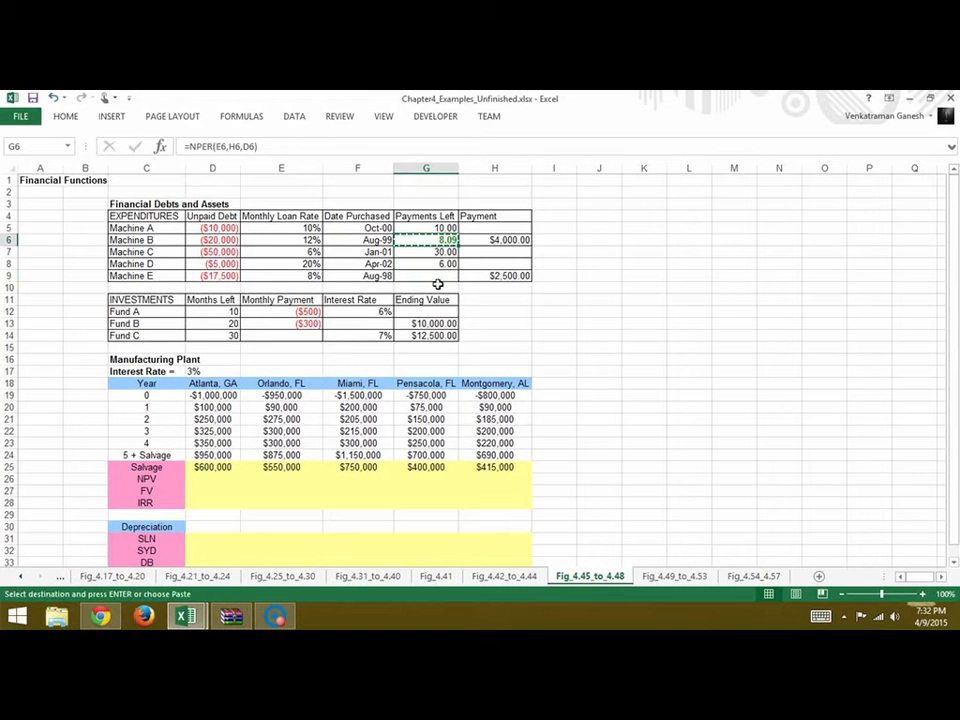
{"action": "left_click", "coordinate": [437, 280]}
{"action": "key", "text": "ctrl+v"}
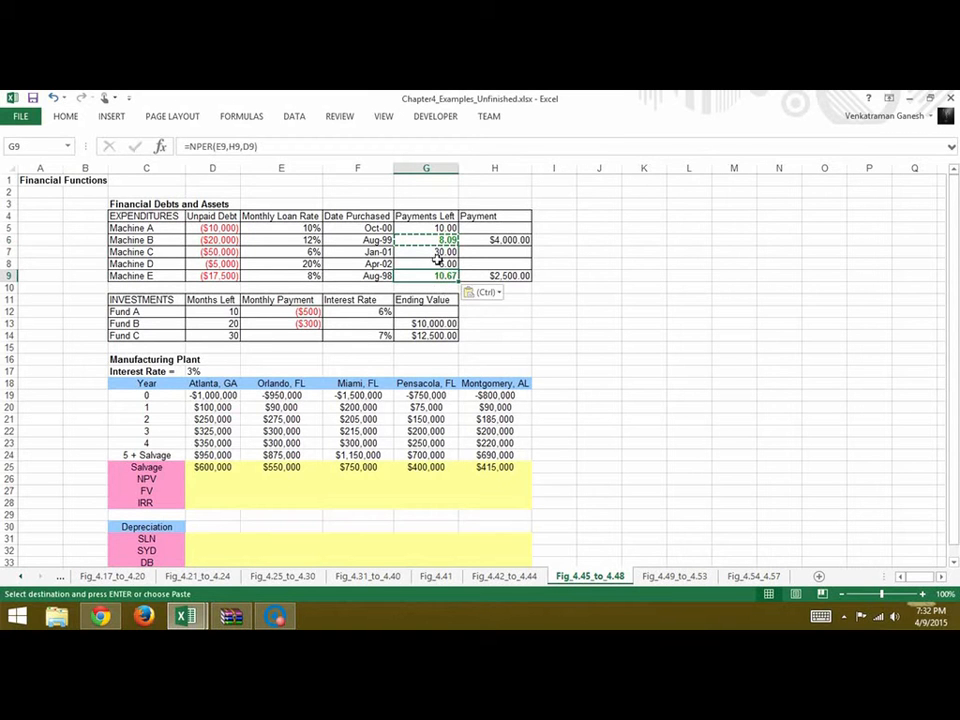
{"action": "key", "text": "Escape"}
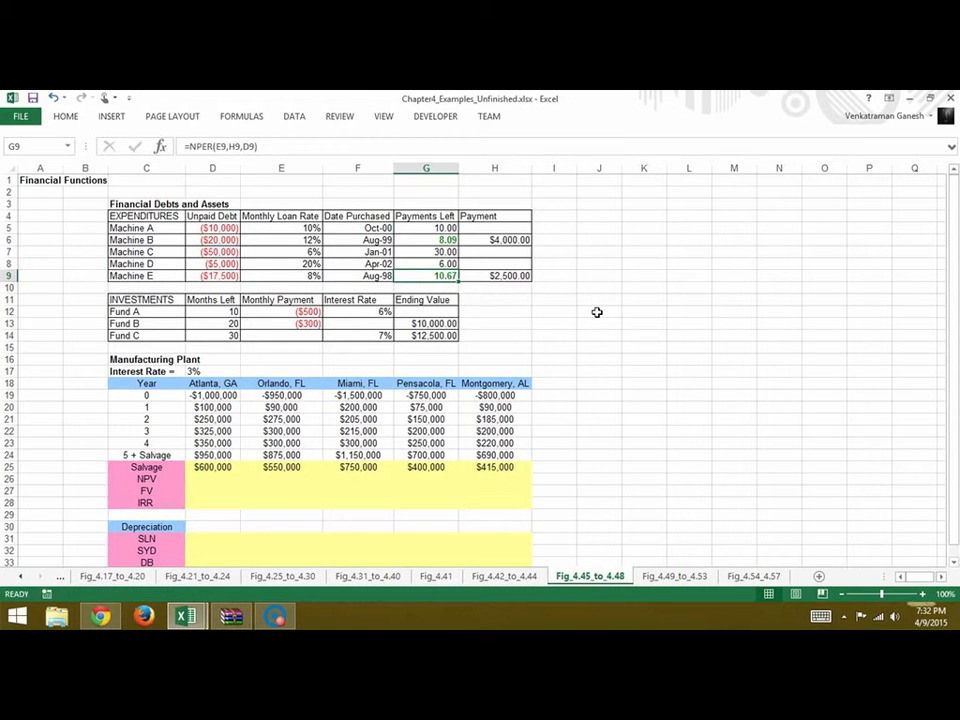
Calculate Machine A's payment in H5 with the formula =PMT(E5,G5,D5)
{"action": "left_click", "coordinate": [504, 231]}
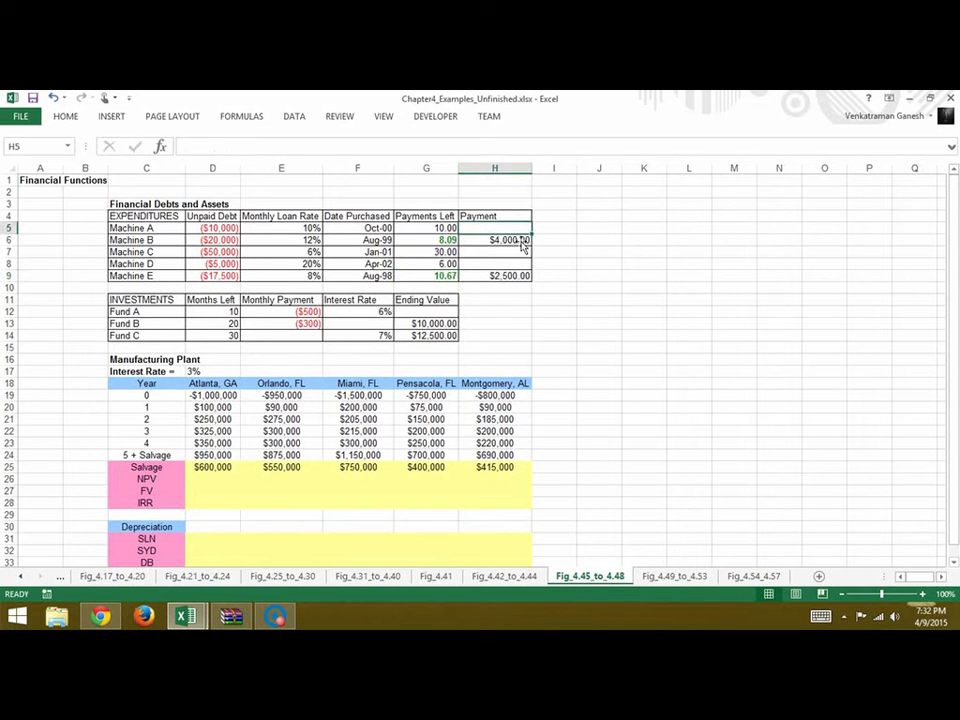
{"action": "type", "text": "="}
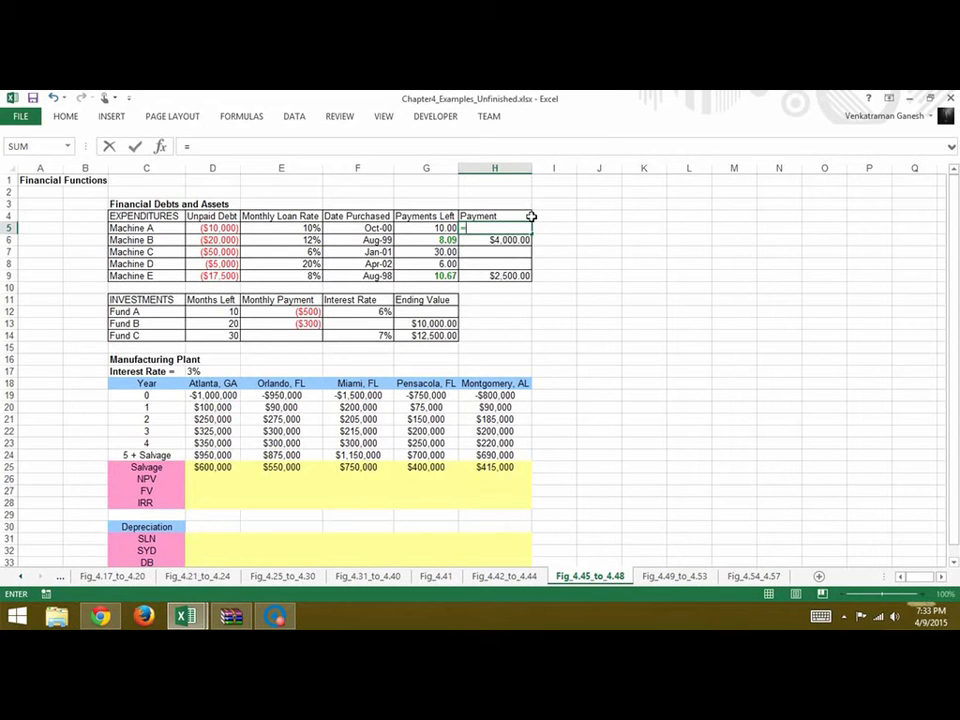
{"action": "type", "text": "pmt"}
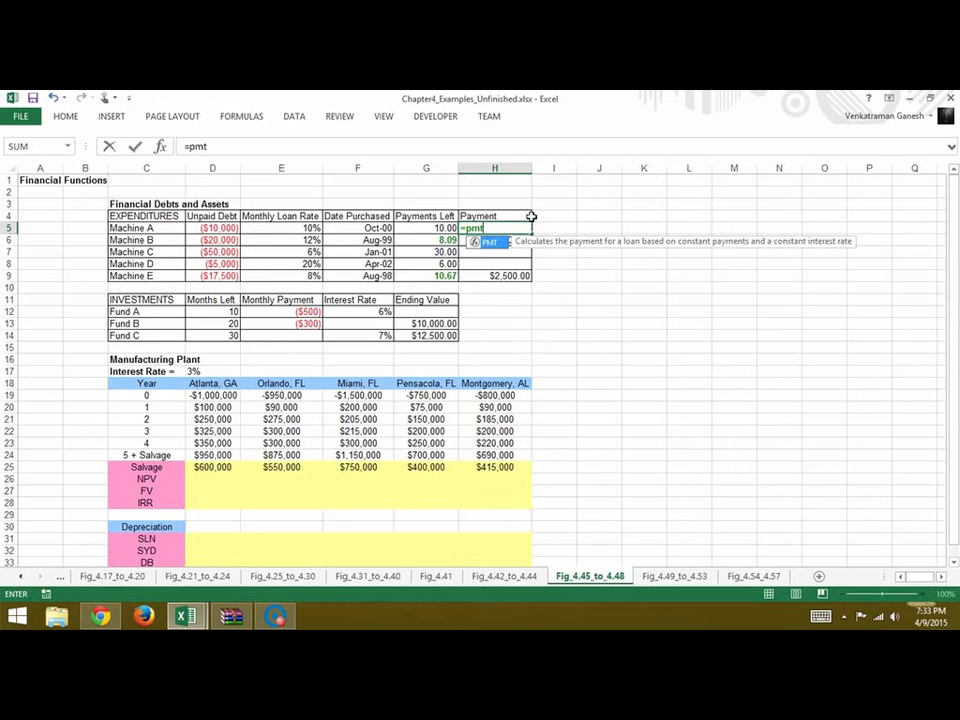
{"action": "type", "text": "("}
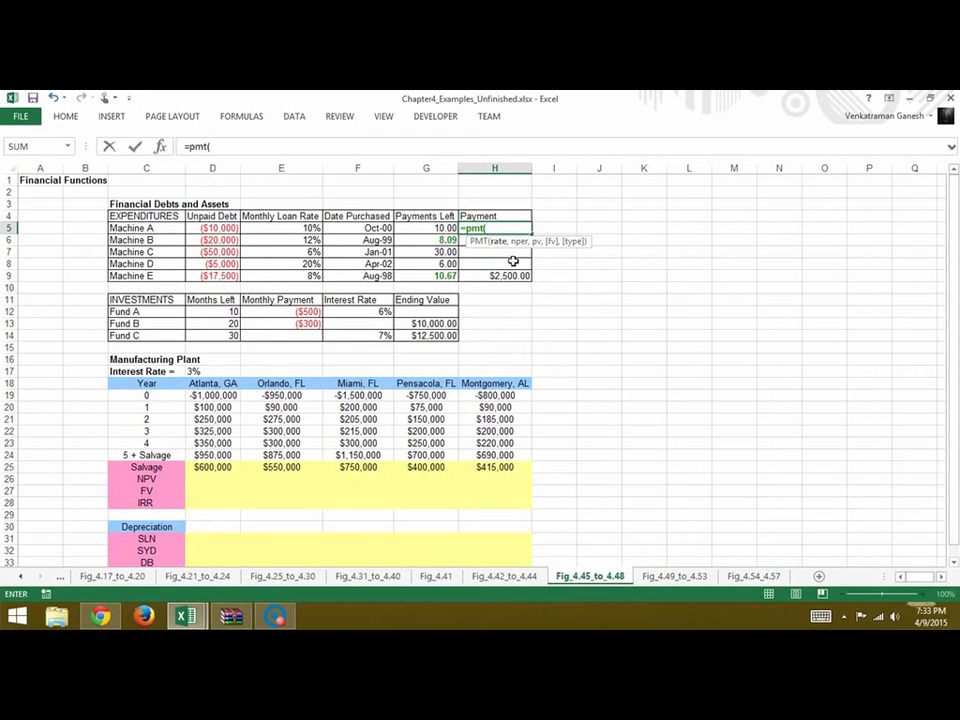
{"action": "left_click", "coordinate": [310, 232]}
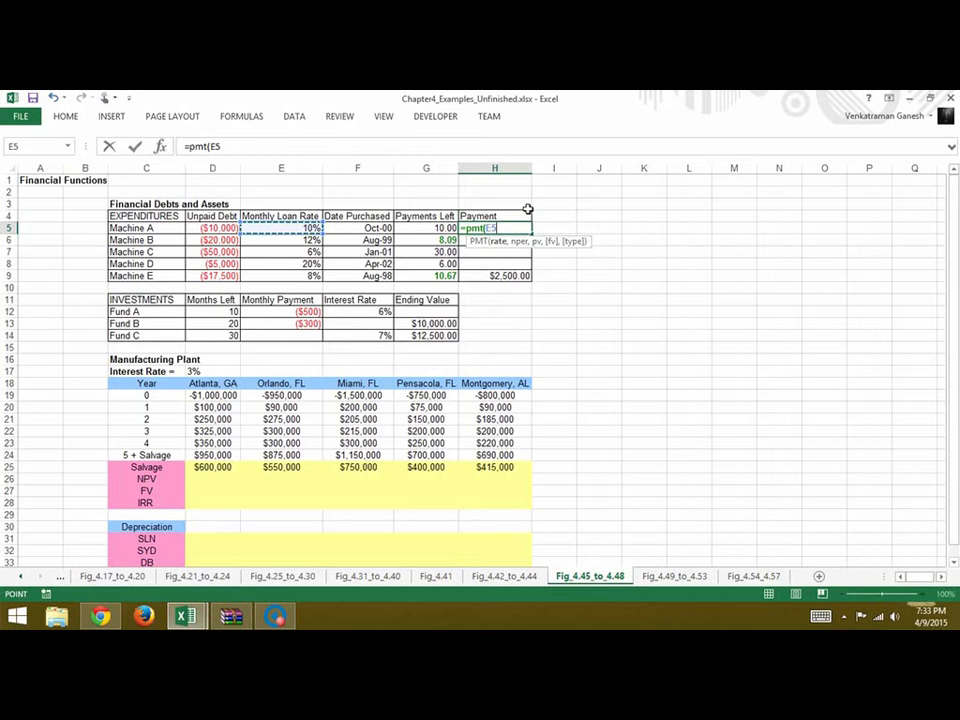
{"action": "type", "text": ","}
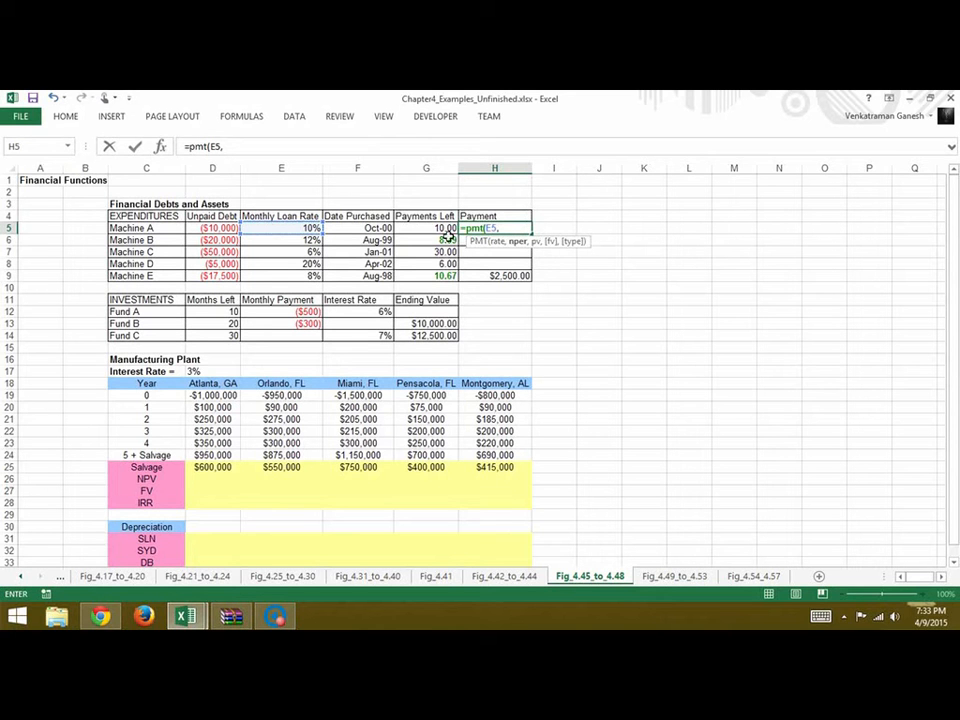
{"action": "left_click", "coordinate": [440, 231]}
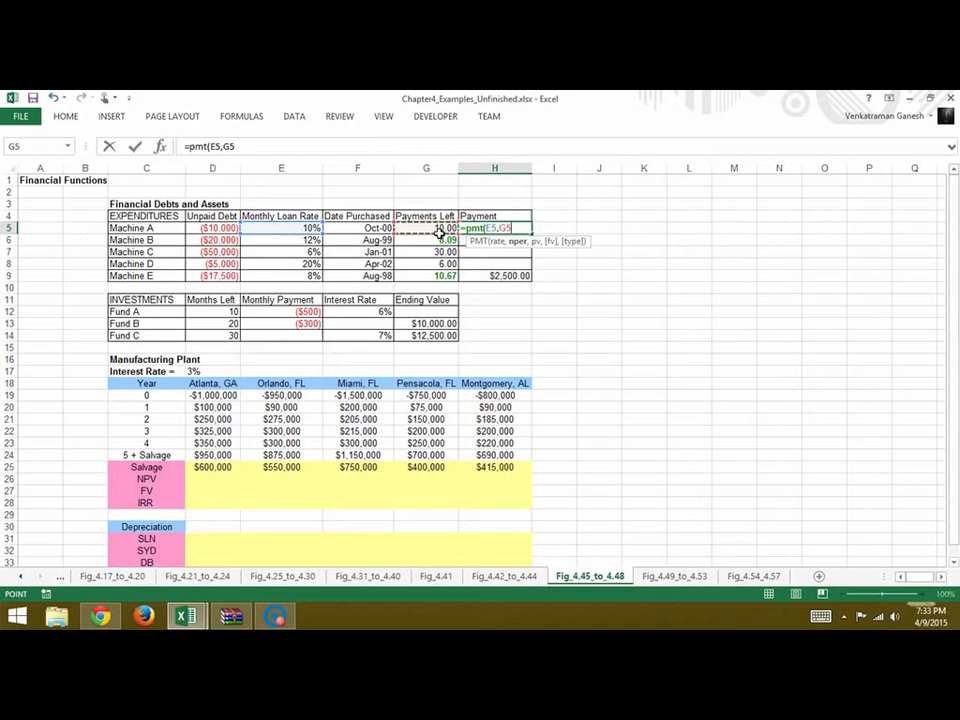
{"action": "type", "text": ","}
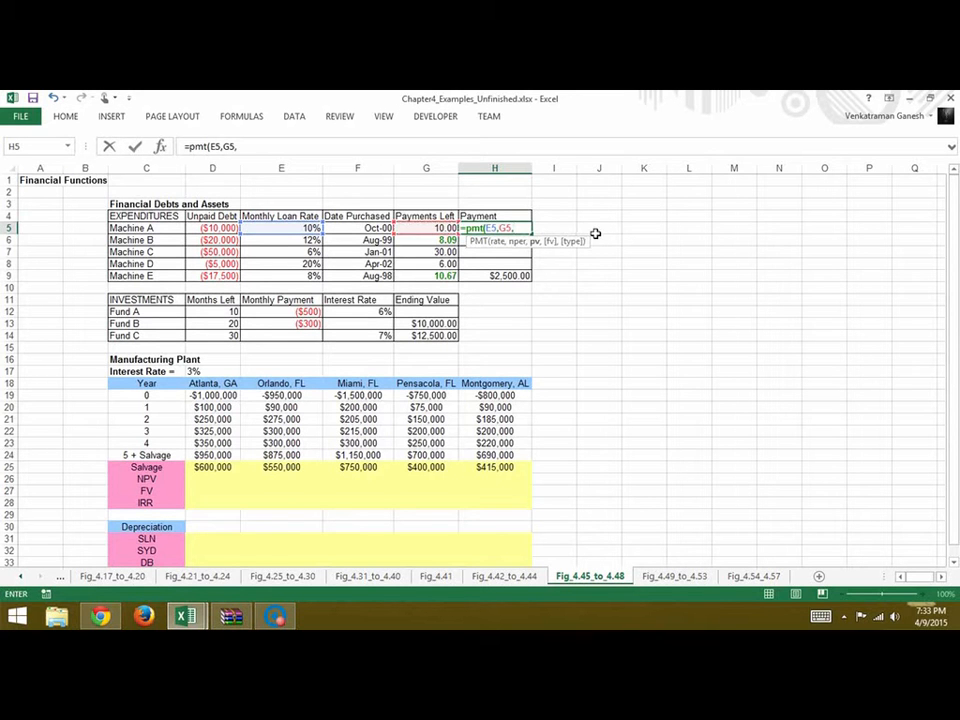
{"action": "left_click", "coordinate": [232, 231]}
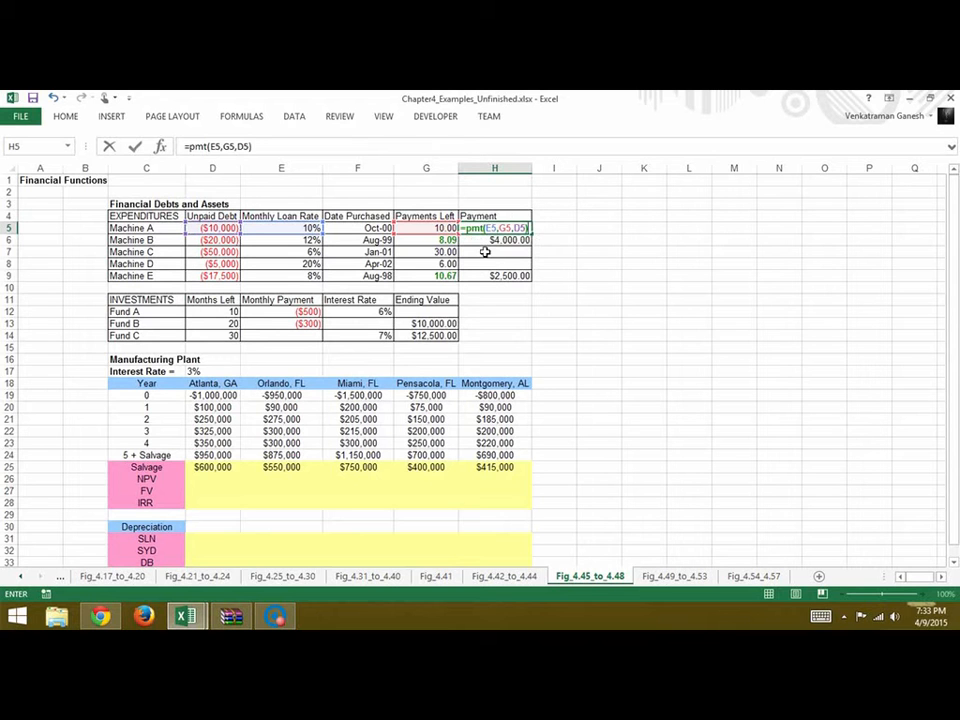
{"action": "key", "text": "Return"}
Copy Machine A's PMT formula from H5 into the Payment cells H7 and H8 for Machines C and D
{"action": "left_click", "coordinate": [507, 230]}
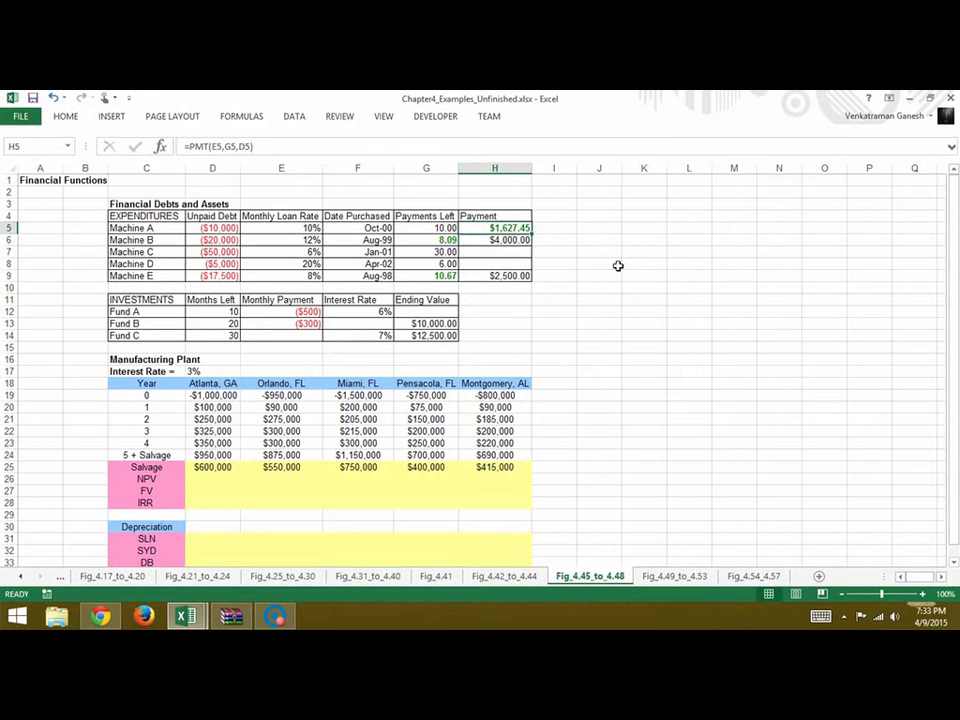
{"action": "key", "text": "ctrl+c"}
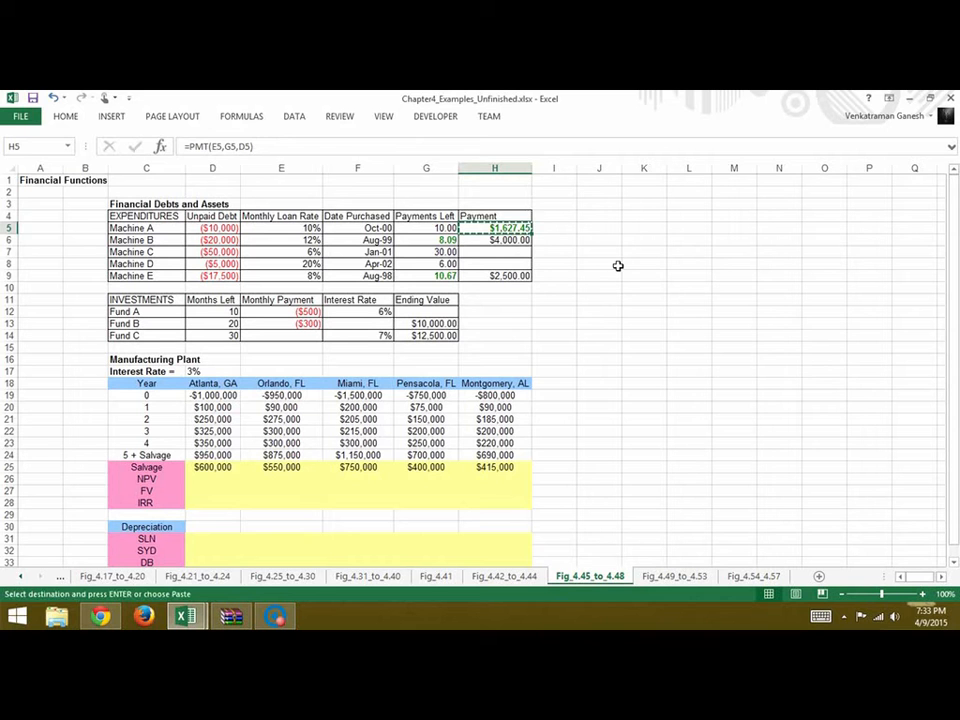
{"action": "left_click", "coordinate": [528, 253]}
{"action": "key", "text": "ctrl+v"}
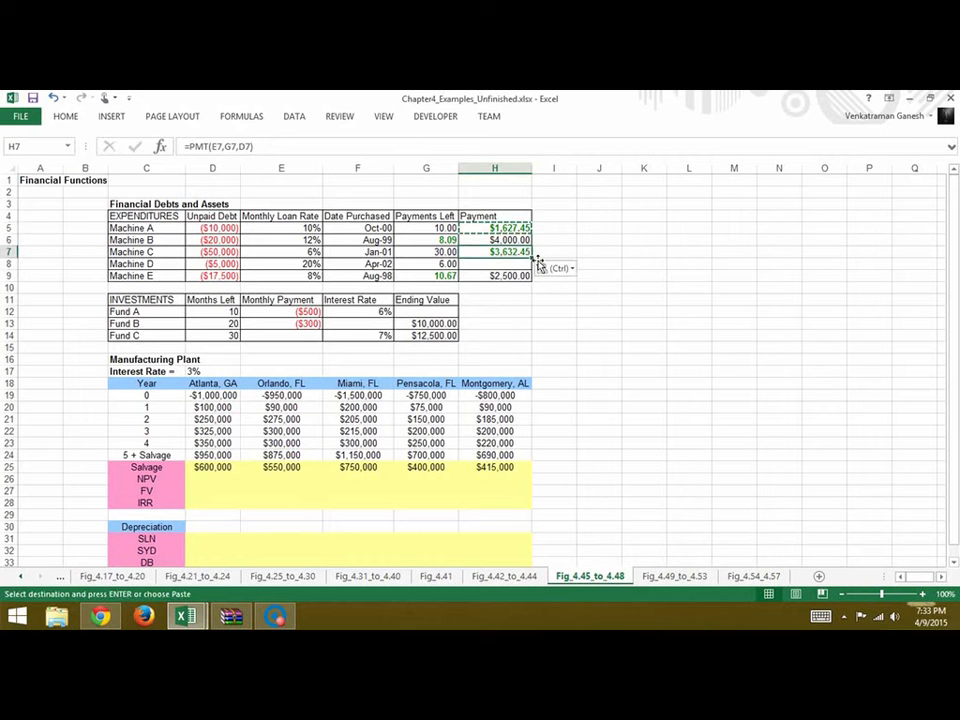
{"action": "left_click", "coordinate": [516, 264]}
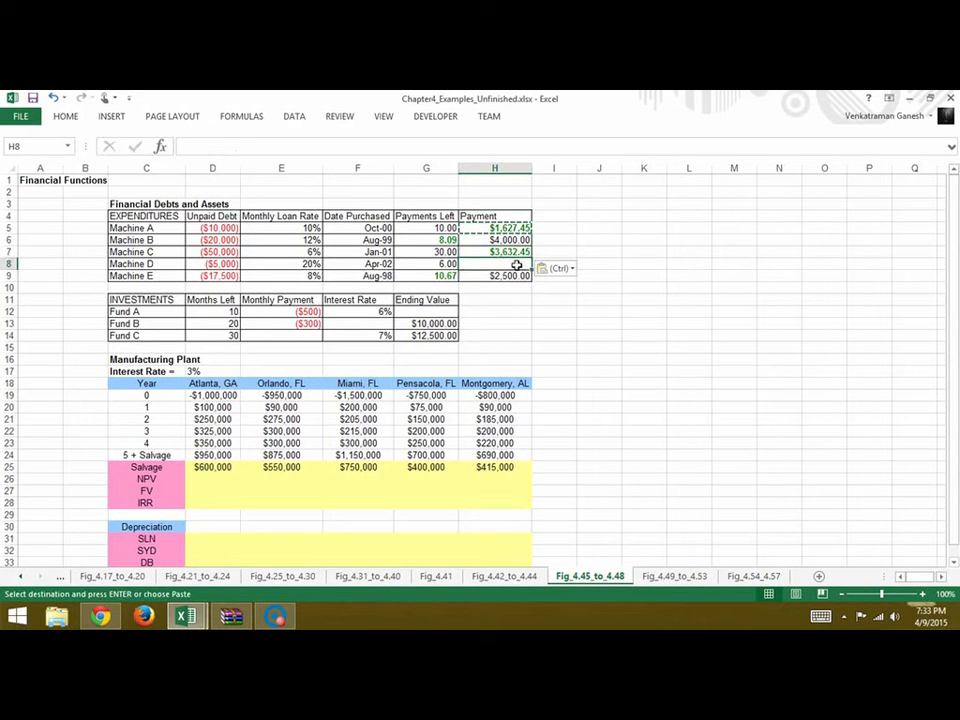
{"action": "key", "text": "ctrl+v"}
{"action": "left_click", "coordinate": [695, 317]}
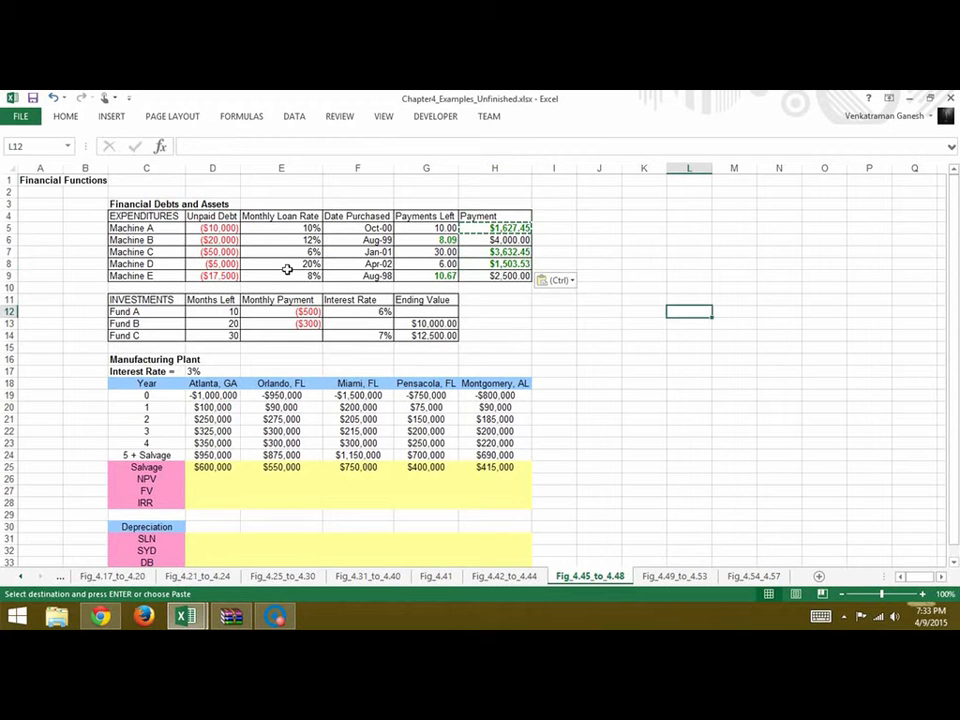
{"action": "left_click", "coordinate": [352, 373]}
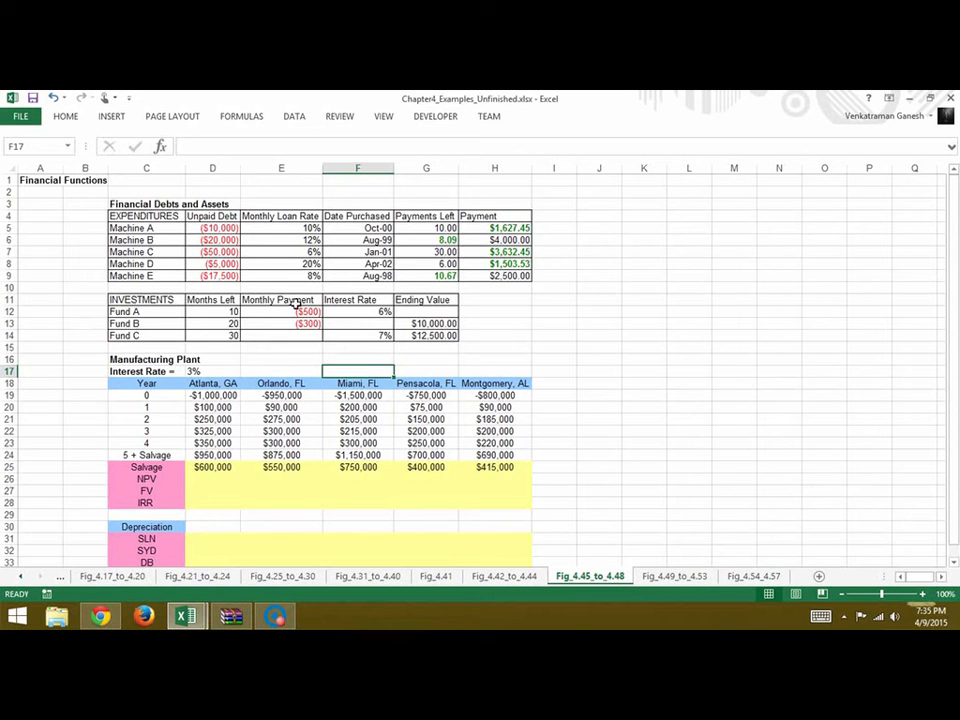
Calculate Fund C's monthly payment in E14 with the formula =PMT(F14,D14,0,G14)
{"action": "left_click", "coordinate": [298, 339]}
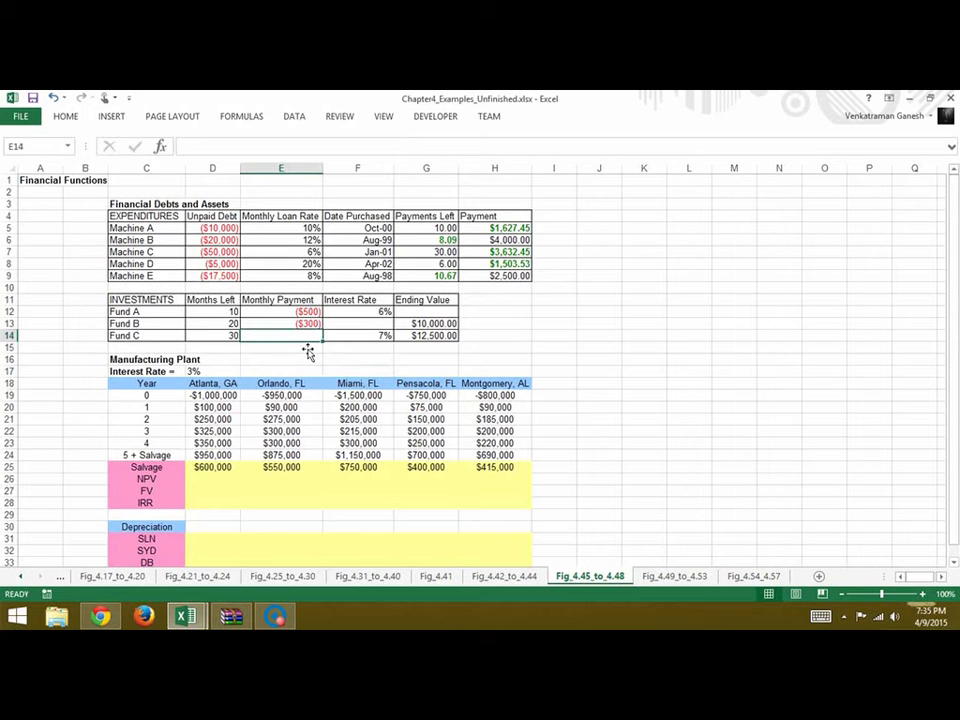
{"action": "type", "text": "=pm"}
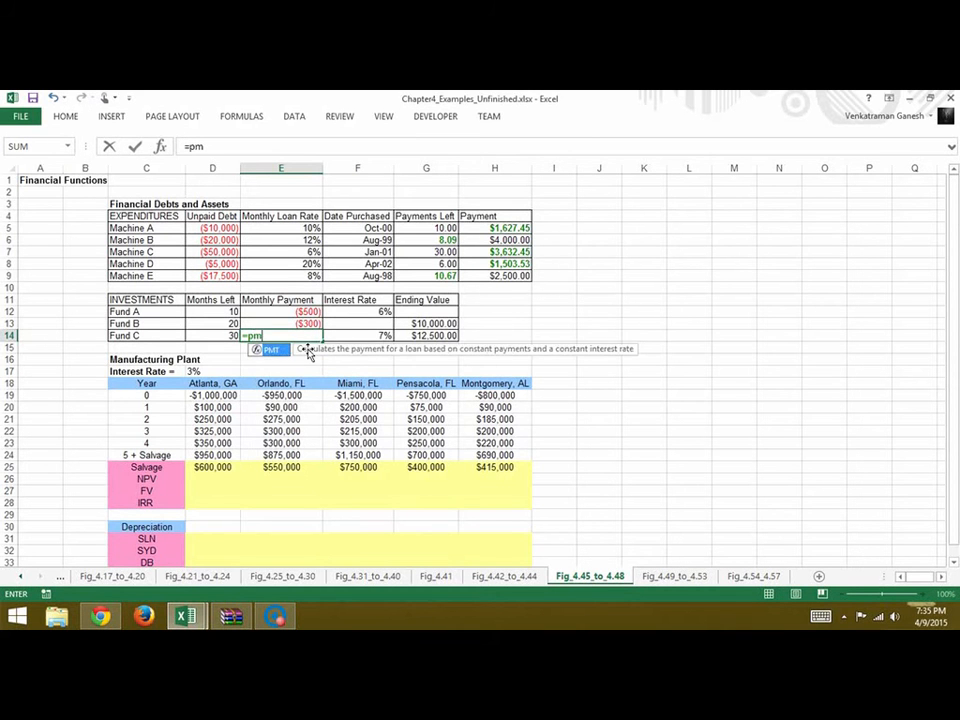
{"action": "type", "text": "t("}
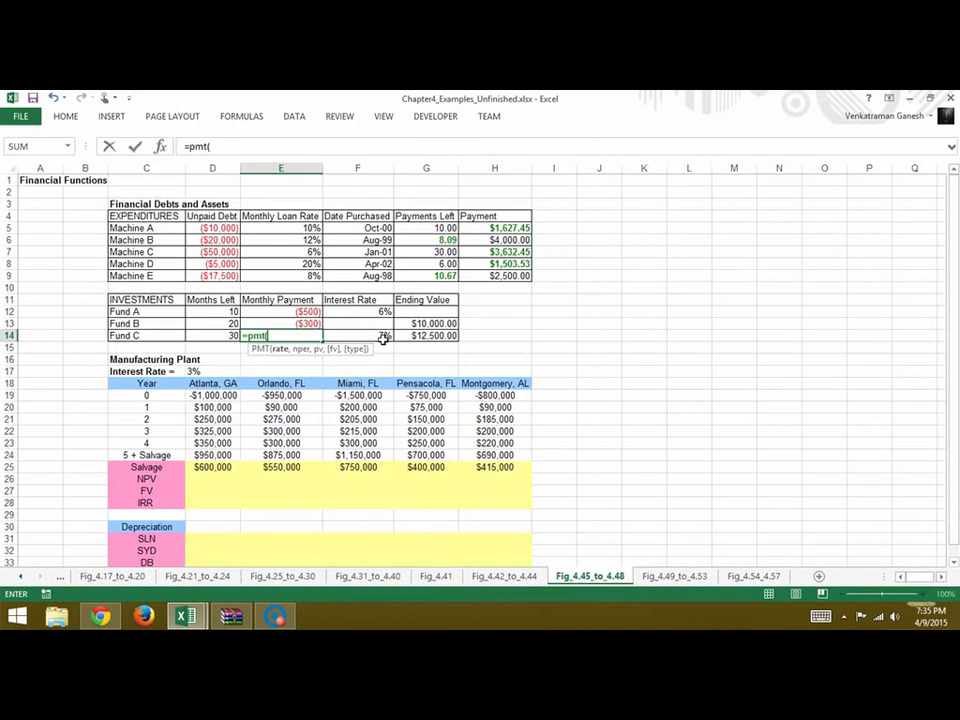
{"action": "left_click", "coordinate": [381, 338]}
{"action": "type", "text": ","}
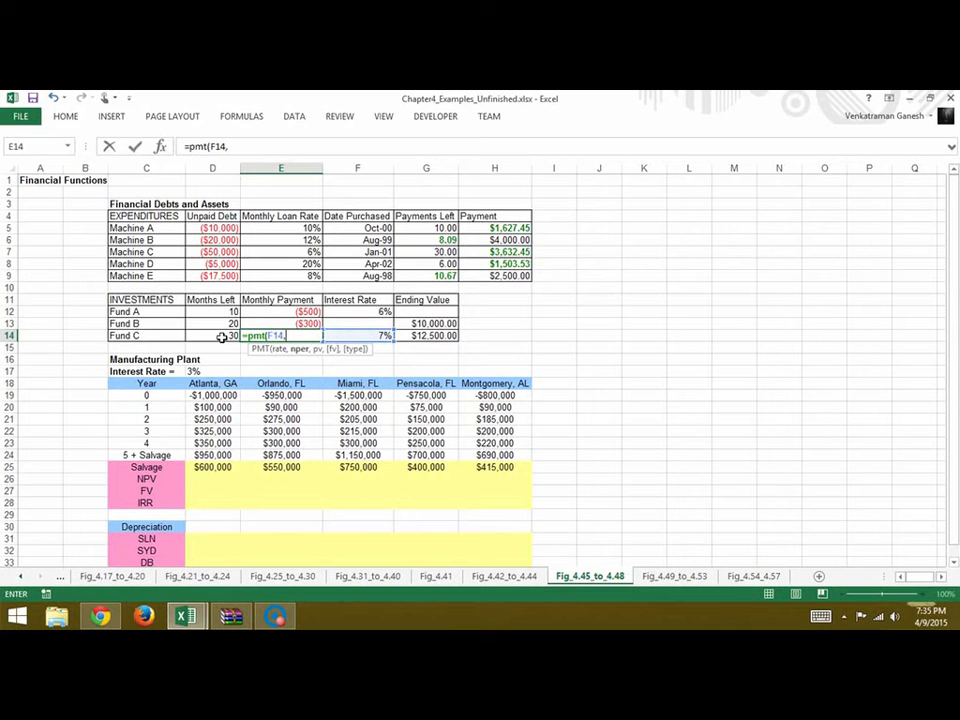
{"action": "left_click", "coordinate": [222, 340]}
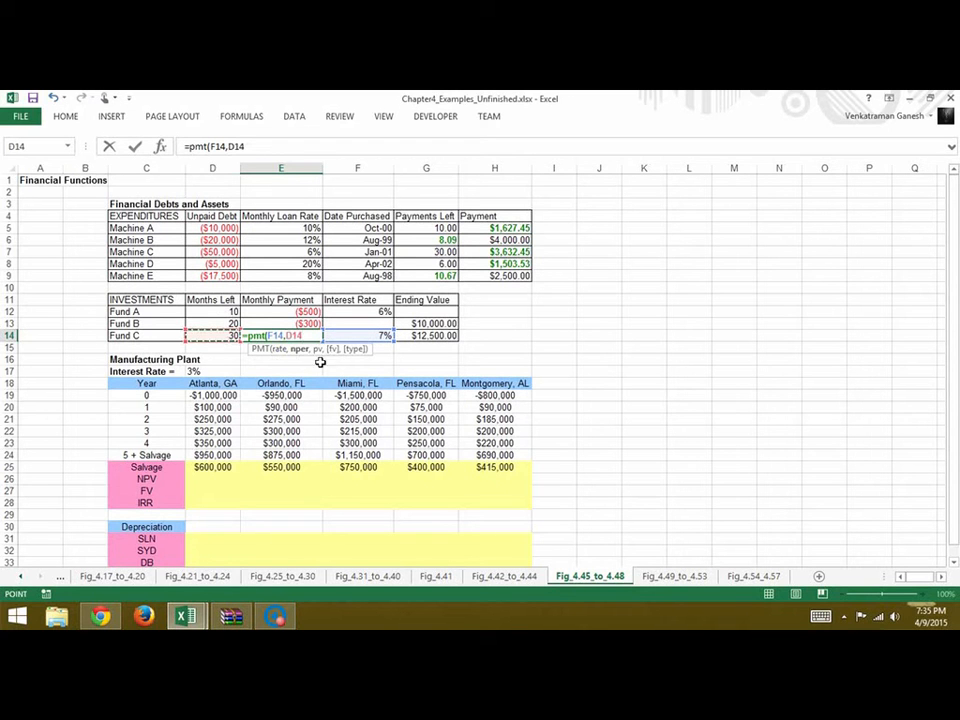
{"action": "type", "text": ","}
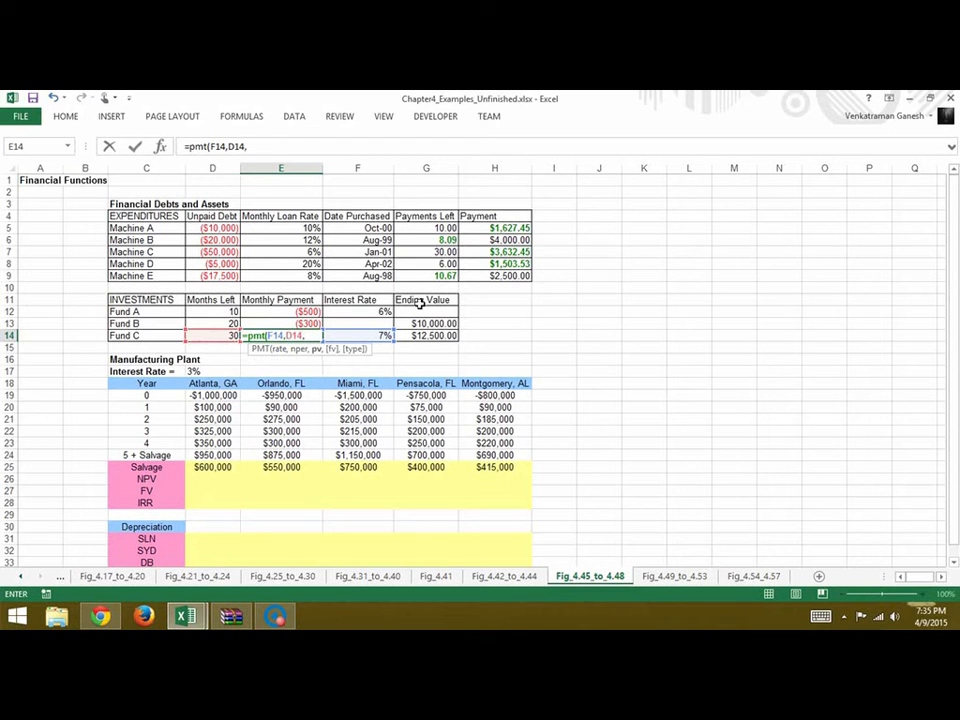
{"action": "type", "text": "0,"}
{"action": "left_click", "coordinate": [432, 339]}
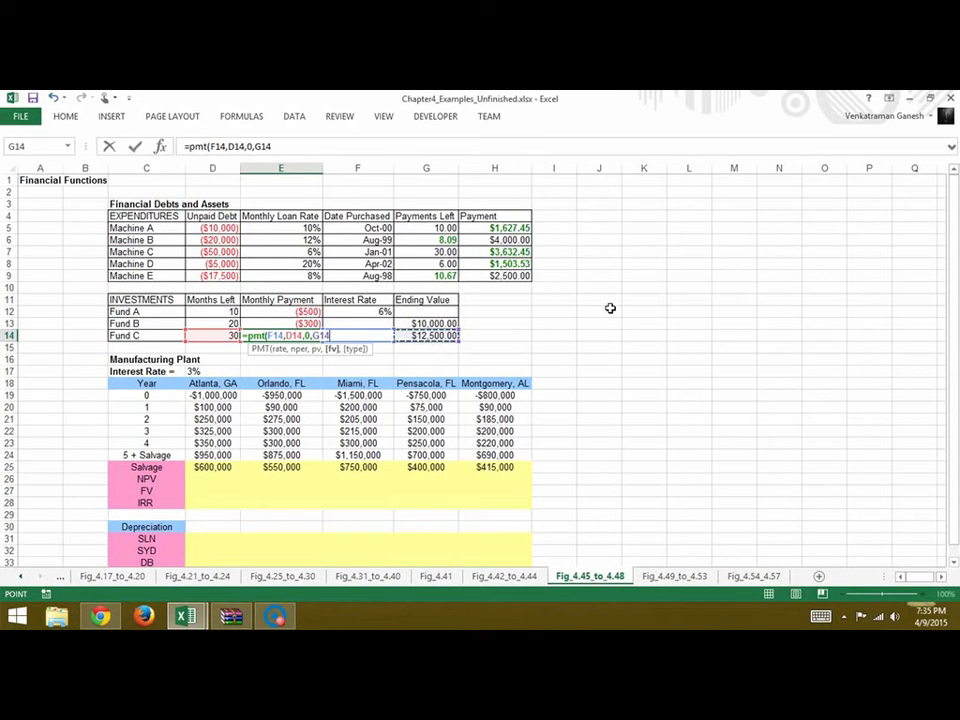
{"action": "key", "text": "Return"}
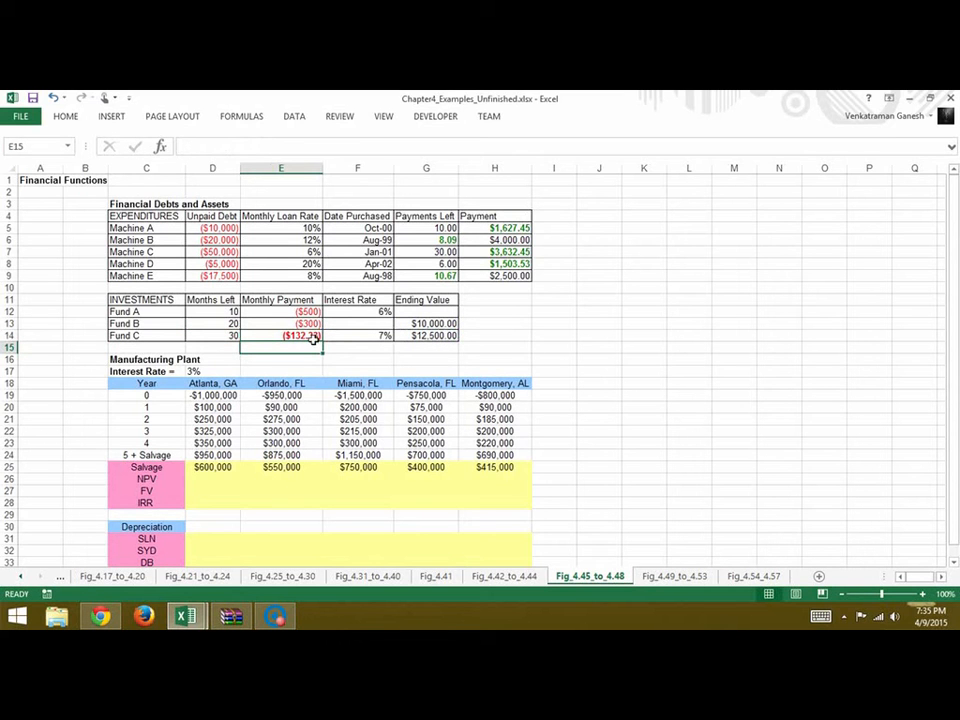
Calculate Fund B's interest rate in F13 with the formula =RATE(D13,E13,0,G13)
{"action": "key", "text": "Right"}
{"action": "key", "text": "Right"}
{"action": "key", "text": "Right"}
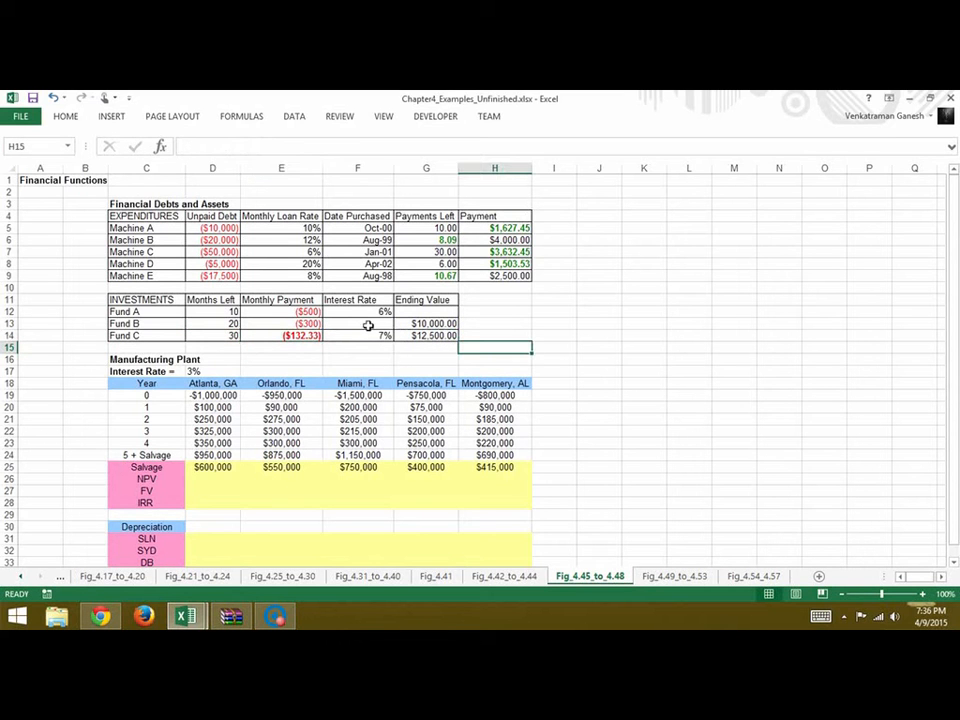
{"action": "double_click", "coordinate": [367, 327]}
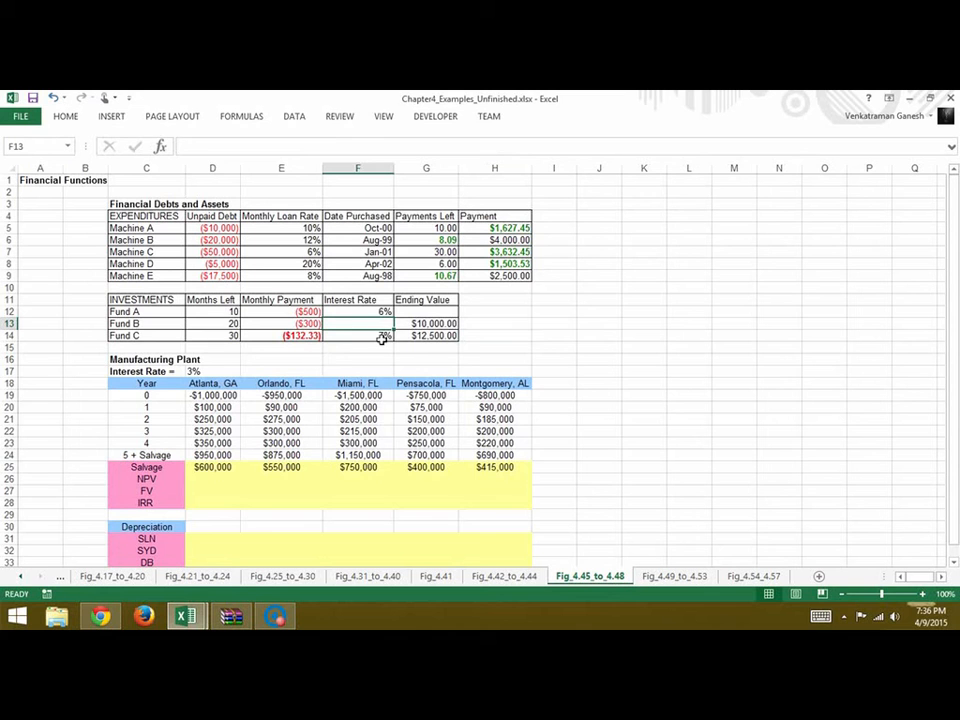
{"action": "type", "text": "=rate"}
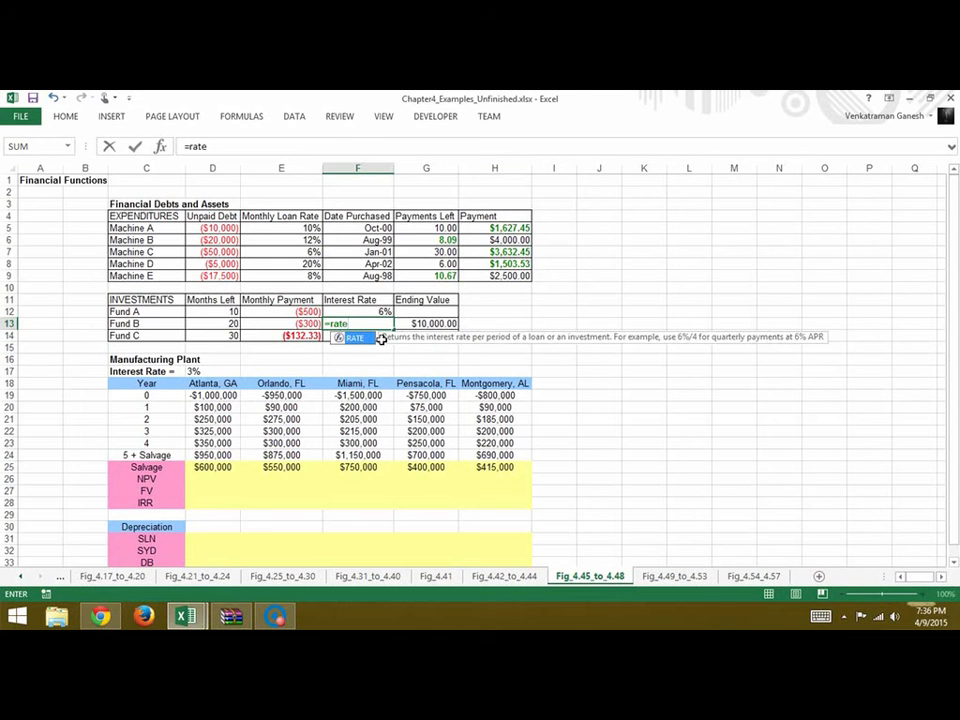
{"action": "type", "text": "("}
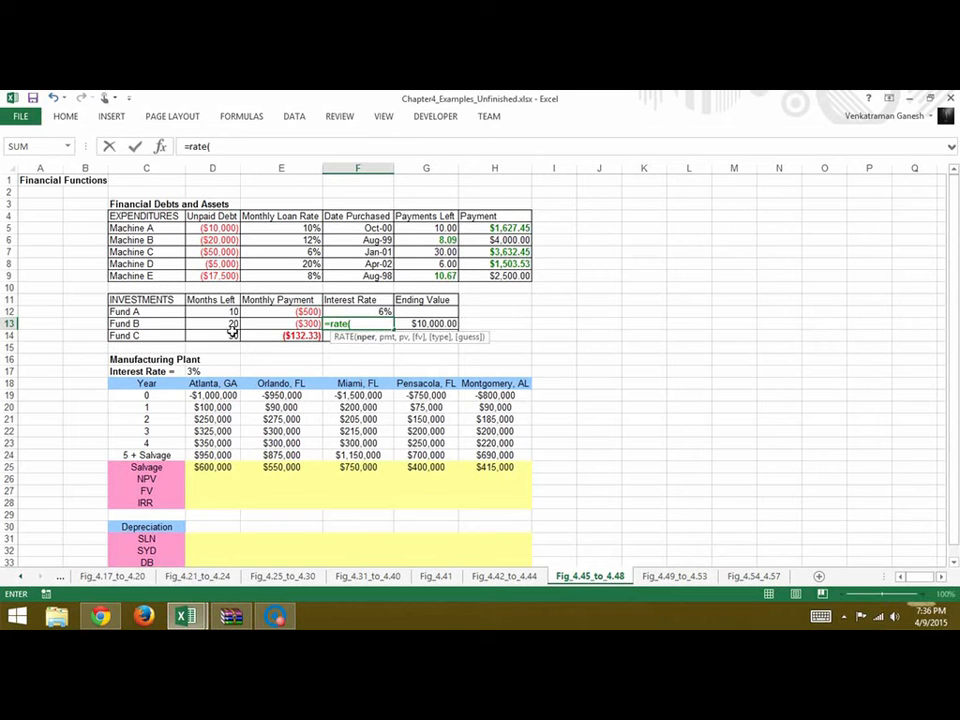
{"action": "left_click", "coordinate": [230, 325]}
{"action": "type", "text": ","}
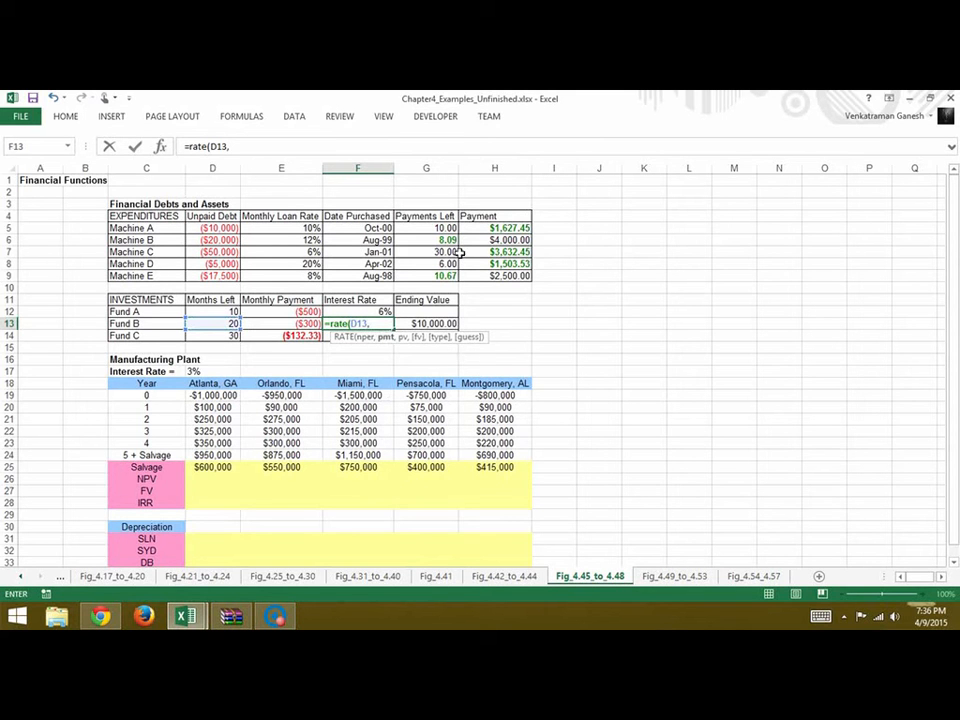
{"action": "left_click", "coordinate": [310, 327]}
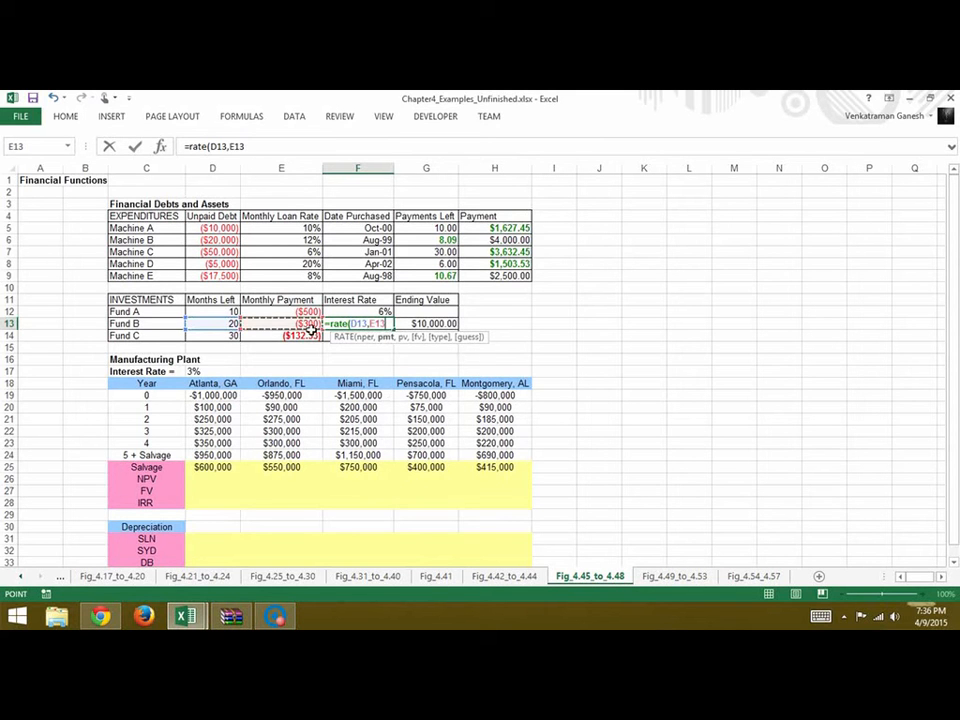
{"action": "type", "text": ","}
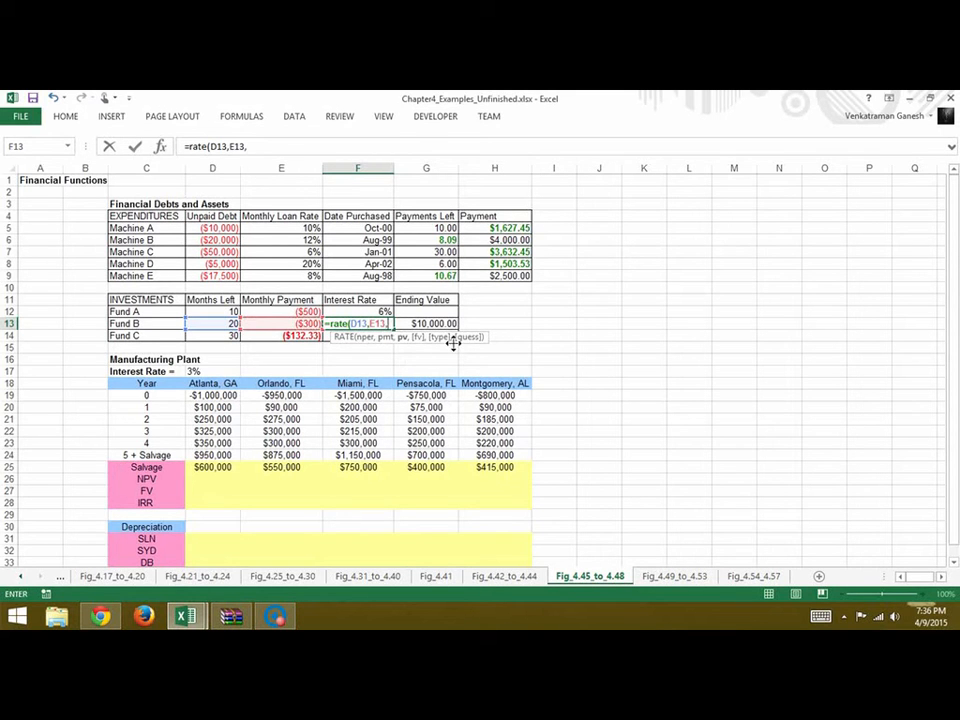
{"action": "type", "text": "0,G13"}
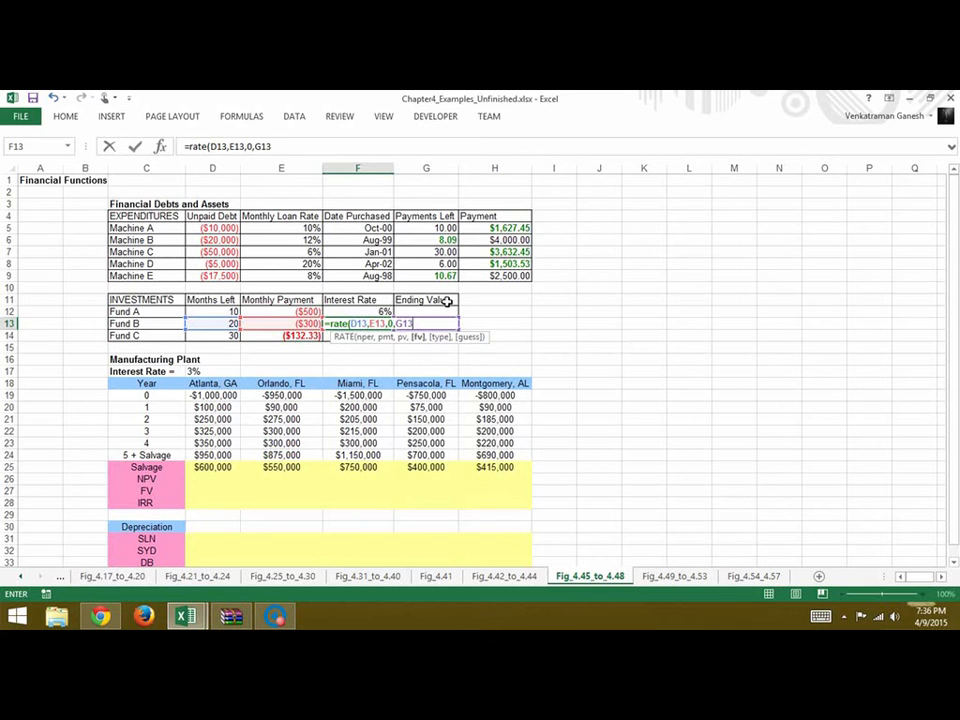
{"action": "type", "text": ")"}
{"action": "key", "text": "Return"}
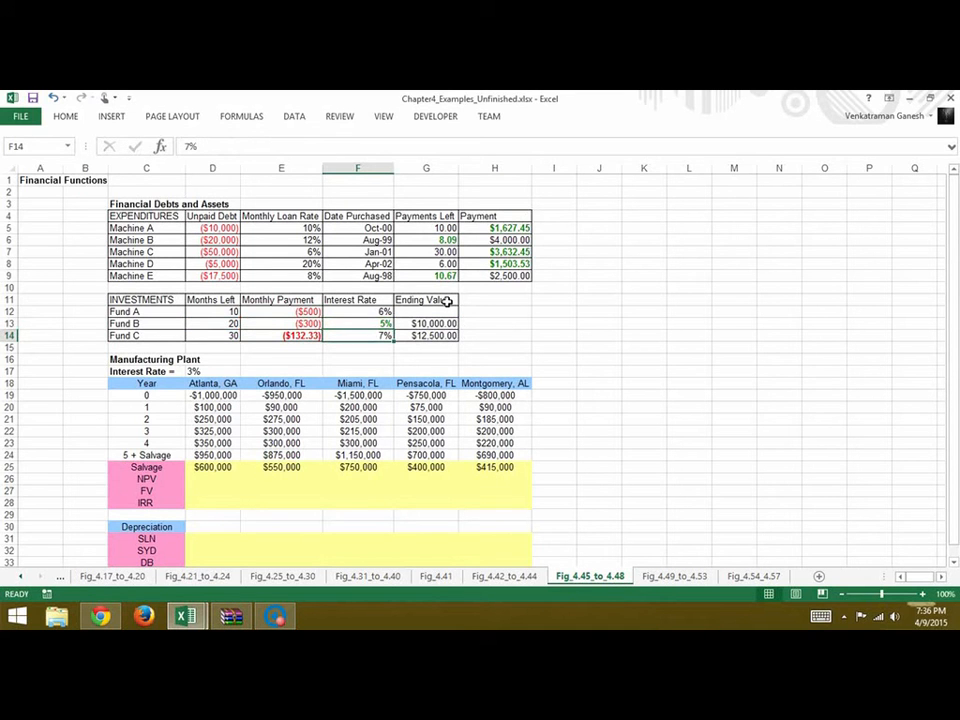
Calculate Fund A's ending value in G12 with the formula =FV(F12,D12,E12)
{"action": "left_click", "coordinate": [435, 313]}
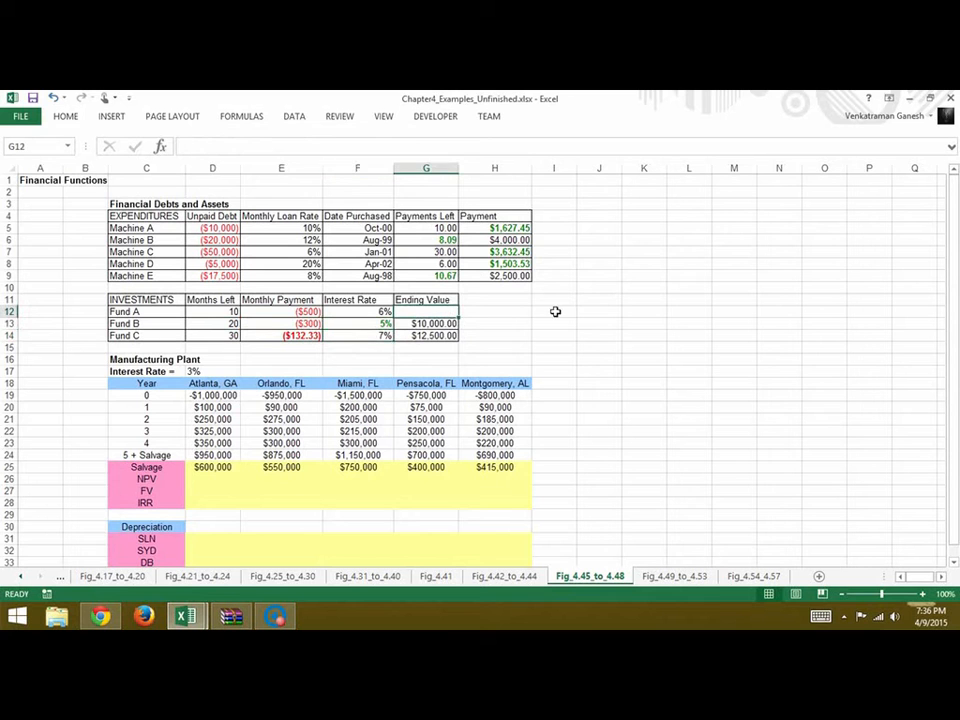
{"action": "type", "text": "="}
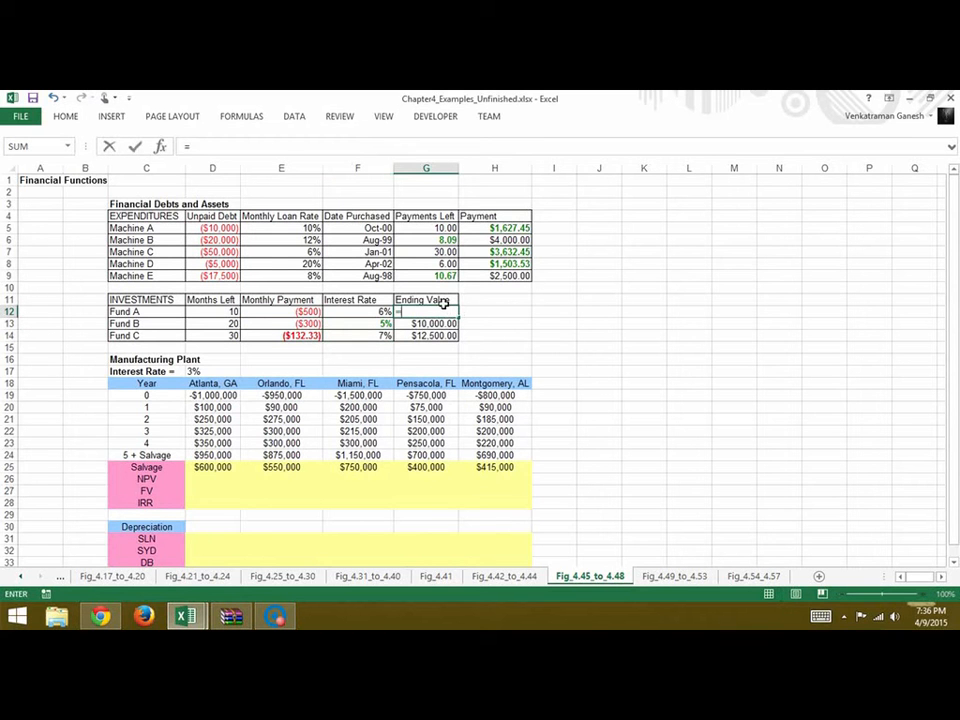
{"action": "type", "text": "fv"}
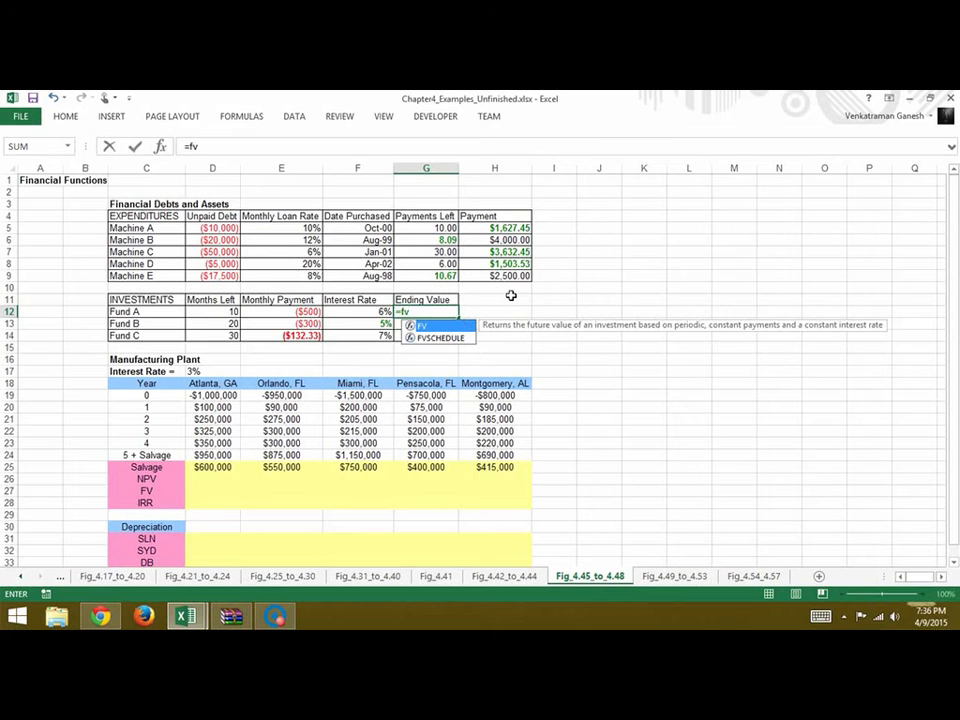
{"action": "type", "text": "("}
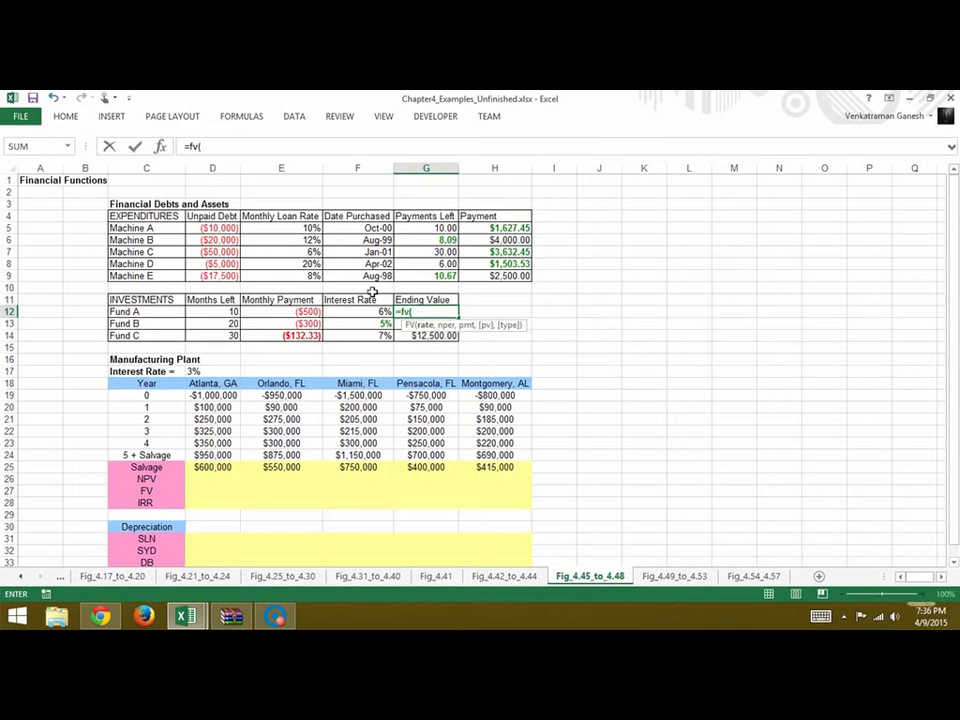
{"action": "left_click", "coordinate": [360, 314]}
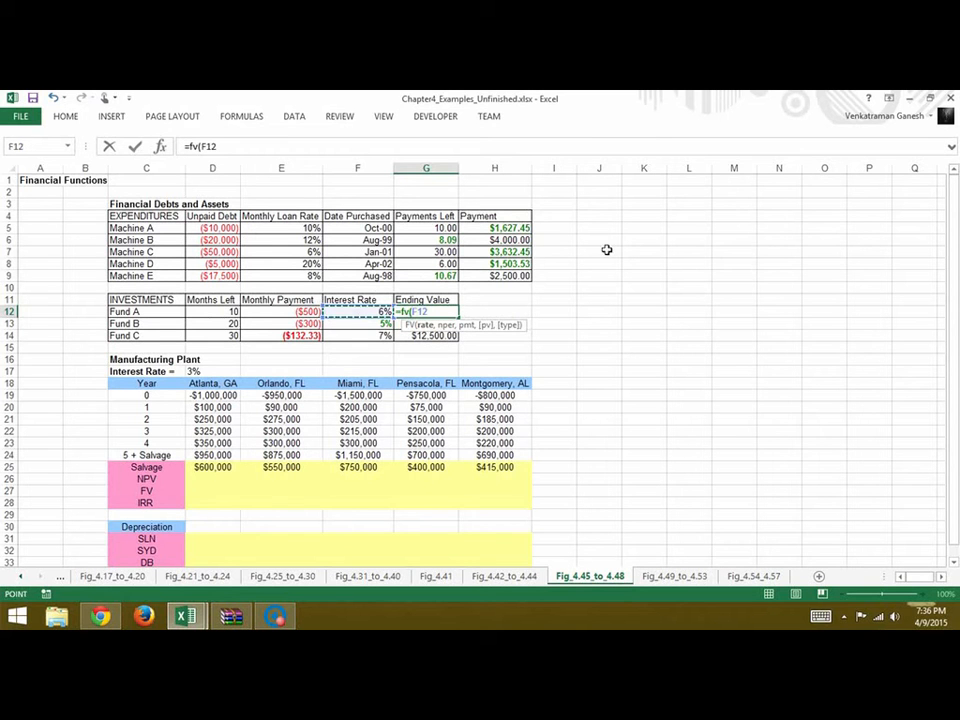
{"action": "type", "text": ","}
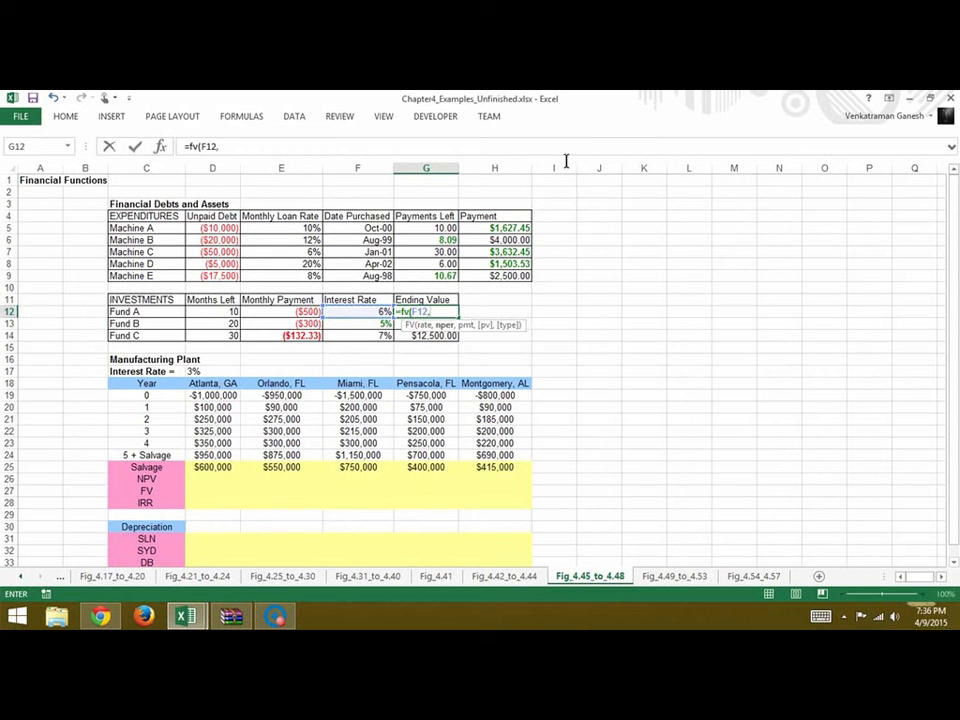
{"action": "left_click", "coordinate": [231, 313]}
{"action": "type", "text": ","}
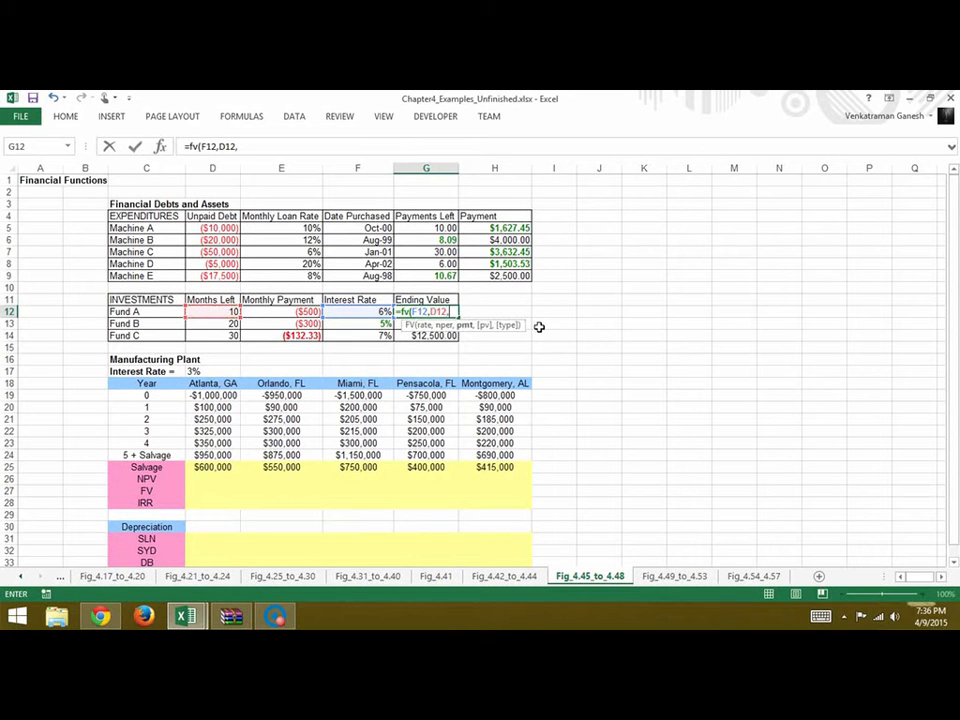
{"action": "left_click", "coordinate": [314, 312]}
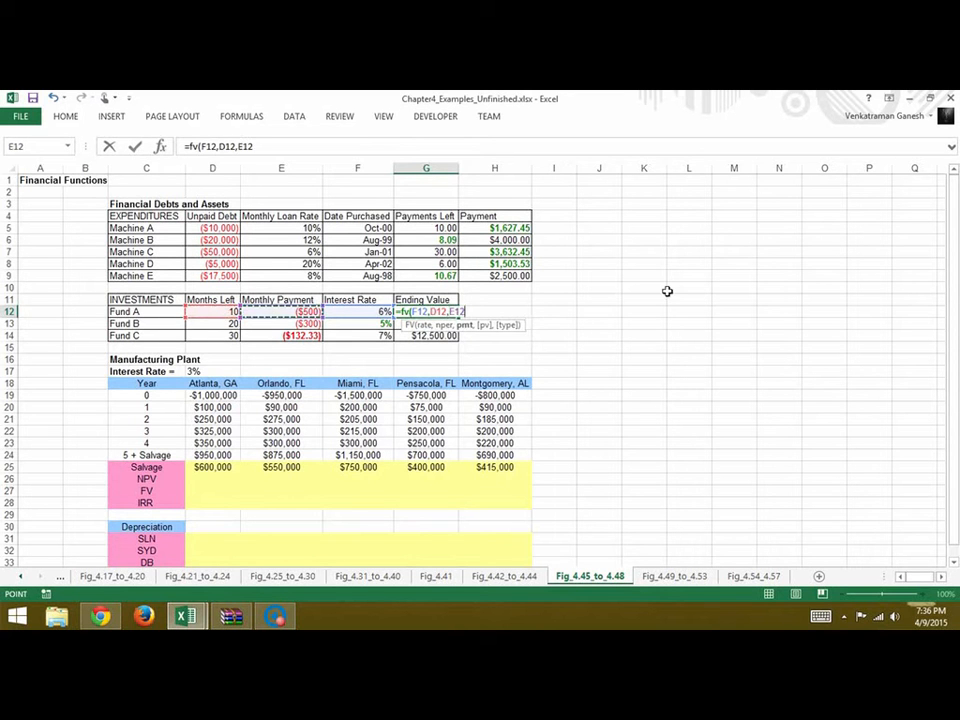
{"action": "type", "text": ")"}
{"action": "key", "text": "Return"}
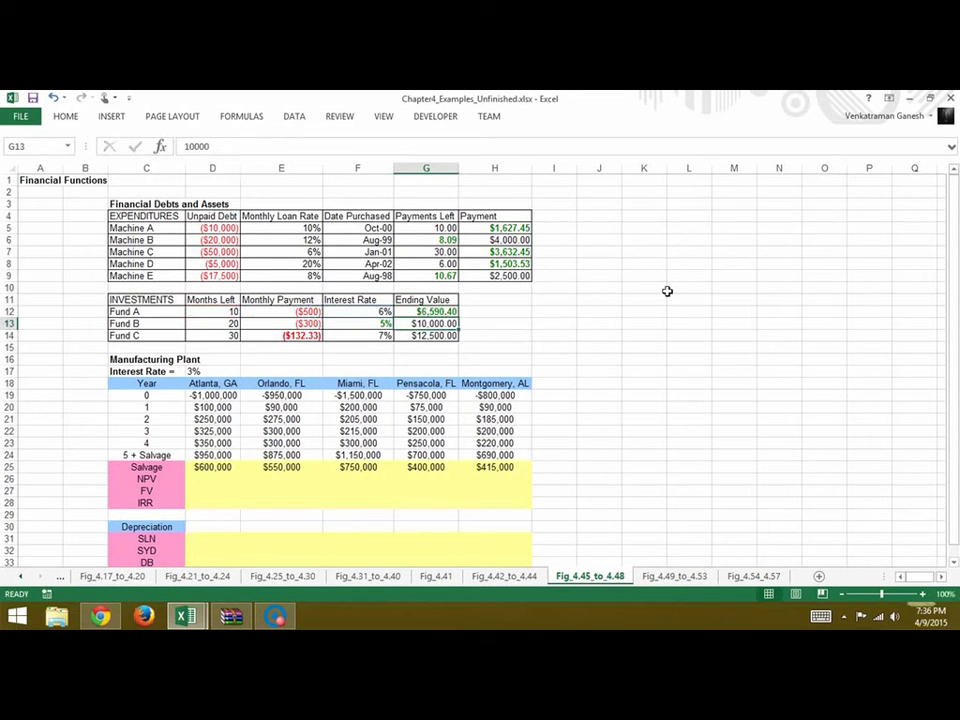
{"action": "left_click", "coordinate": [645, 338]}
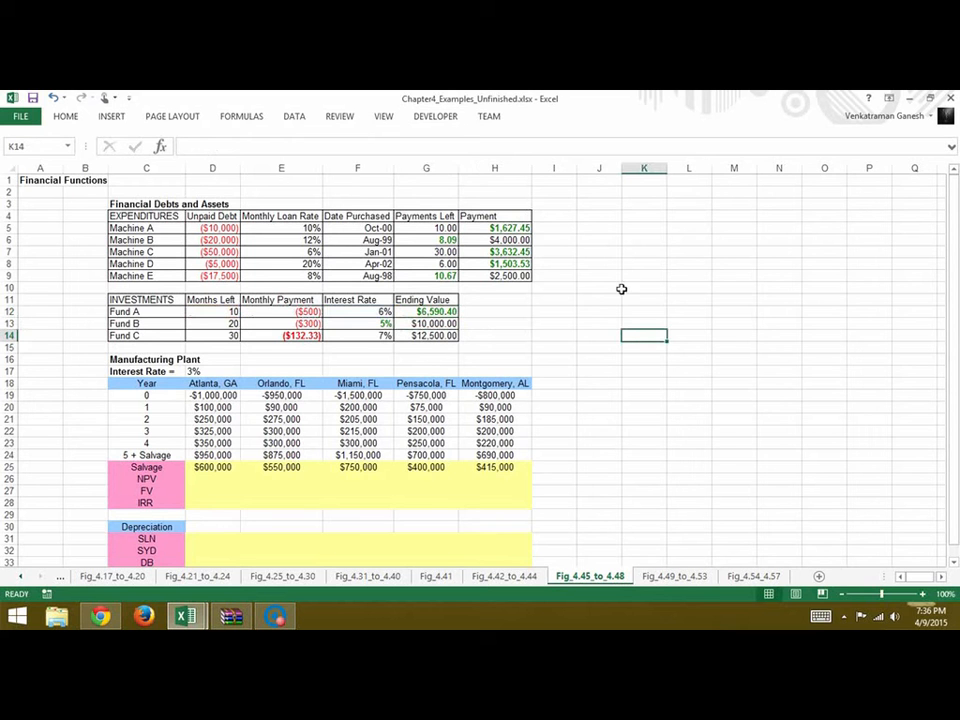
Calculate the Atlanta plant's NPV in D26 with the formula =D19+NPV($D$17,D20:D24)
{"action": "scroll", "coordinate": [553, 346], "scroll_direction": "down", "scroll_amount": 1}
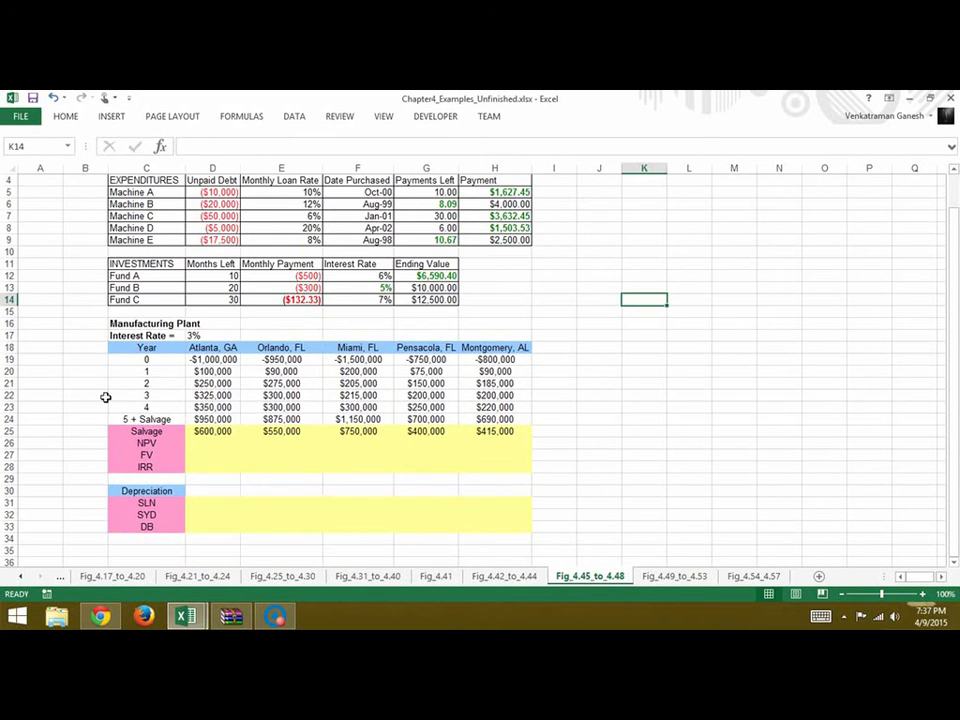
{"action": "scroll", "coordinate": [105, 397], "scroll_direction": "down", "scroll_amount": 2}
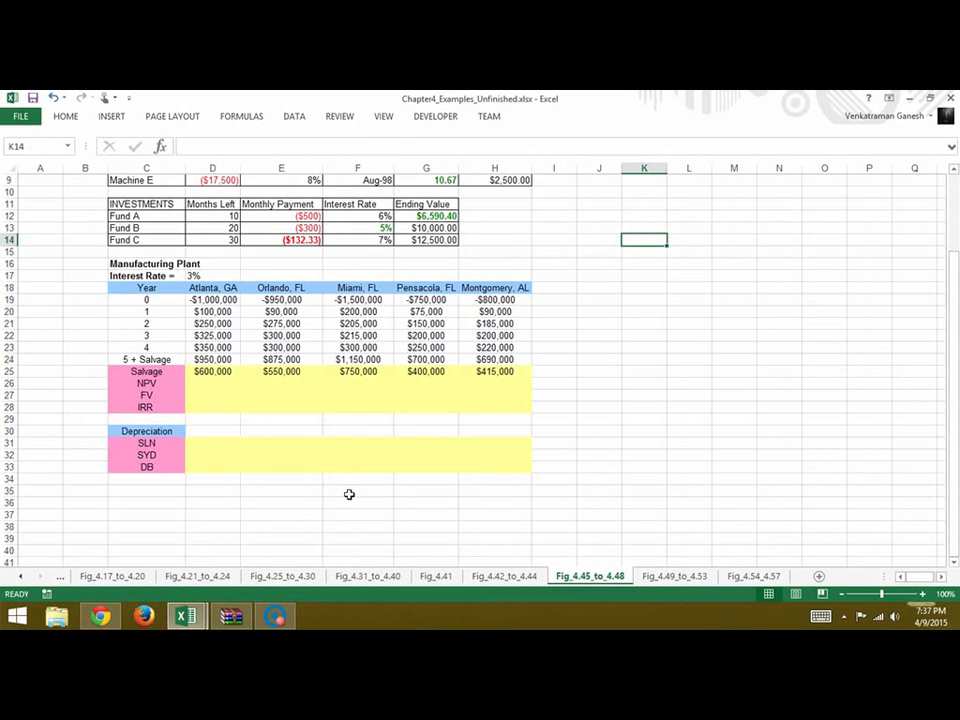
{"action": "scroll", "coordinate": [270, 416], "scroll_direction": "down", "scroll_amount": 1}
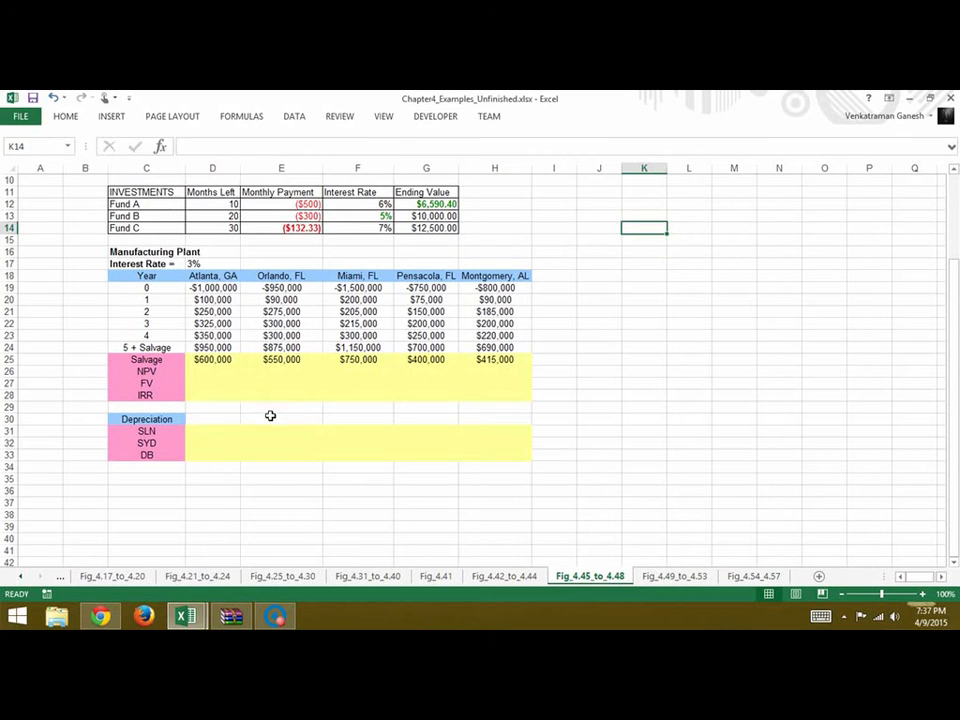
{"action": "left_click", "coordinate": [220, 376]}
{"action": "scroll", "coordinate": [332, 469], "scroll_direction": "up", "scroll_amount": 2}
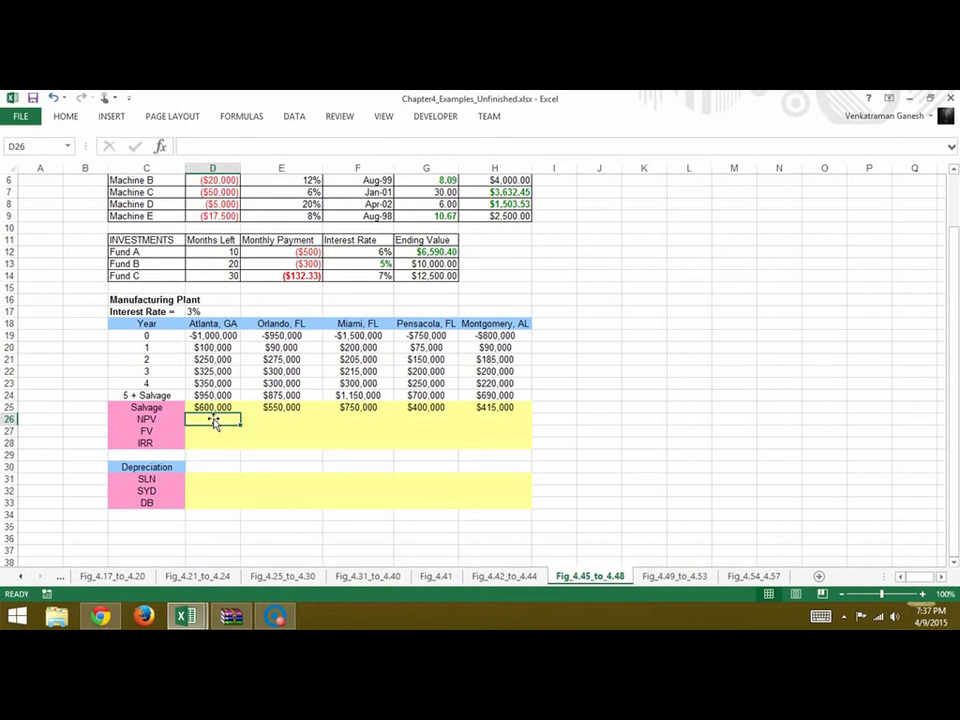
{"action": "type", "text": "="}
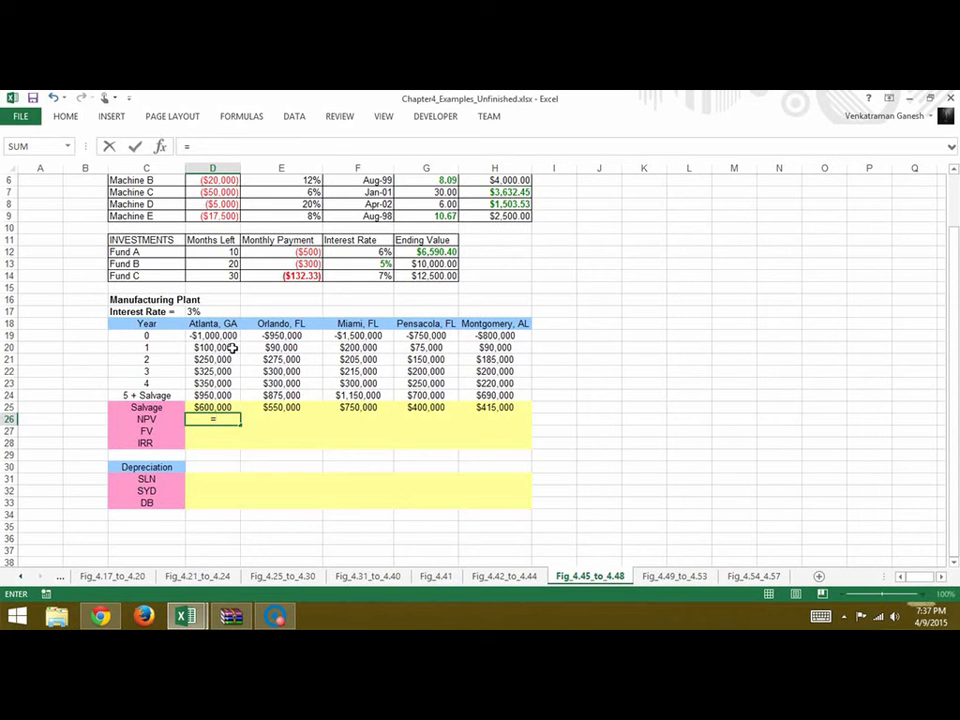
{"action": "left_click", "coordinate": [231, 340]}
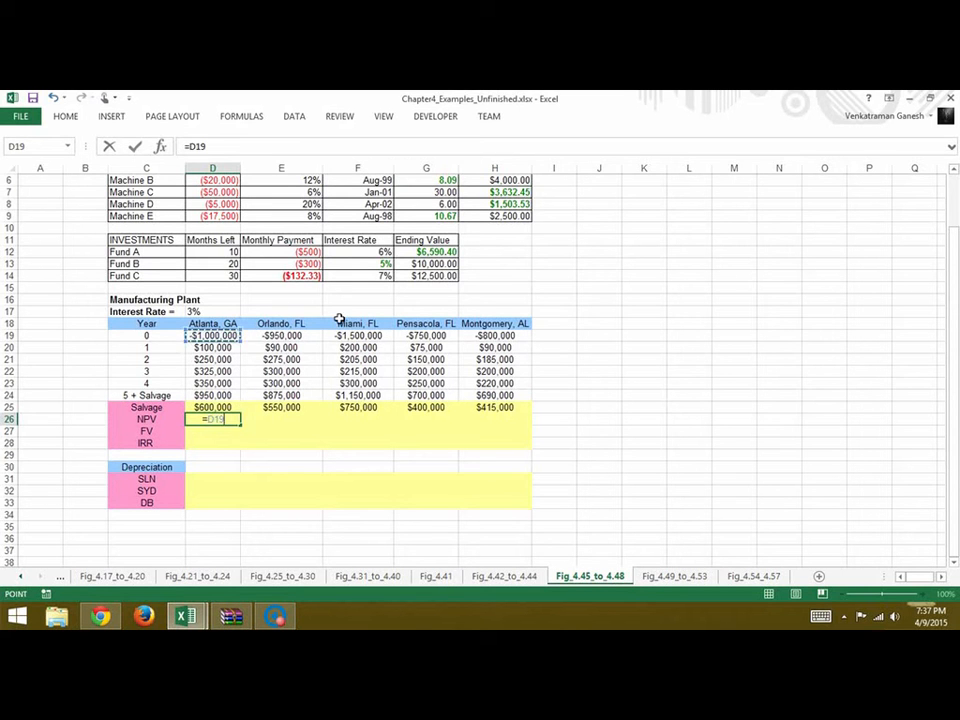
{"action": "type", "text": "+NP"}
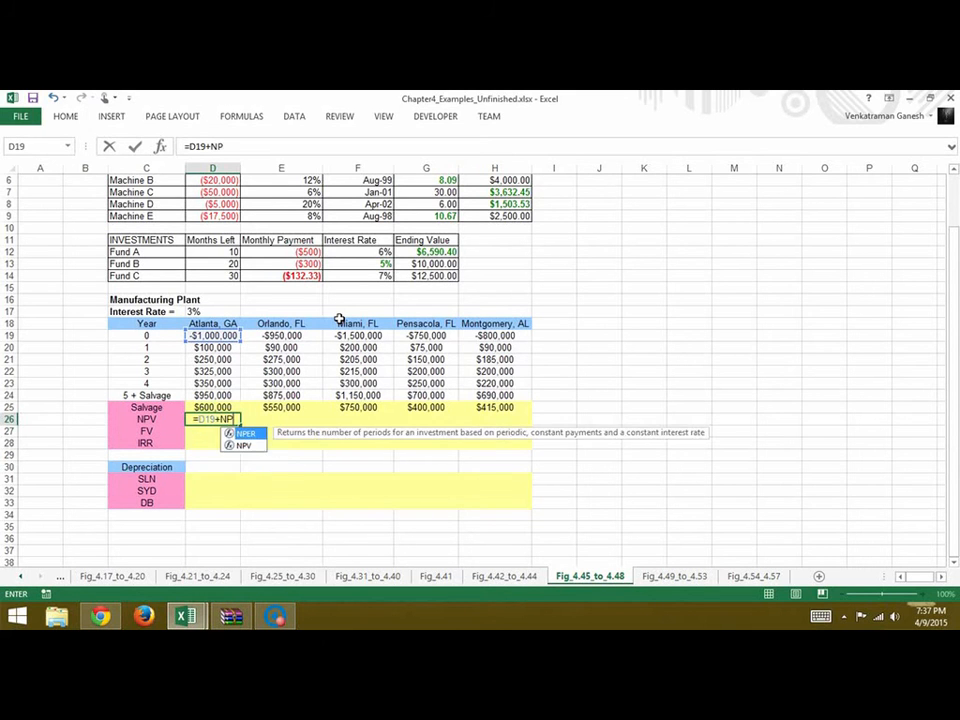
{"action": "type", "text": "V("}
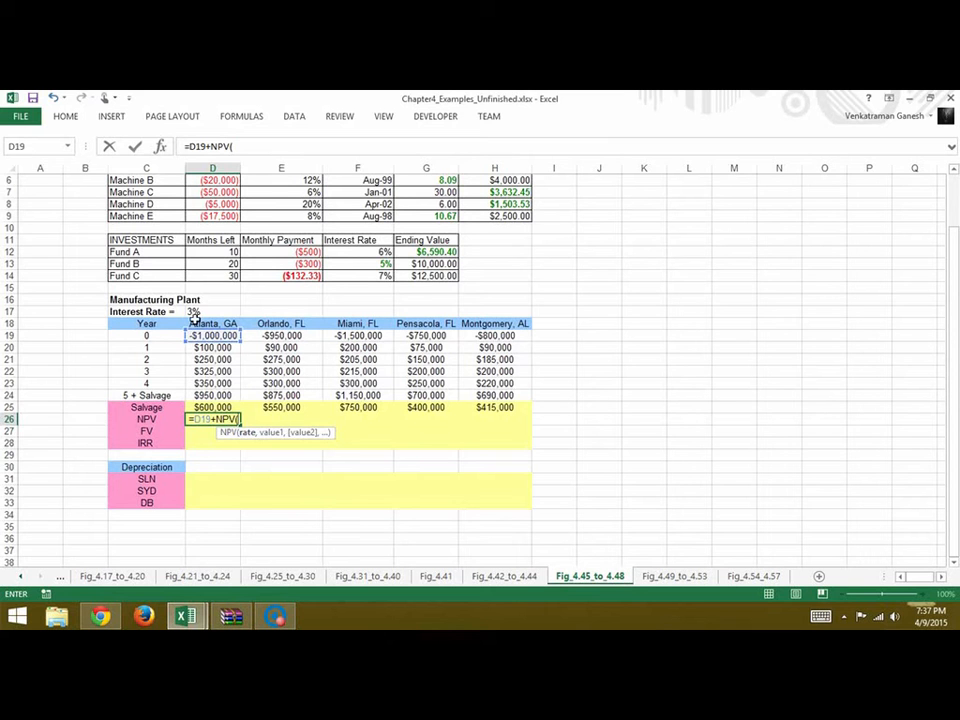
{"action": "left_click", "coordinate": [193, 313]}
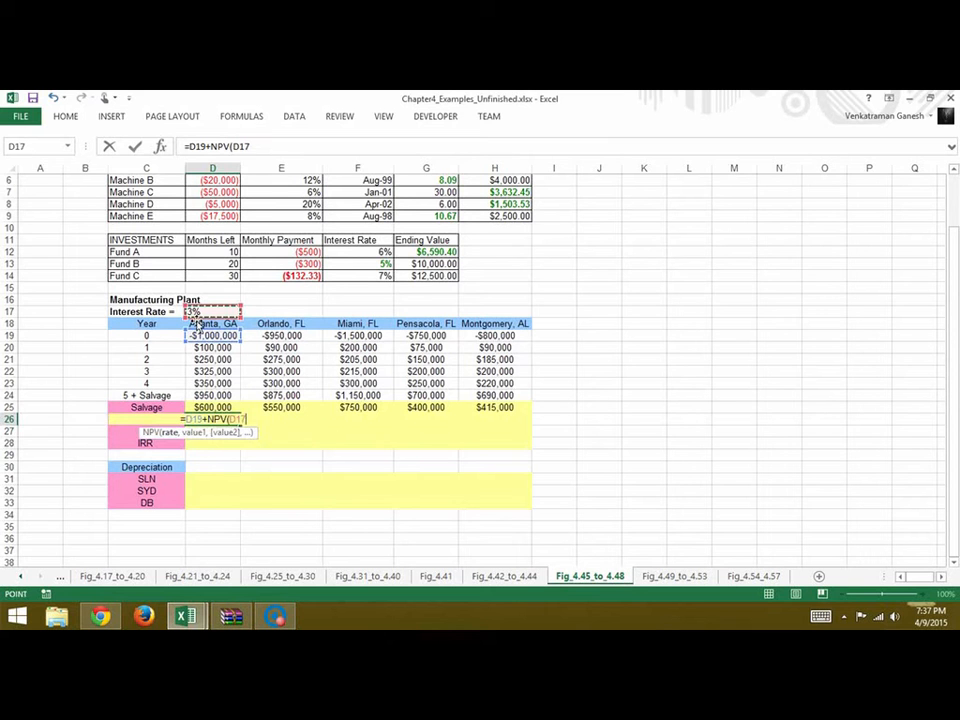
{"action": "left_click", "coordinate": [229, 146]}
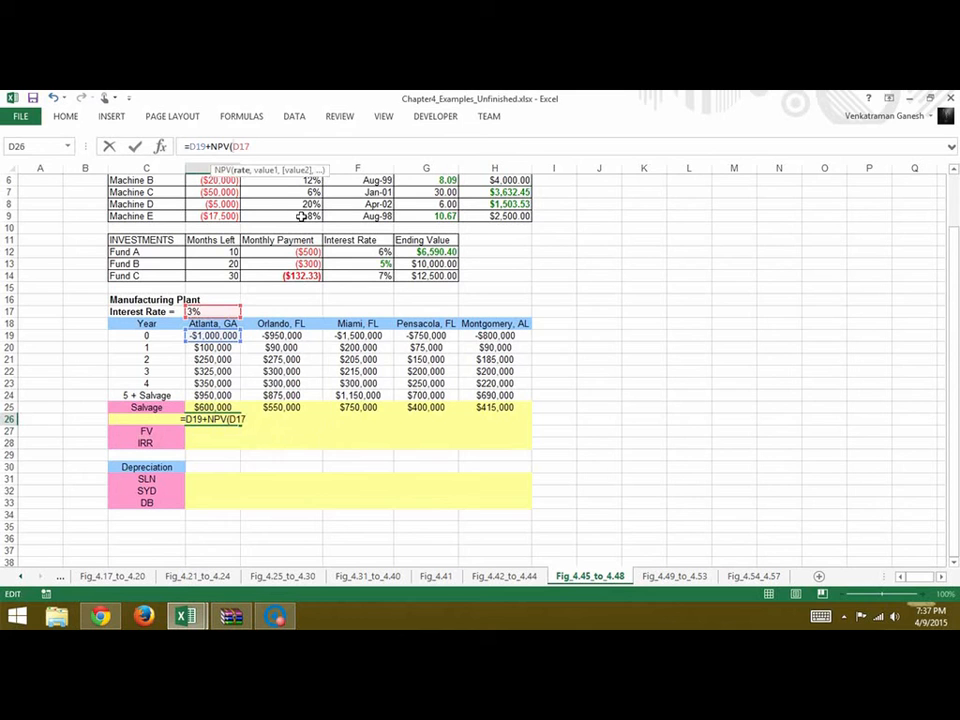
{"action": "type", "text": "$D$"}
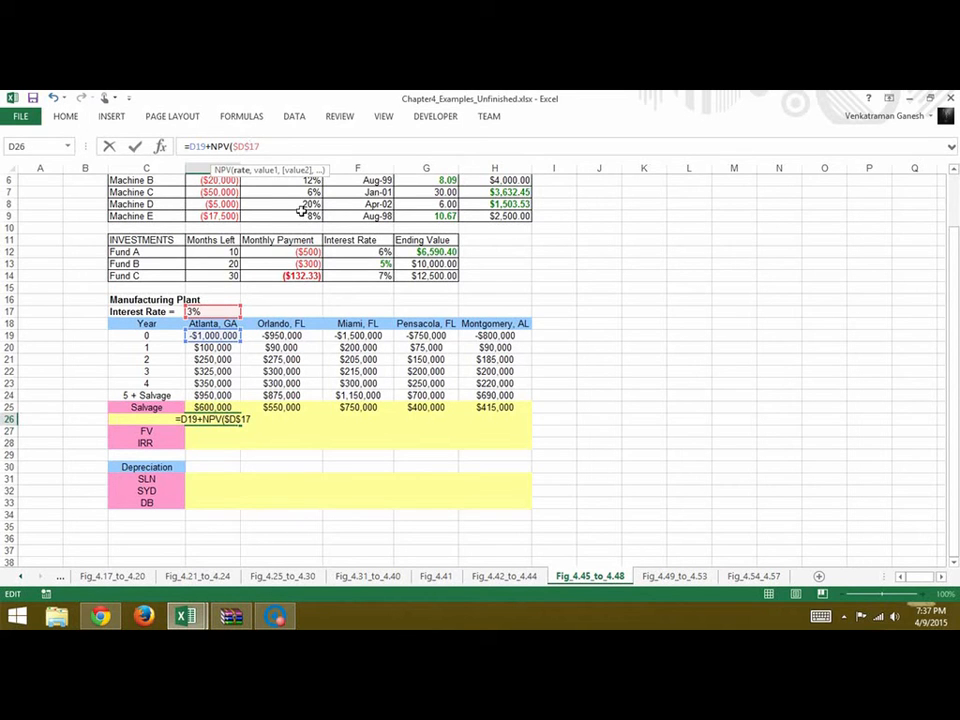
{"action": "key", "text": "Right"}
{"action": "type", "text": "$"}
{"action": "type", "text": ","}
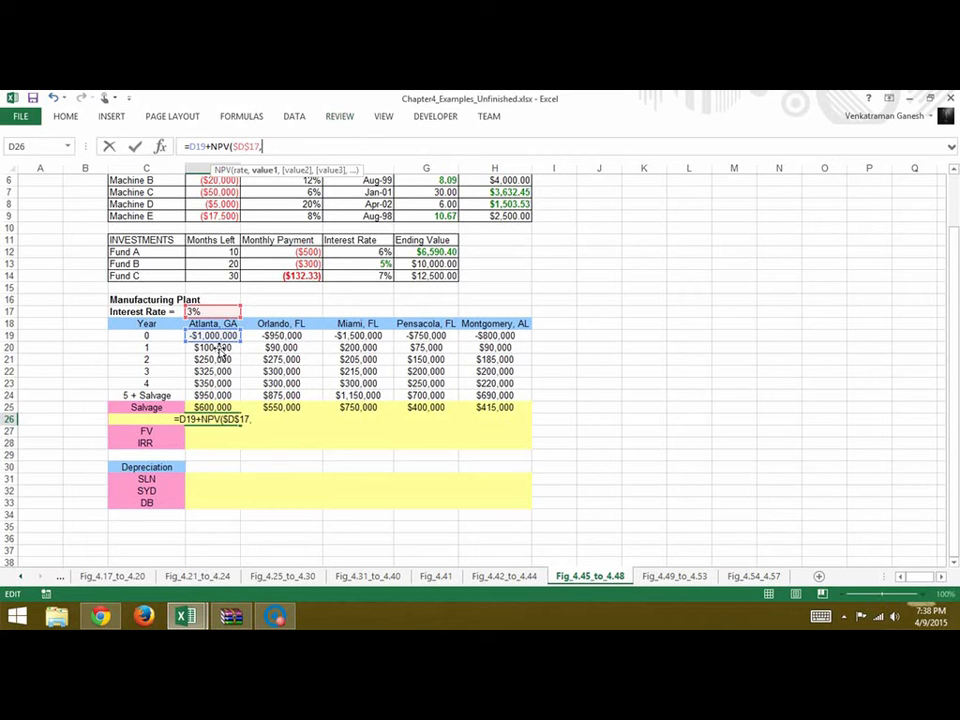
{"action": "left_click_drag", "start_coordinate": [222, 355], "coordinate": [222, 383]}
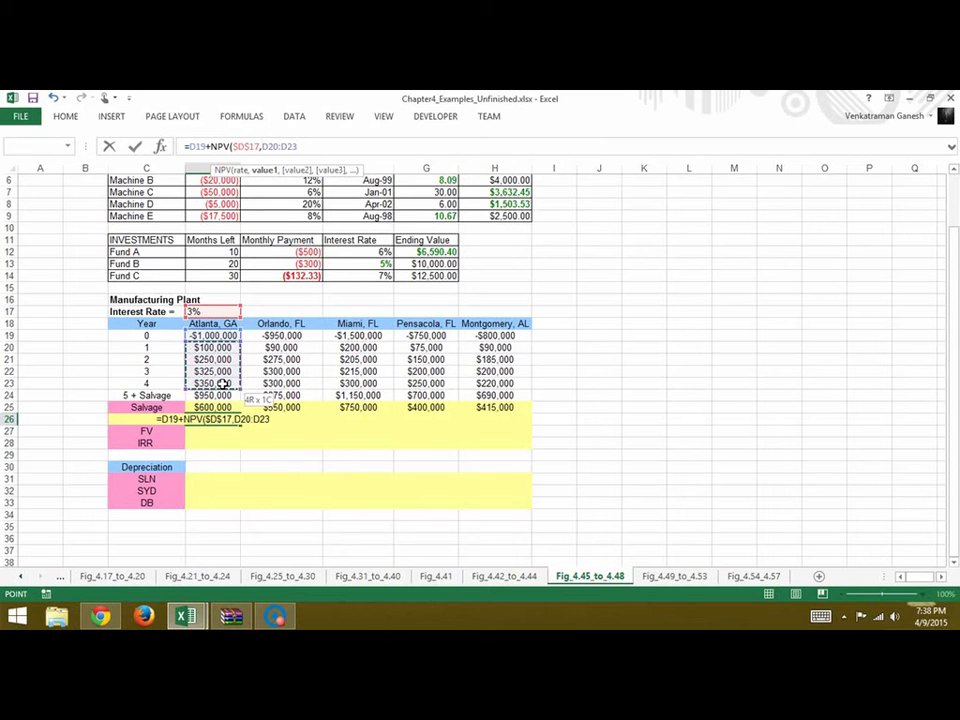
{"action": "left_click_drag", "start_coordinate": [222, 383], "coordinate": [222, 396]}
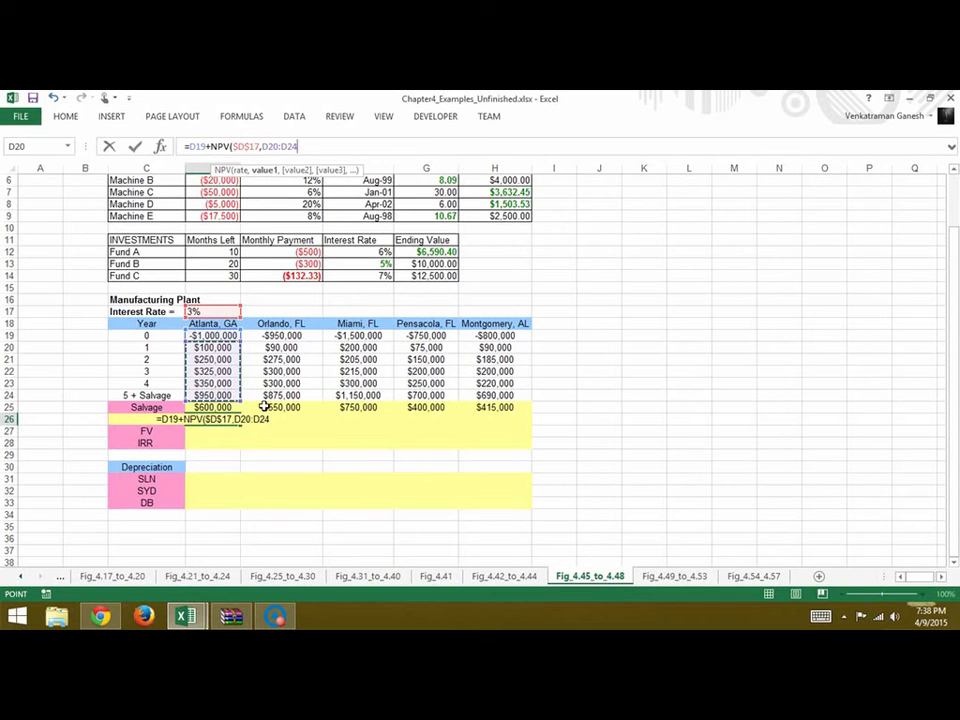
{"action": "type", "text": ")"}
{"action": "key", "text": "Return"}
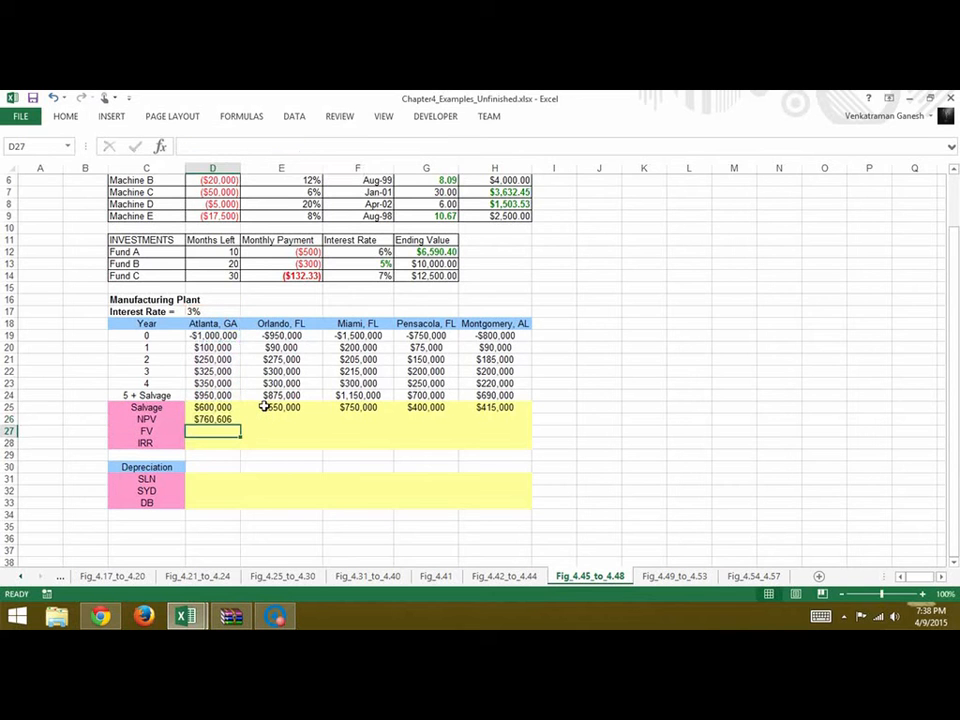
Copy Atlanta's NPV formula from D26 across E26:H26 for the other four plant locations
{"action": "left_click", "coordinate": [224, 420]}
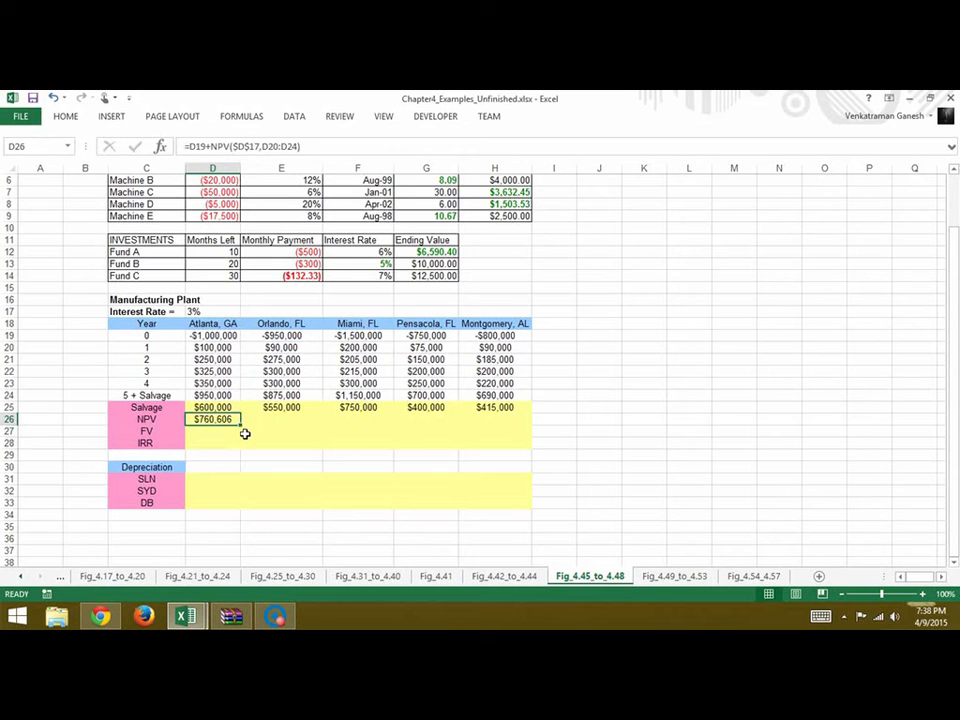
{"action": "left_click_drag", "start_coordinate": [245, 431], "coordinate": [513, 428]}
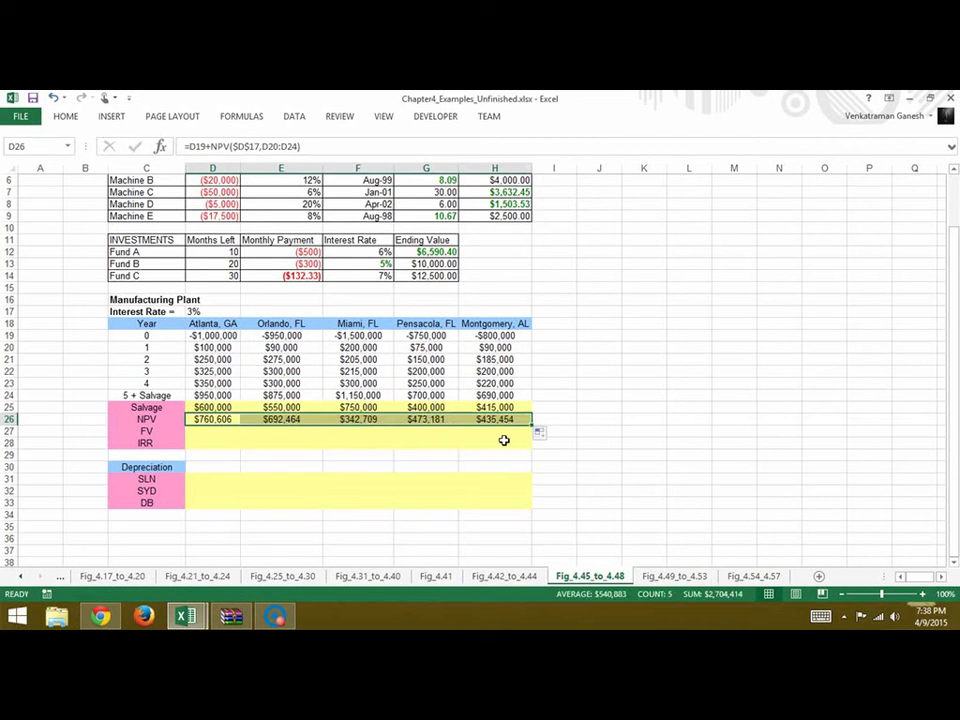
{"action": "left_click", "coordinate": [654, 413]}
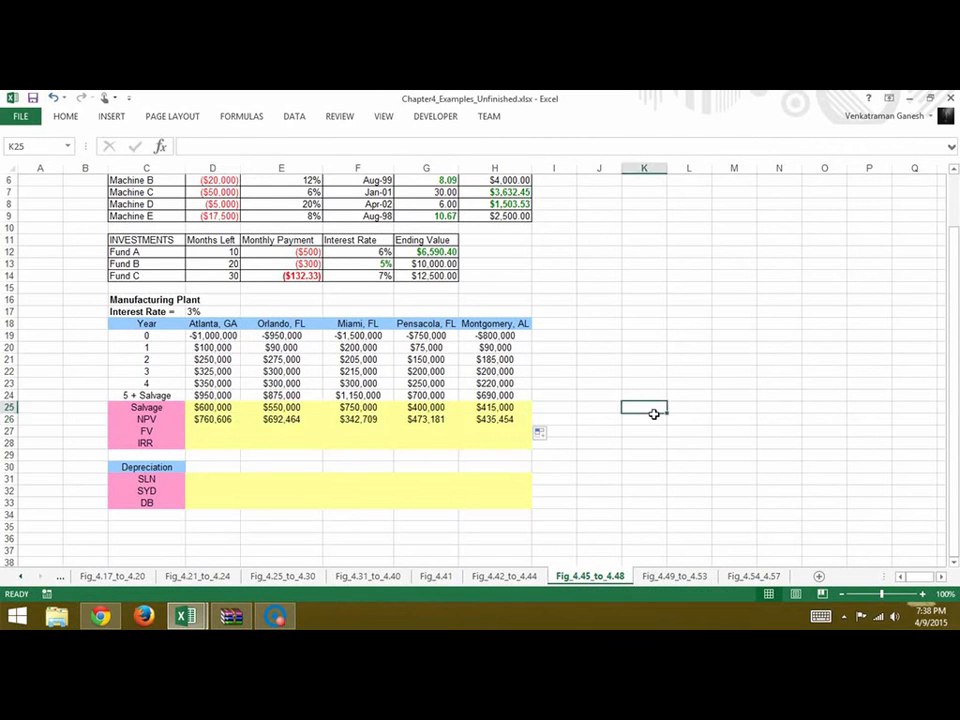
{"action": "left_click", "coordinate": [213, 431]}
{"action": "type", "text": "=D2"}
{"action": "key", "text": "BackSpace"}
{"action": "key", "text": "BackSpace"}
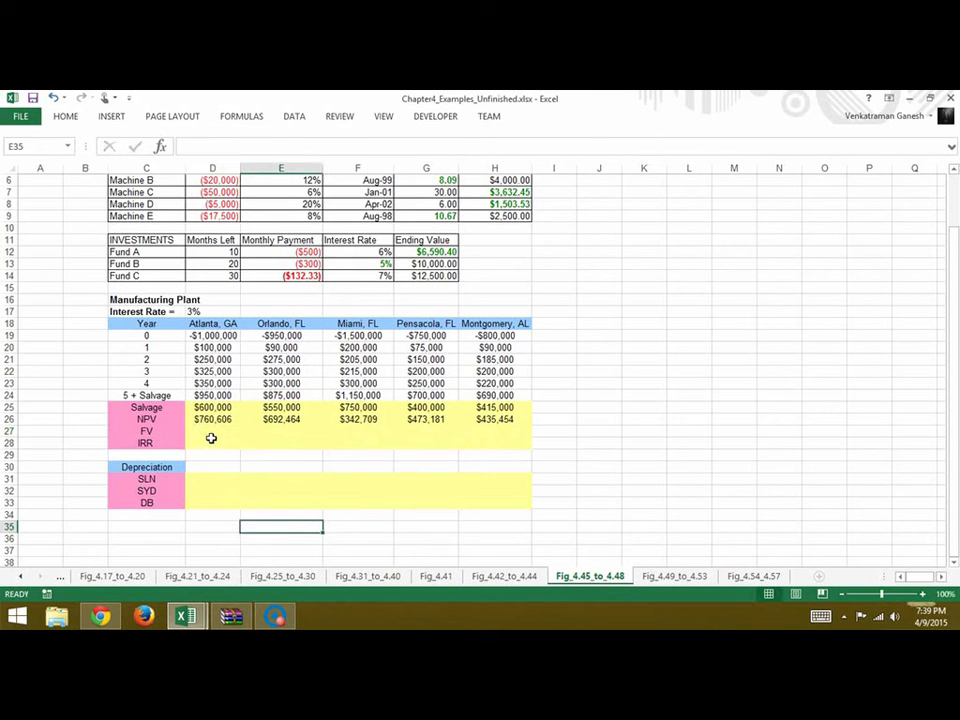
Begin the Atlanta plant's FV formula in D27 with =D24+D23(1+D17)^1
{"action": "left_click", "coordinate": [210, 431]}
{"action": "type", "text": "="}
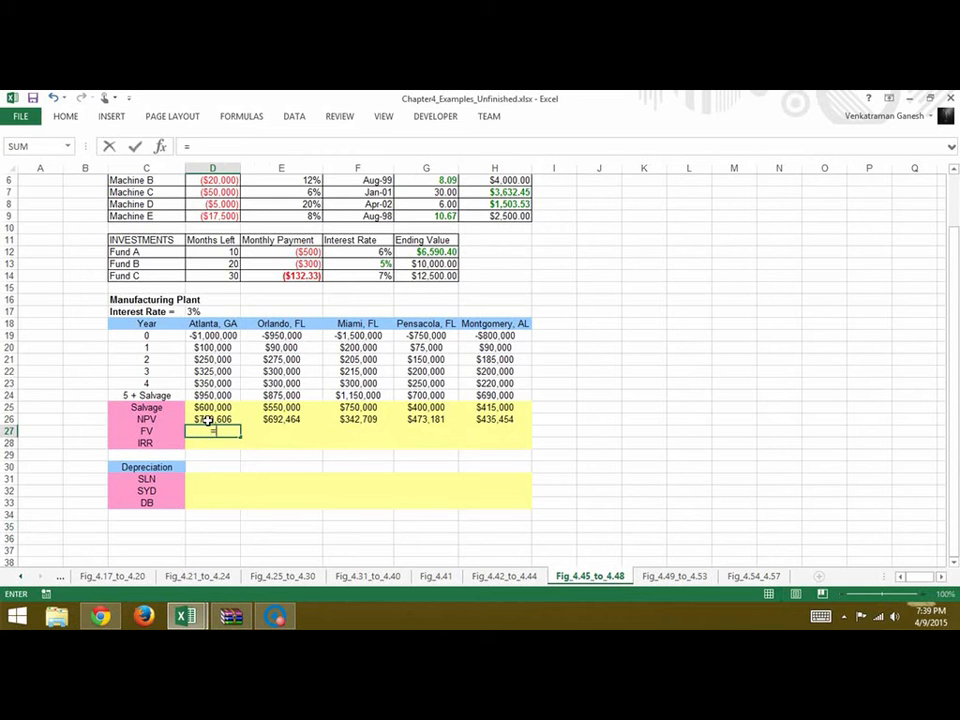
{"action": "left_click", "coordinate": [210, 397]}
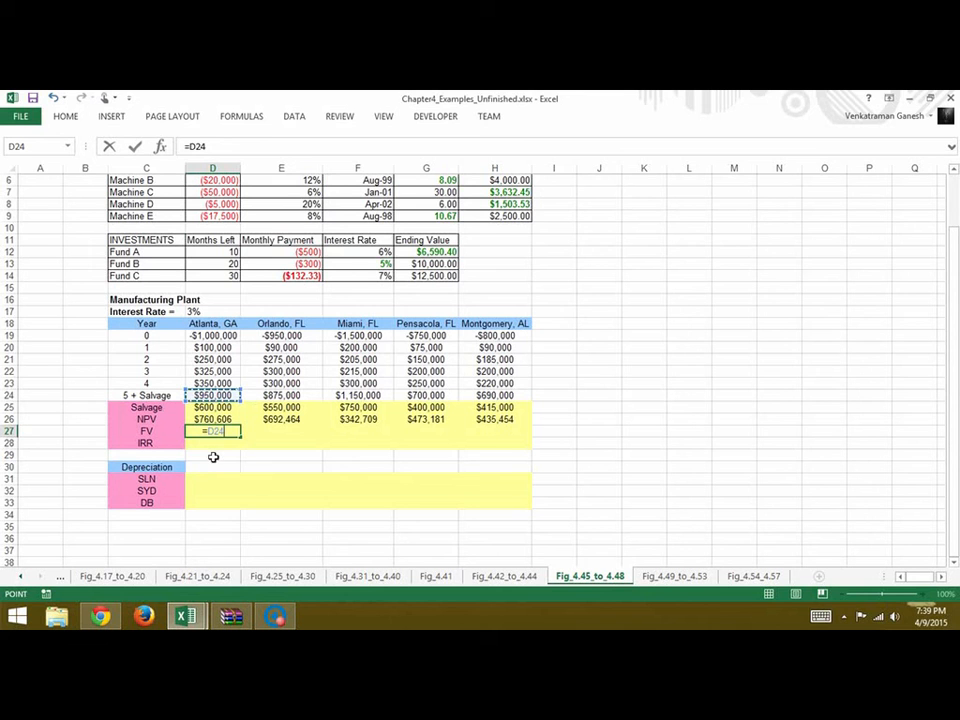
{"action": "type", "text": "+"}
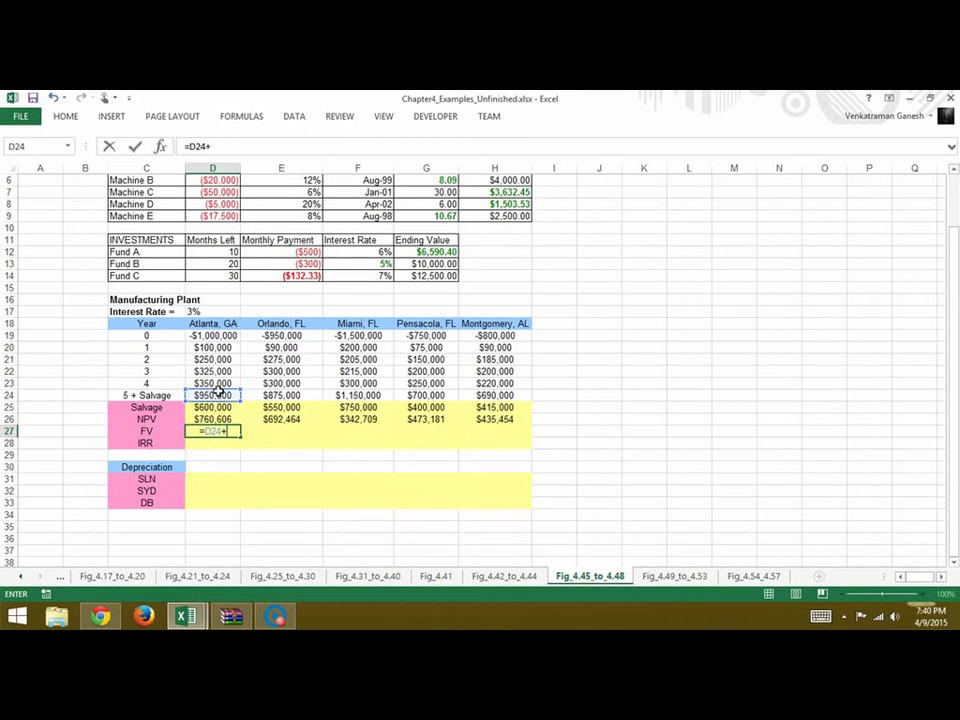
{"action": "left_click", "coordinate": [216, 384]}
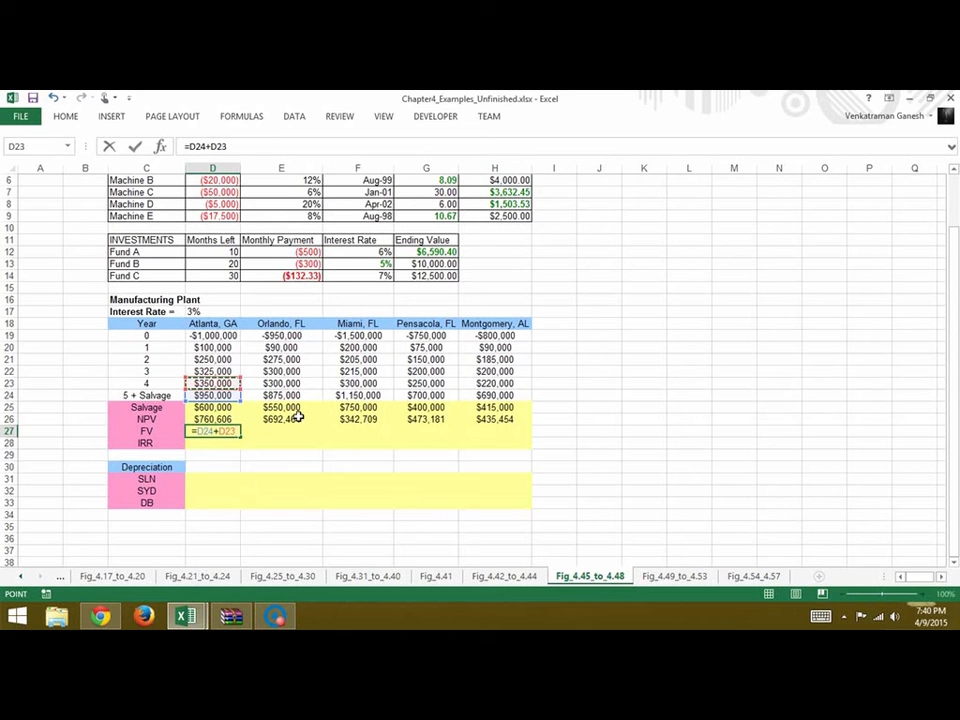
{"action": "type", "text": "("}
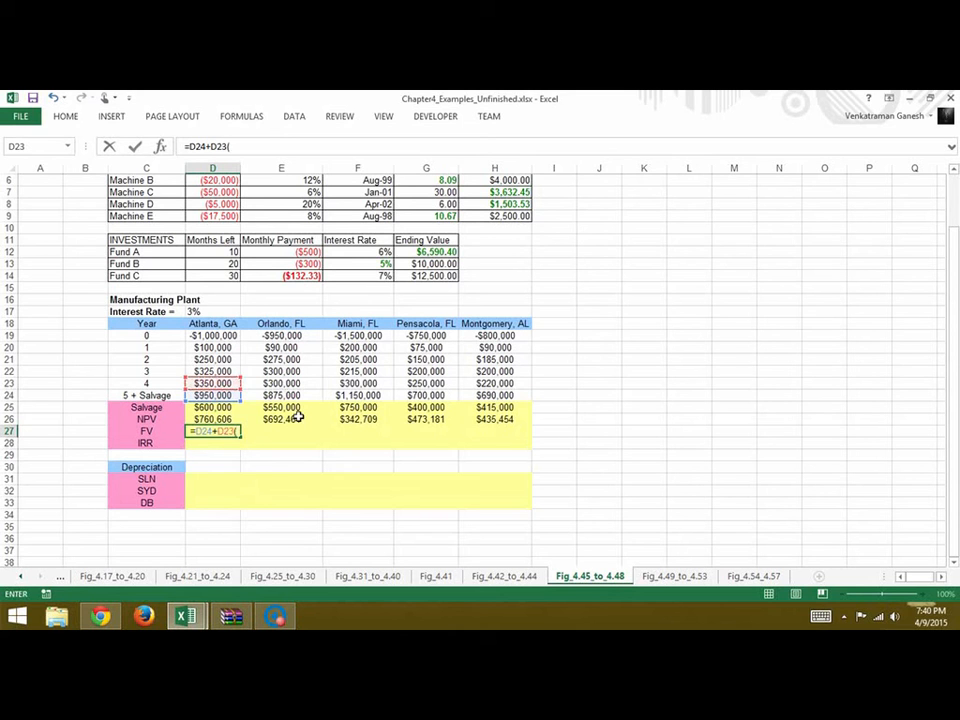
{"action": "type", "text": "1+"}
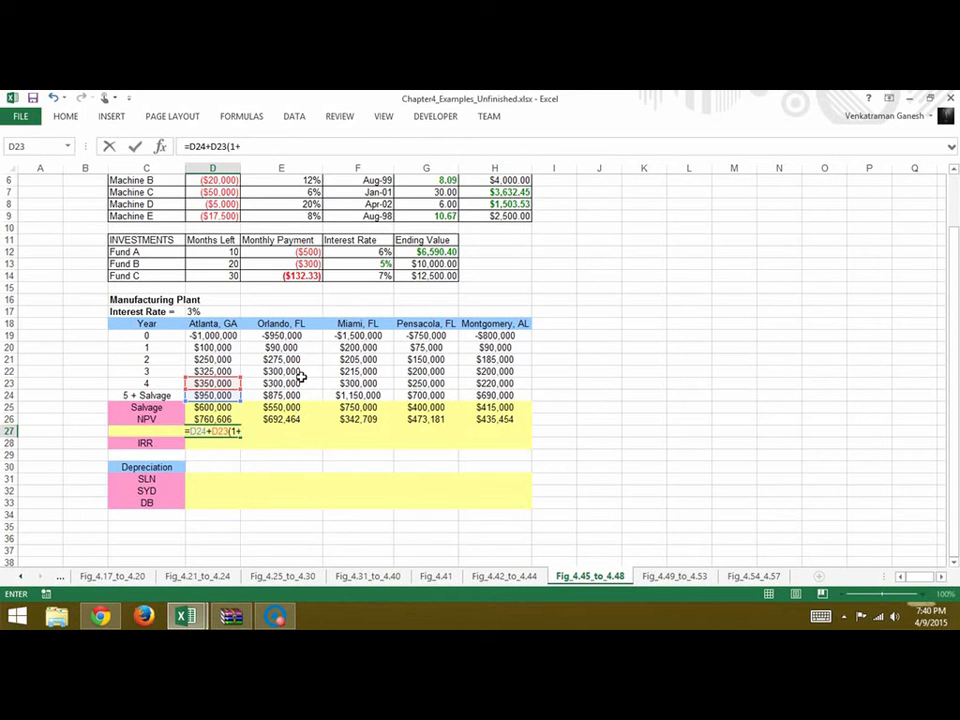
{"action": "left_click", "coordinate": [210, 313]}
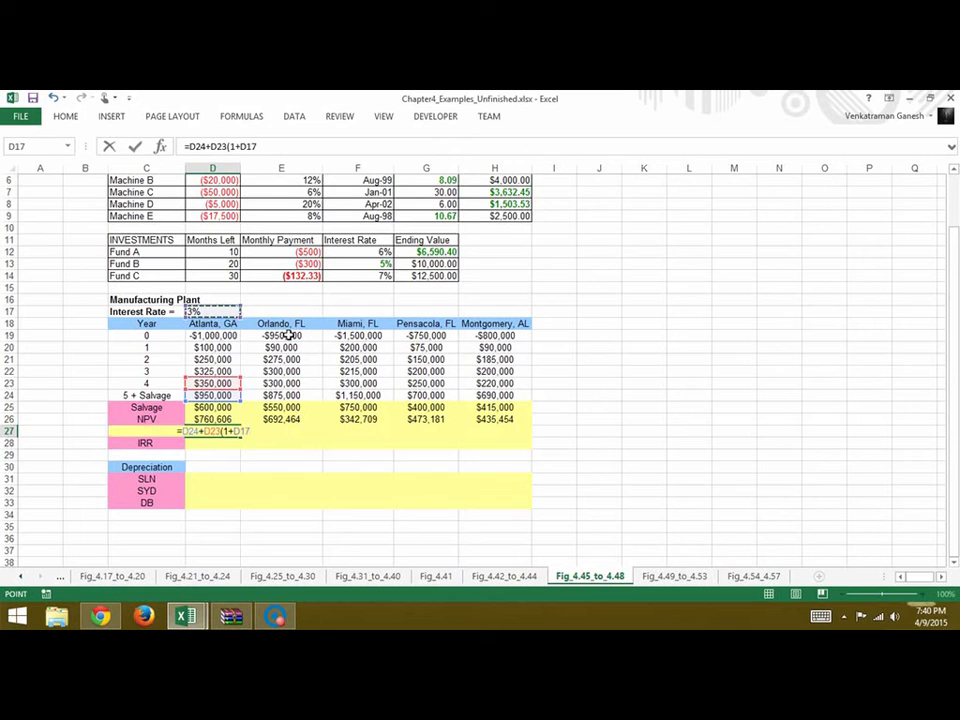
{"action": "type", "text": ")"}
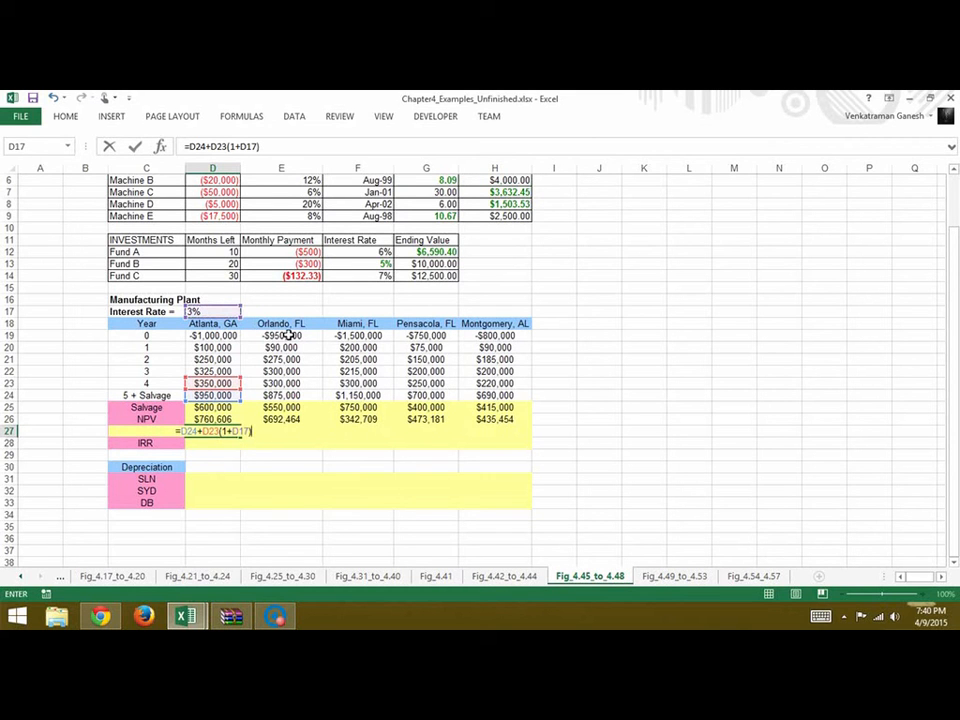
{"action": "type", "text": "^1"}
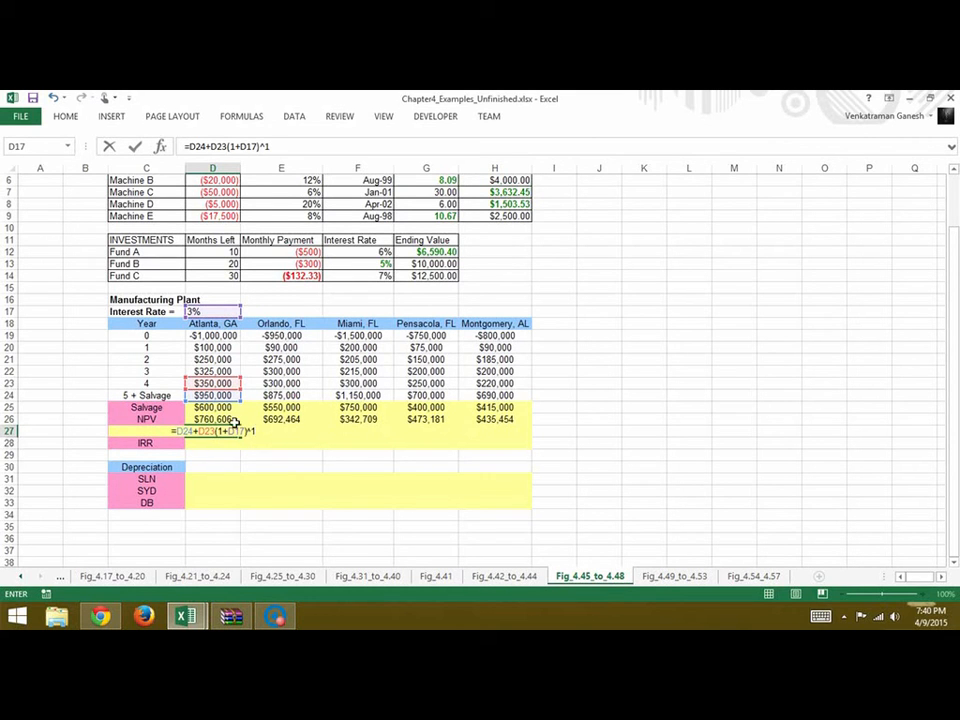
Make the interest rate reference in Atlanta's FV formula absolute as $D$17
{"action": "left_click", "coordinate": [240, 149]}
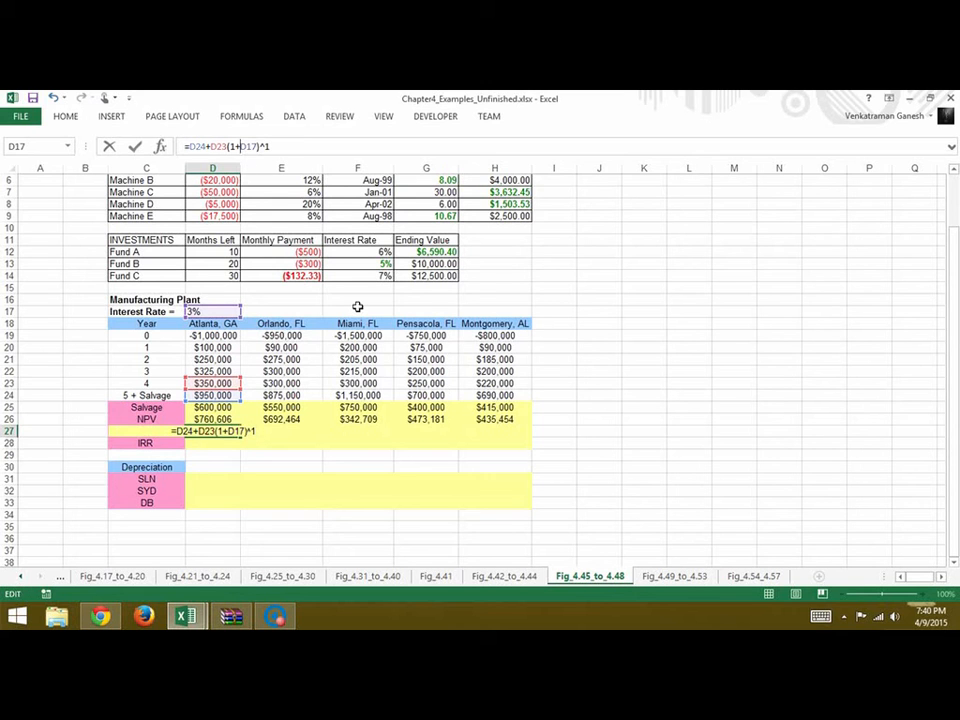
{"action": "type", "text": "$"}
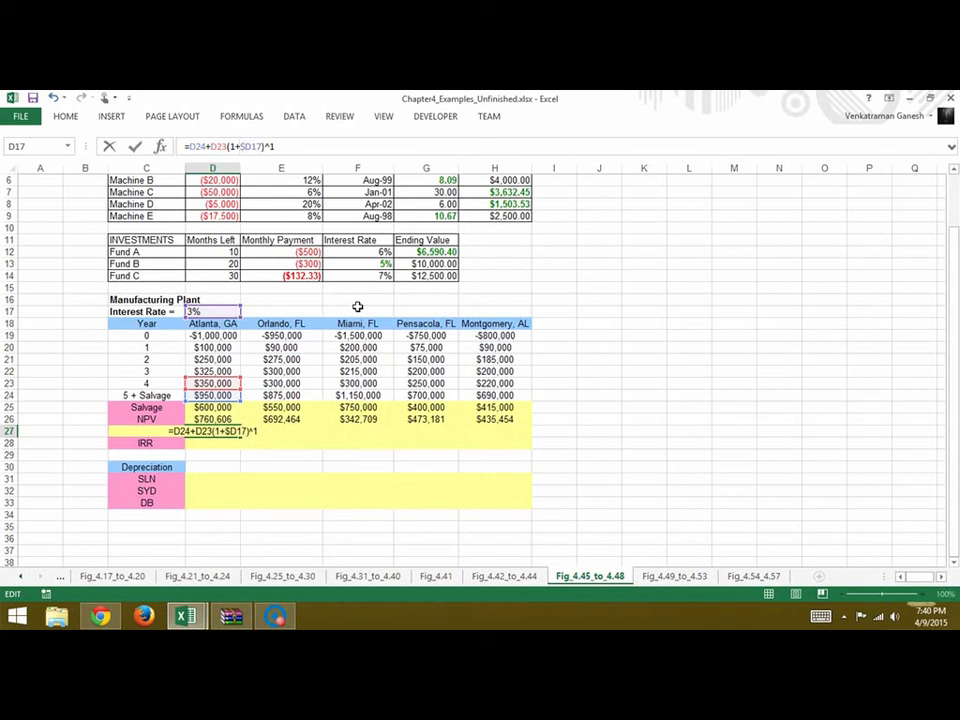
{"action": "key", "text": "Right"}
{"action": "type", "text": "$"}
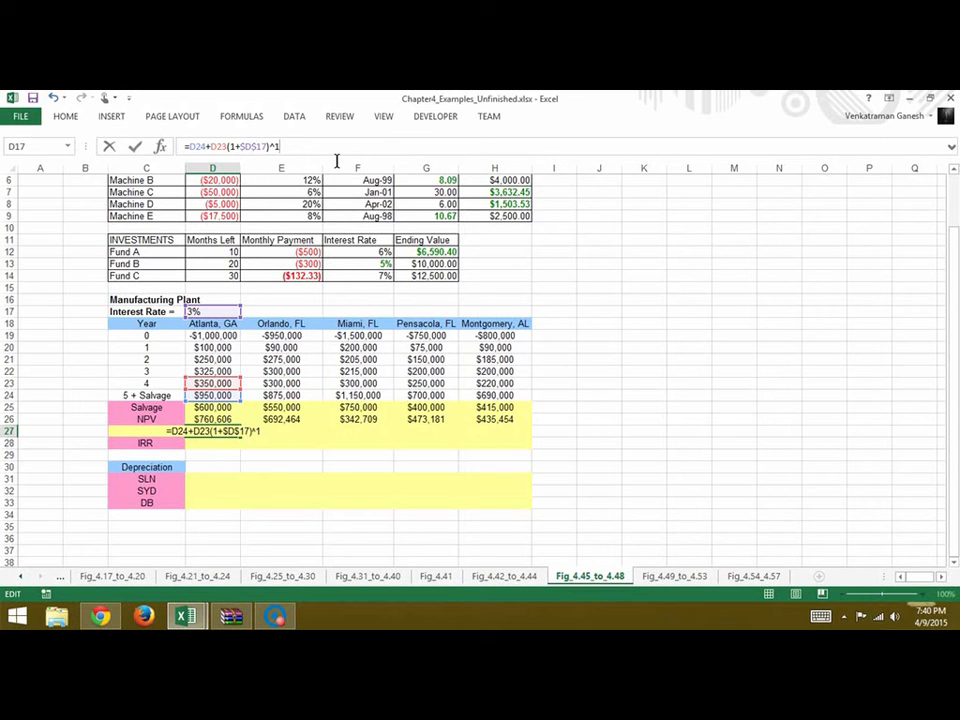
{"action": "type", "text": "+"}
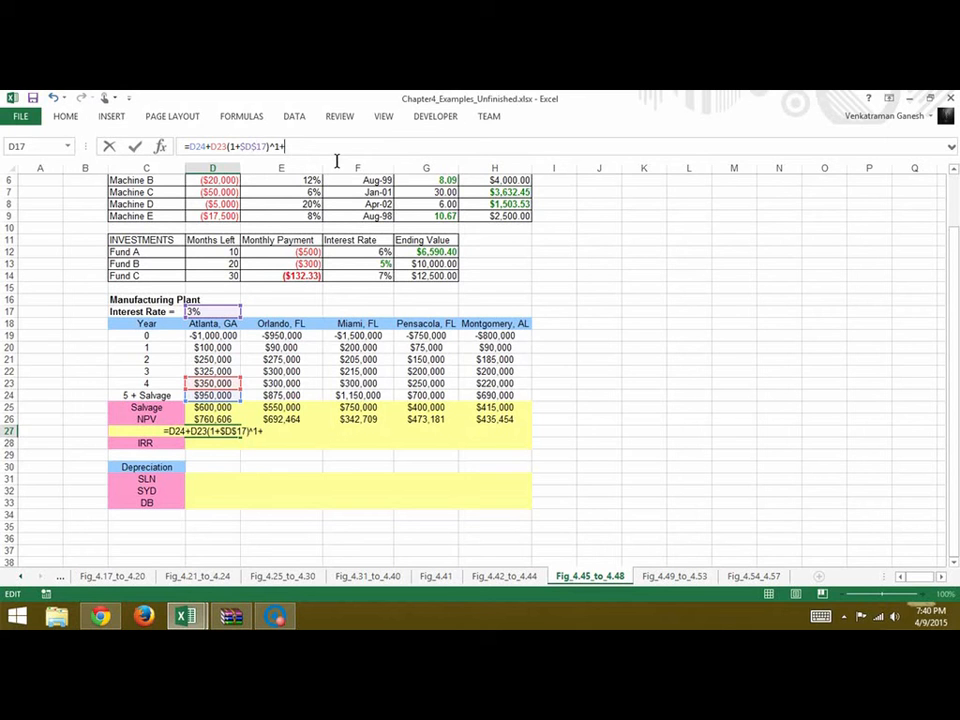
Add the year 3 term +D22(1+$D$17)^2 to Atlanta's FV formula
{"action": "left_click", "coordinate": [215, 372]}
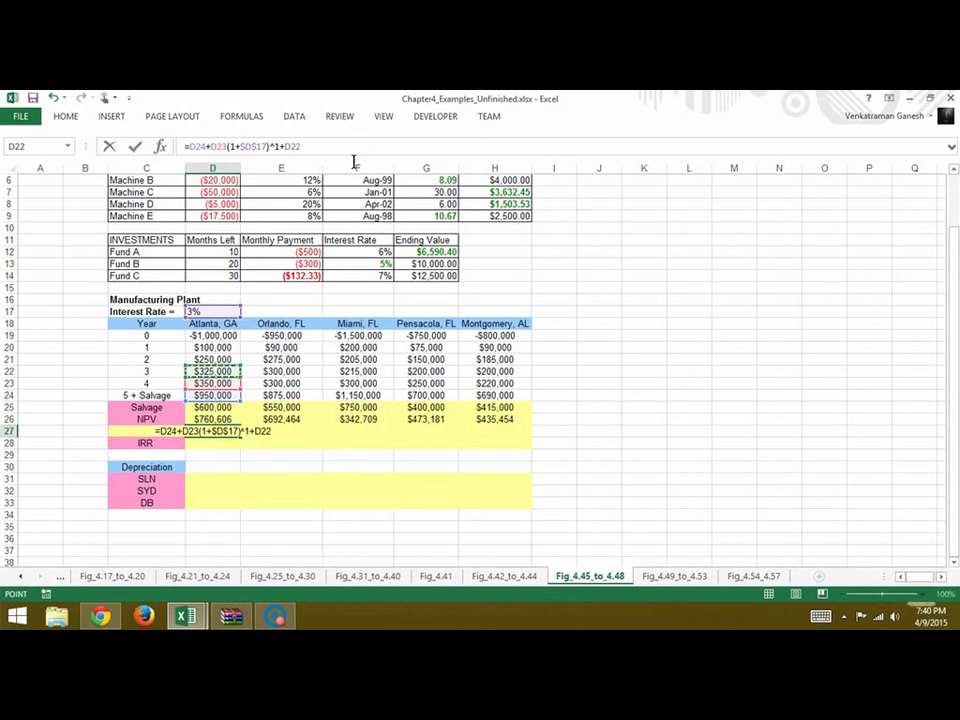
{"action": "type", "text": "("}
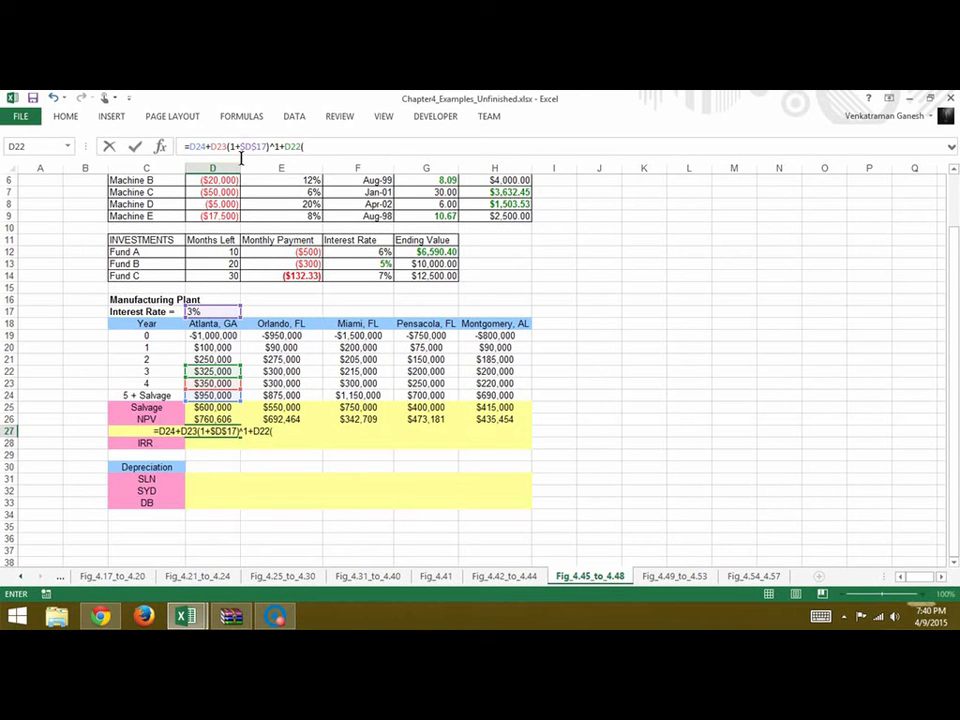
{"action": "left_click_drag", "start_coordinate": [228, 148], "coordinate": [284, 153]}
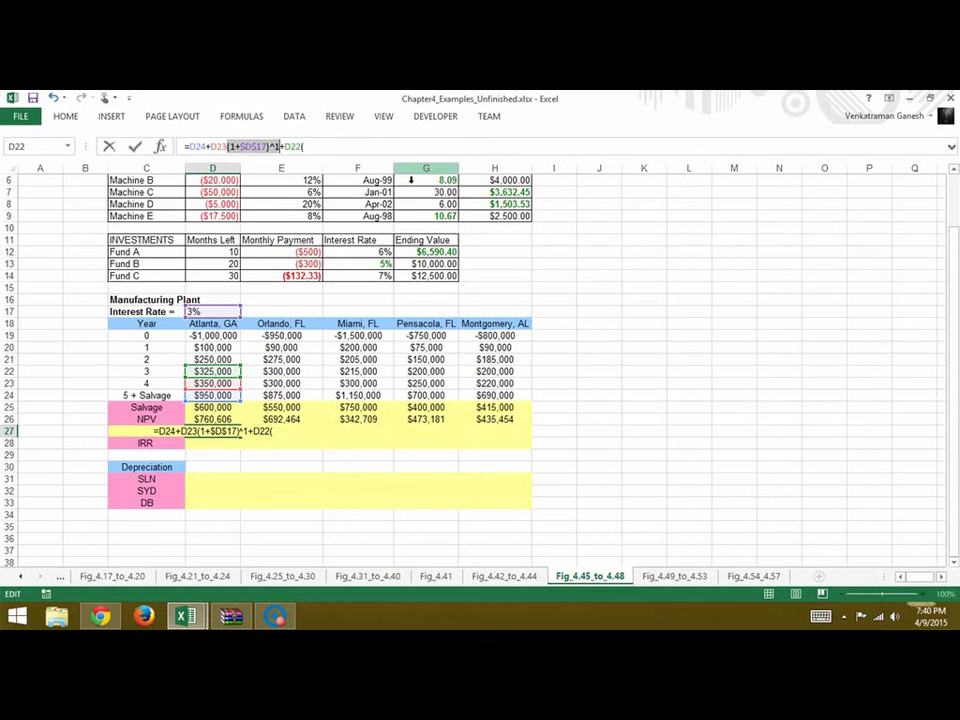
{"action": "left_click", "coordinate": [342, 150]}
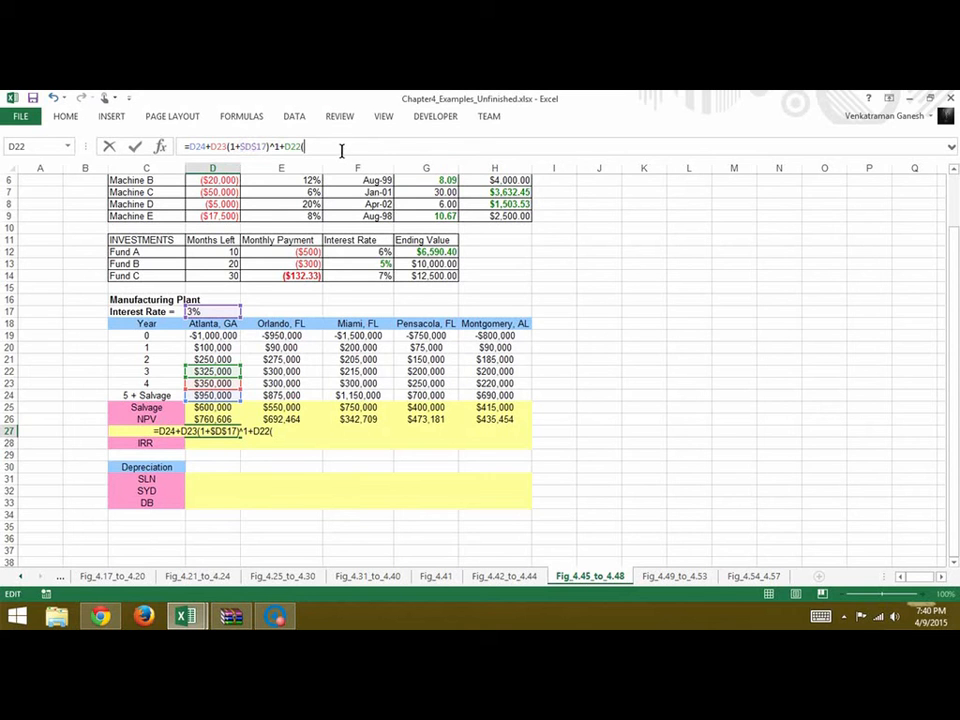
{"action": "key", "text": "BackSpace"}
{"action": "key", "text": "ctrl+v"}
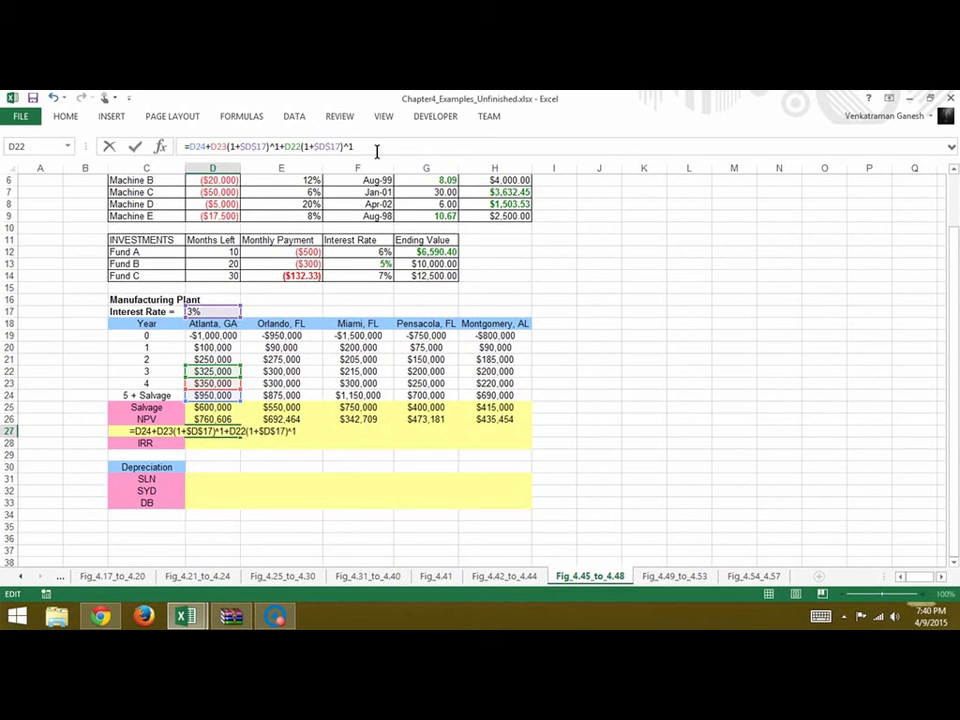
{"action": "key", "text": "BackSpace"}
{"action": "type", "text": "2"}
Append three more copies of the +D22(1+$D$17)^2 term to the end of Atlanta's FV formula
{"action": "double_click", "coordinate": [293, 147]}
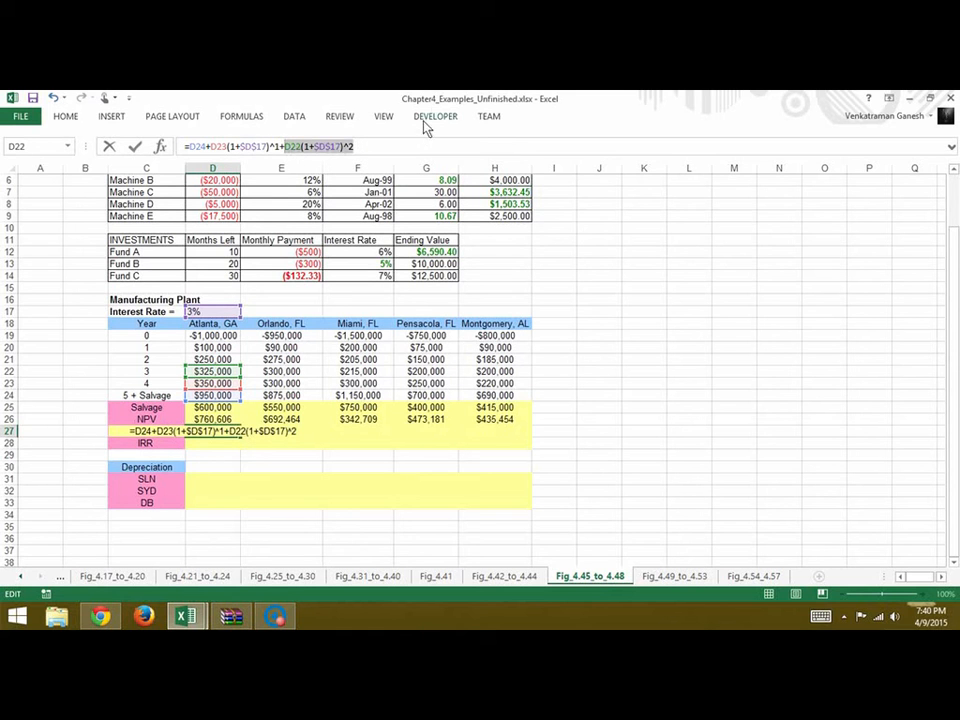
{"action": "left_click", "coordinate": [411, 150]}
{"action": "left_click_drag", "start_coordinate": [392, 156], "coordinate": [290, 156]}
{"action": "key", "text": "ctrl+c"}
{"action": "left_click", "coordinate": [451, 163]}
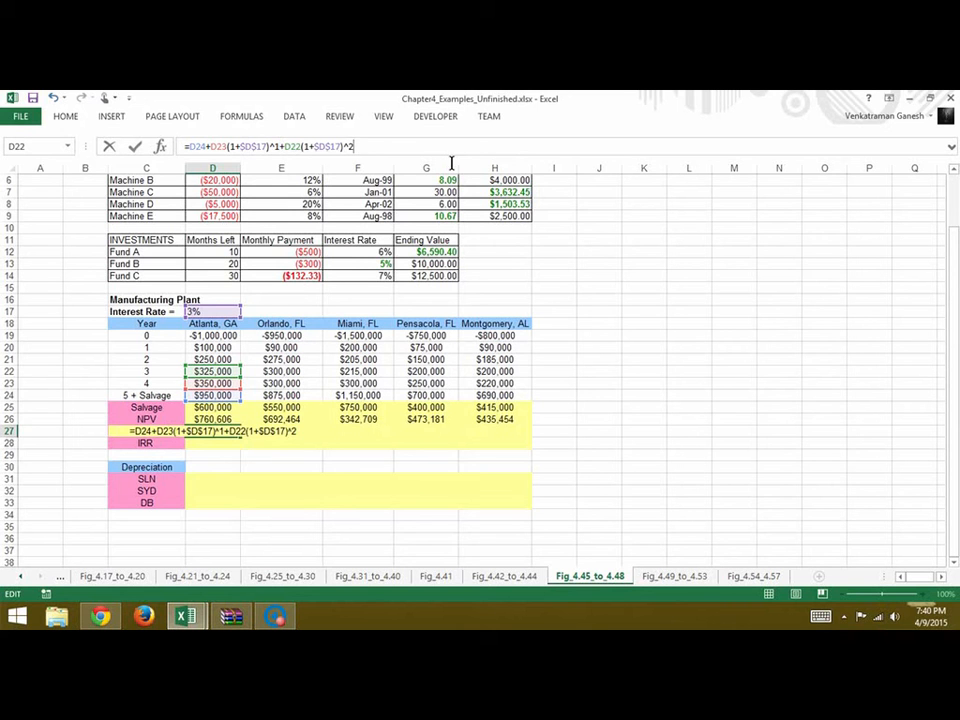
{"action": "key", "text": "ctrl+v"}
{"action": "key", "text": "ctrl+v"}
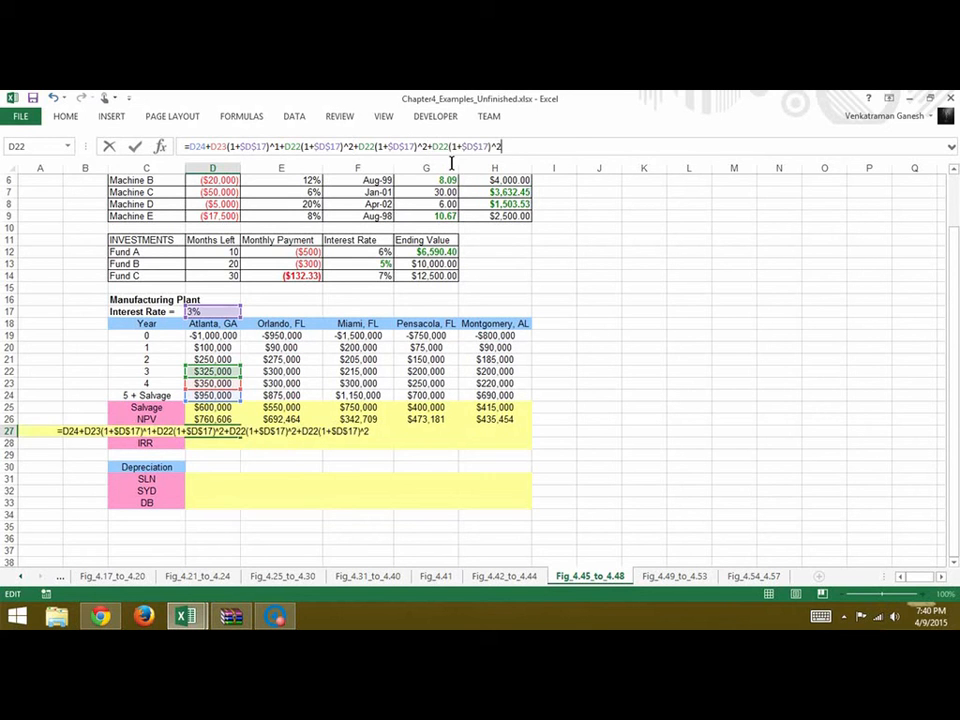
{"action": "key", "text": "ctrl+v"}
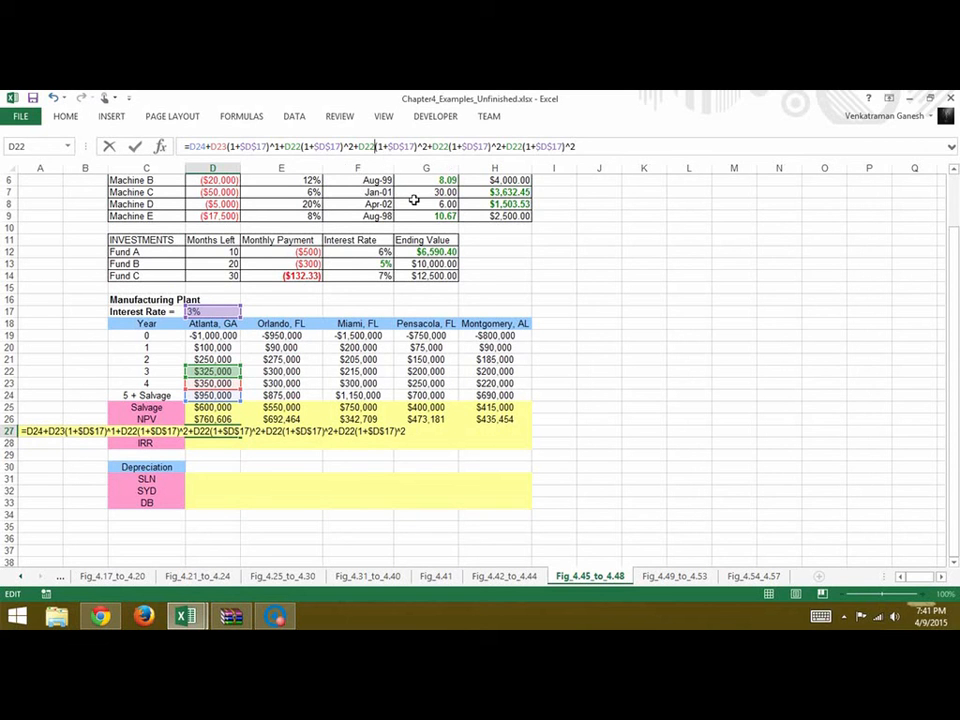
Change the first two copied terms in Atlanta's FV formula to D21(1+$D$17)^3 and D20(1+$D$17)^4
{"action": "key", "text": "BackSpace"}
{"action": "type", "text": "1+$D$17)^2+D21"}
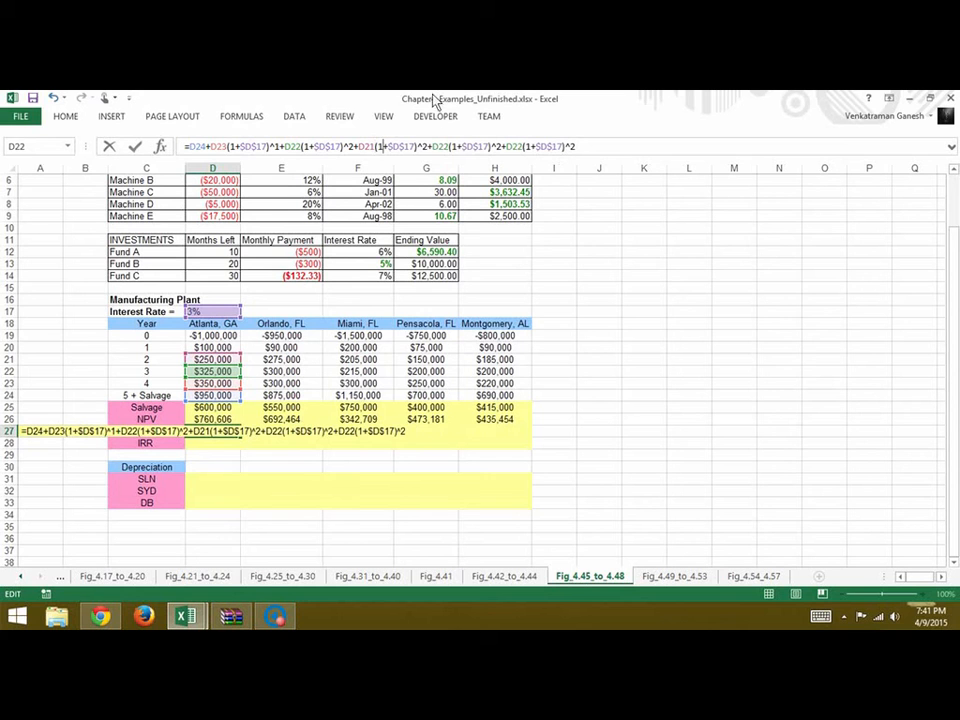
{"action": "left_click", "coordinate": [425, 147]}
{"action": "key", "text": "BackSpace"}
{"action": "type", "text": "3"}
{"action": "key", "text": "BackSpace"}
{"action": "type", "text": "0"}
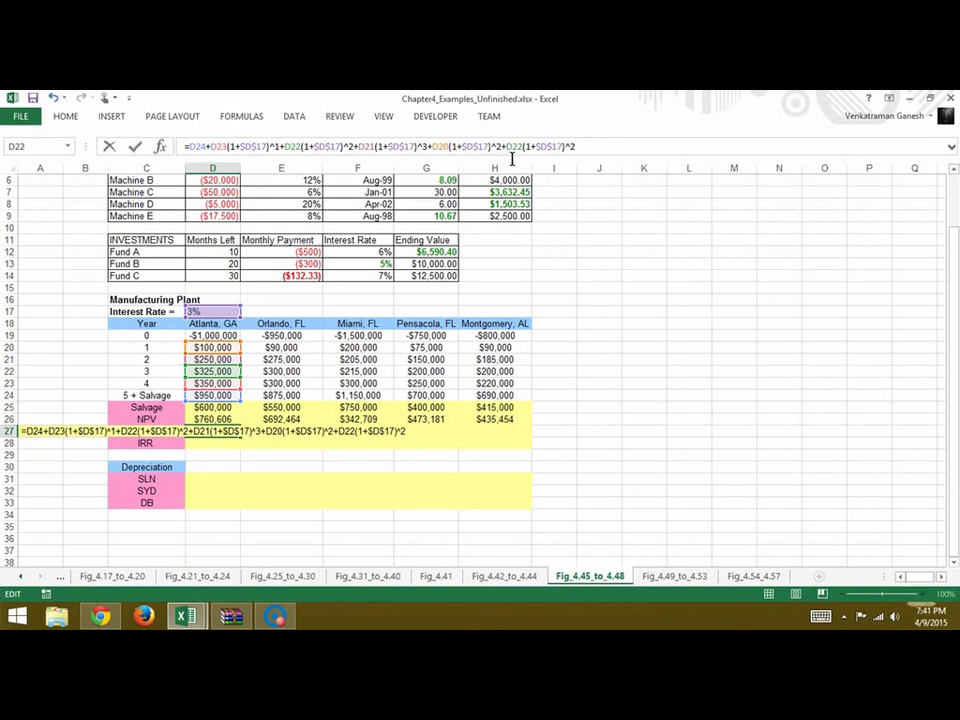
{"action": "key", "text": "BackSpace"}
{"action": "type", "text": "4"}
Change the FV formula's last term to D19 with exponent 5 and enter the formula with multiplication signs before the parentheses
{"action": "left_click", "coordinate": [523, 147]}
{"action": "key", "text": "BackSpace"}
{"action": "key", "text": "BackSpace"}
{"action": "type", "text": "19"}
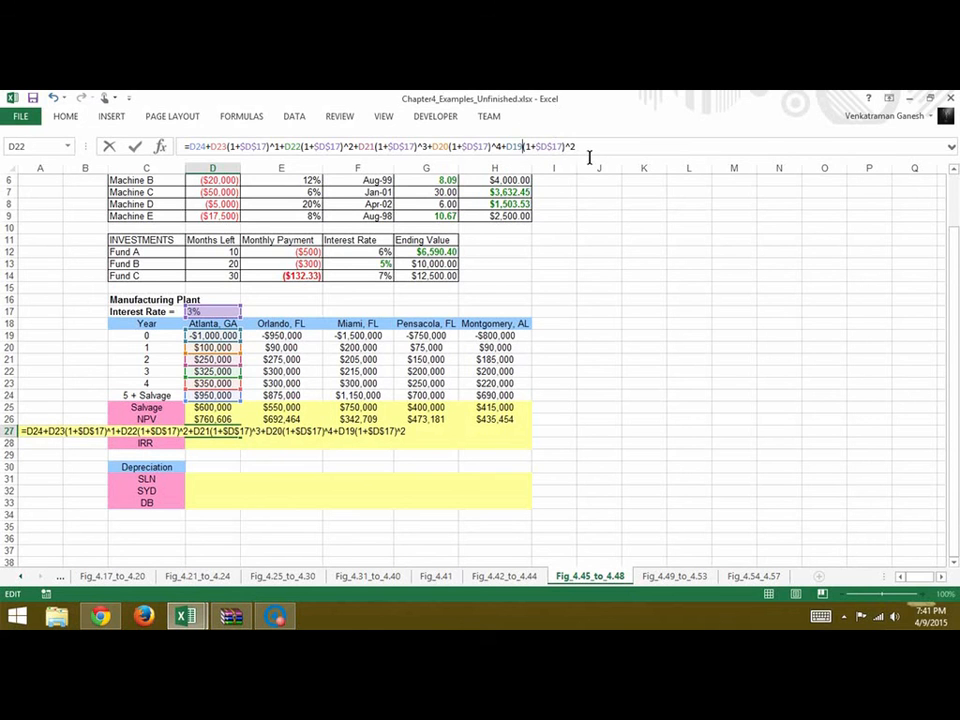
{"action": "type", "text": "5"}
{"action": "key", "text": "Return"}
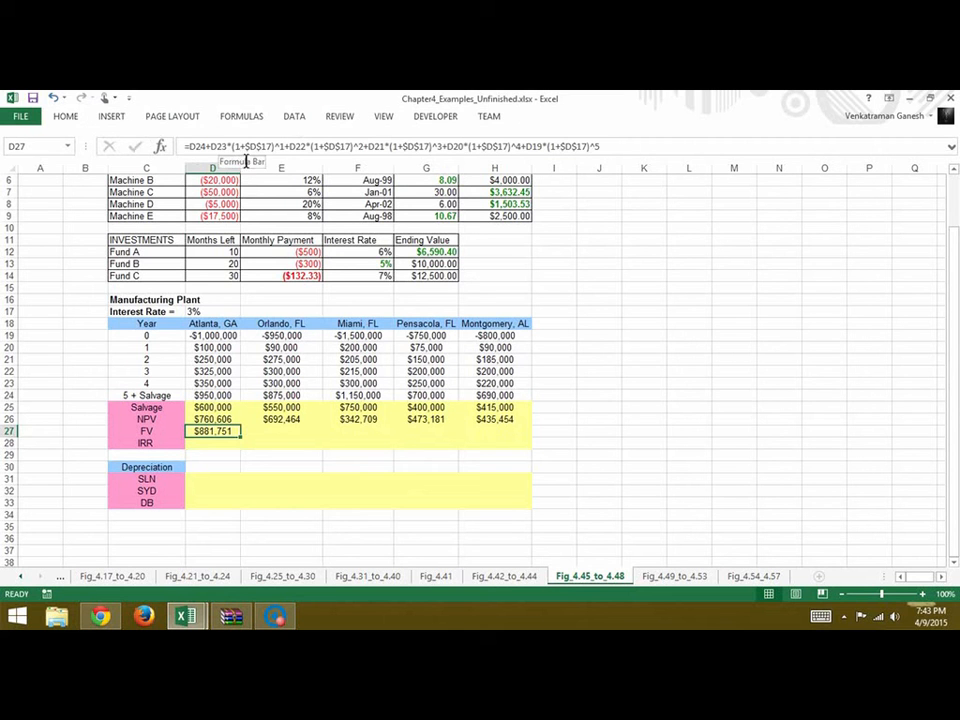
Copy Atlanta's FV formula from D27 across E27:H27 for the other four plant locations
{"action": "left_click", "coordinate": [641, 150]}
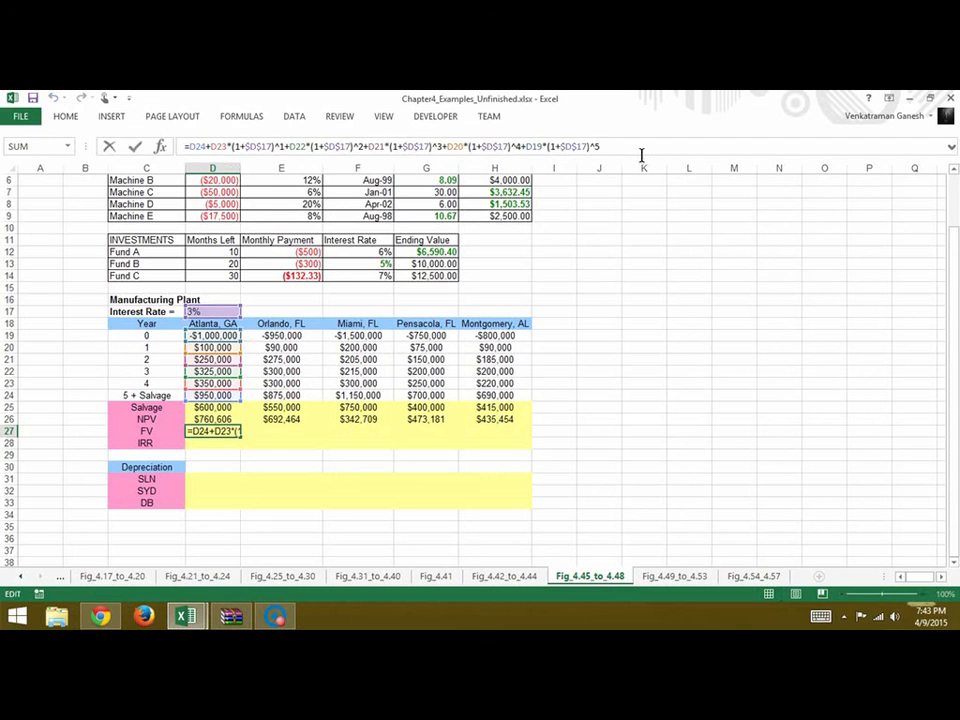
{"action": "left_click", "coordinate": [257, 443]}
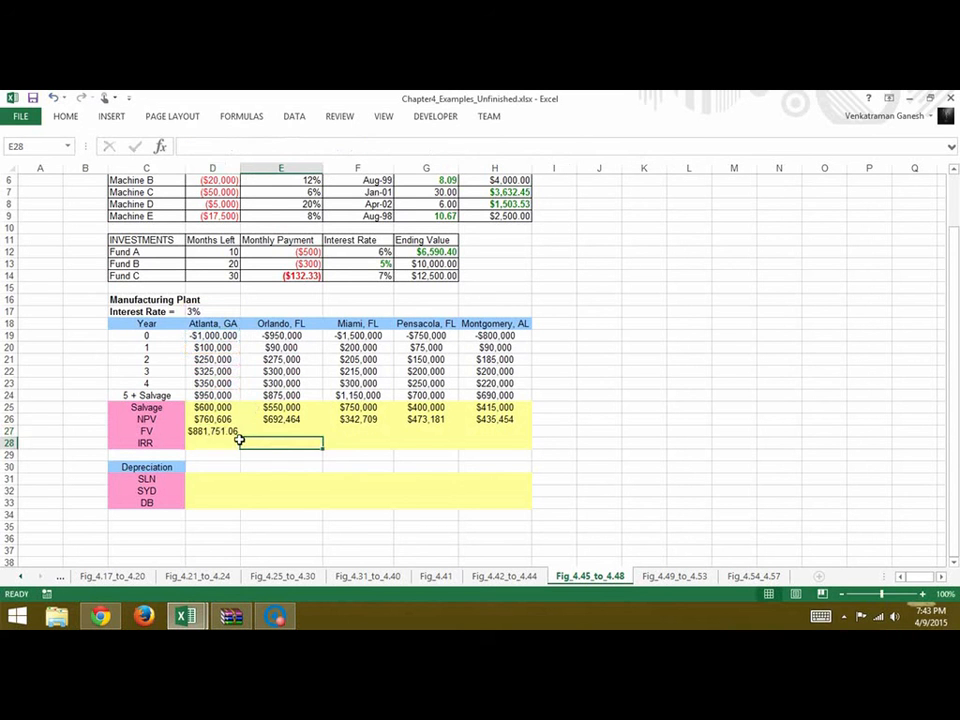
{"action": "left_click", "coordinate": [233, 433]}
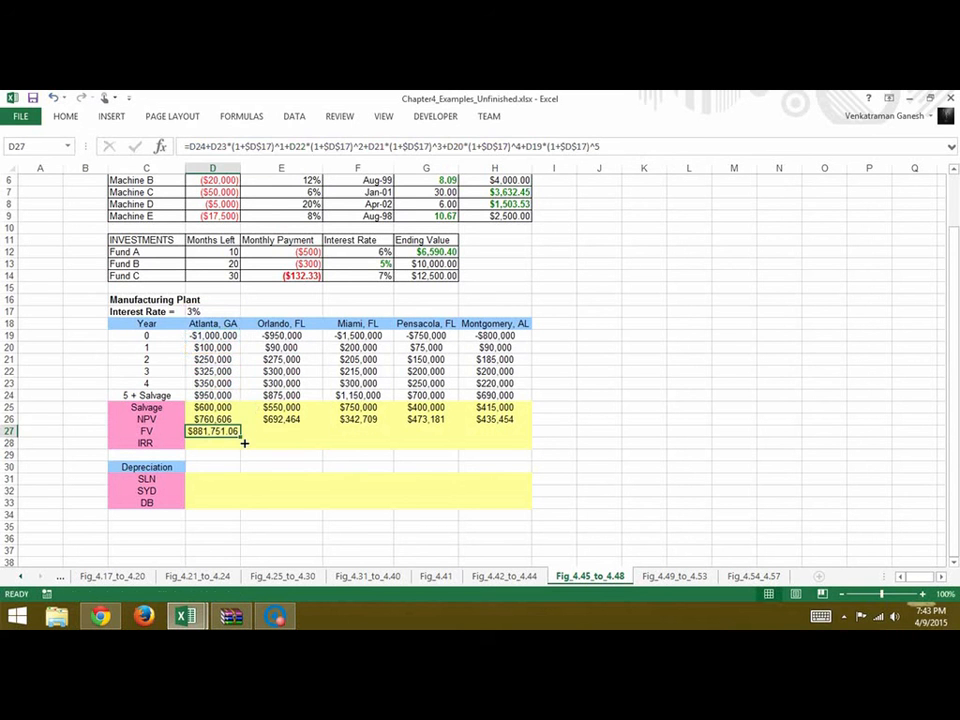
{"action": "left_click_drag", "start_coordinate": [240, 438], "coordinate": [530, 447]}
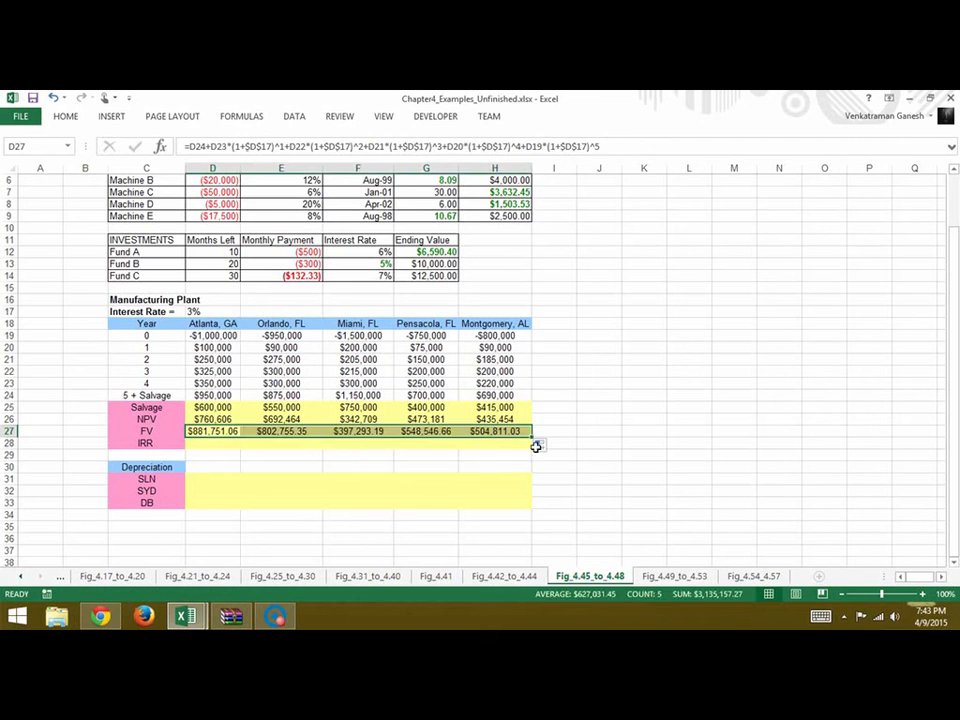
{"action": "left_click", "coordinate": [597, 445]}
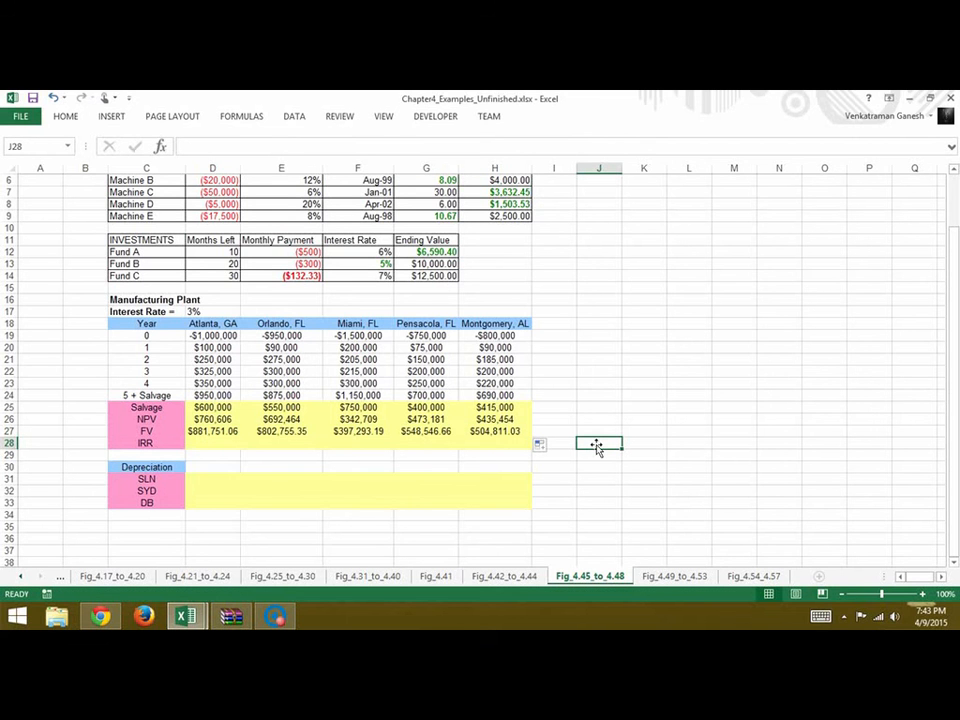
Calculate Atlanta's IRR in D28 with =IRR(D19:D24) and copy the formula across E28:H28
{"action": "left_click", "coordinate": [212, 444]}
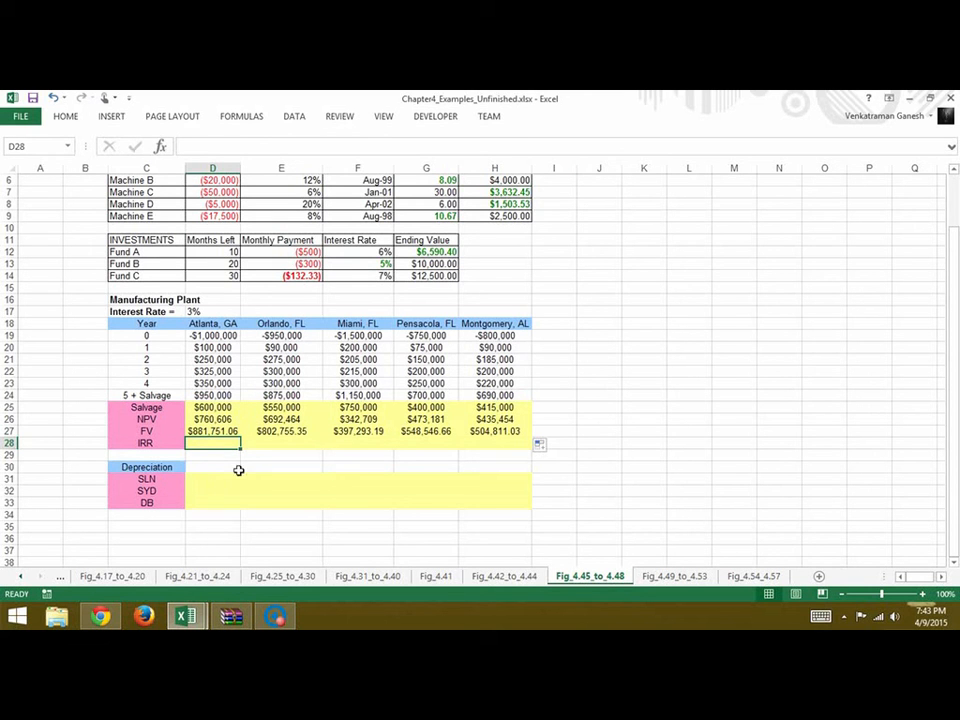
{"action": "type", "text": "=irr"}
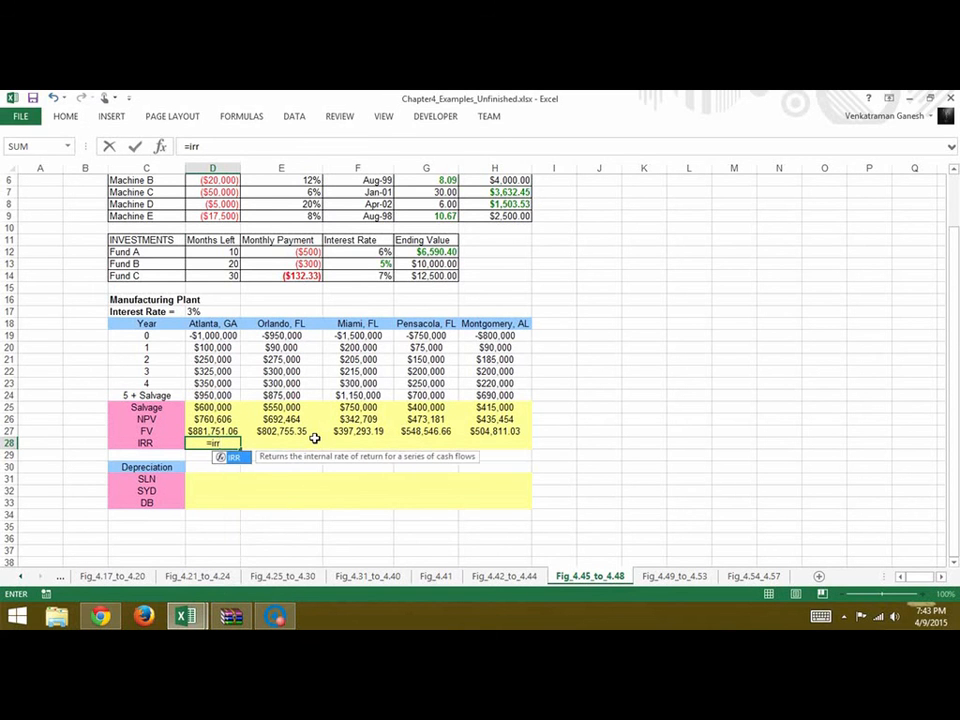
{"action": "type", "text": "("}
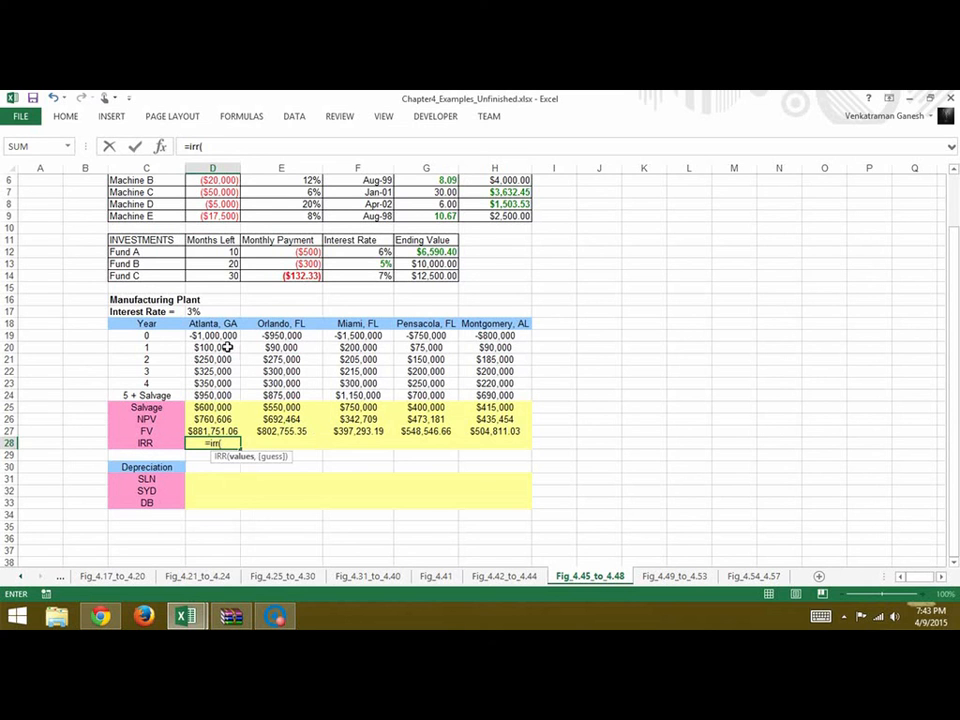
{"action": "left_click_drag", "start_coordinate": [232, 336], "coordinate": [231, 397]}
{"action": "key", "text": "Return"}
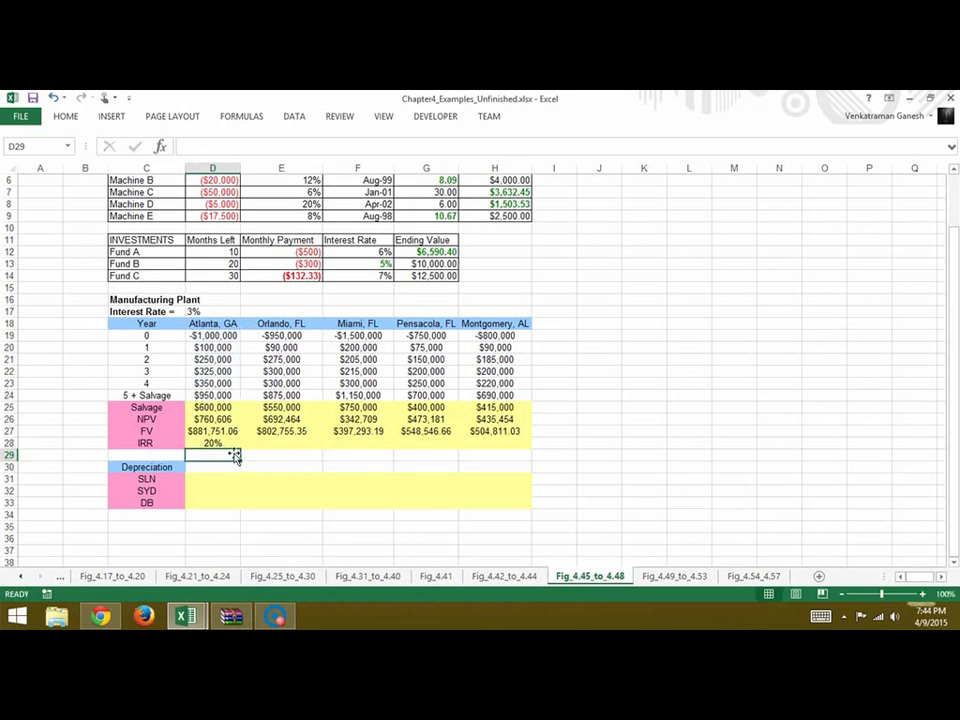
{"action": "left_click", "coordinate": [231, 446]}
{"action": "left_click_drag", "start_coordinate": [245, 454], "coordinate": [516, 448]}
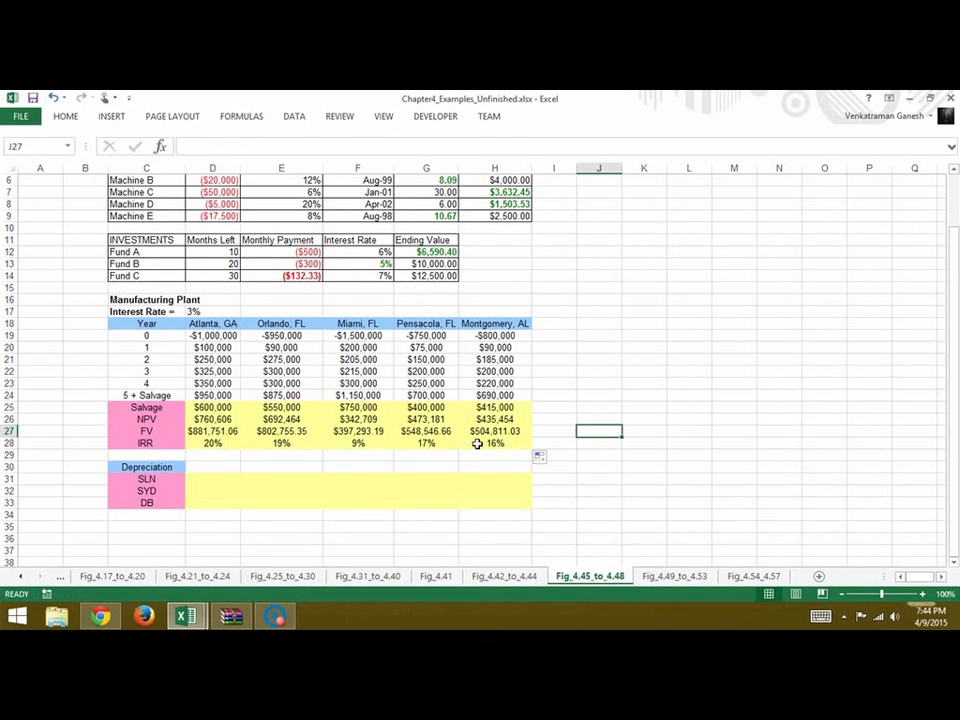
Calculate Atlanta's straight-line depreciation in D31 with the formula =SLN(-D19,D25,5)
{"action": "left_click", "coordinate": [211, 481]}
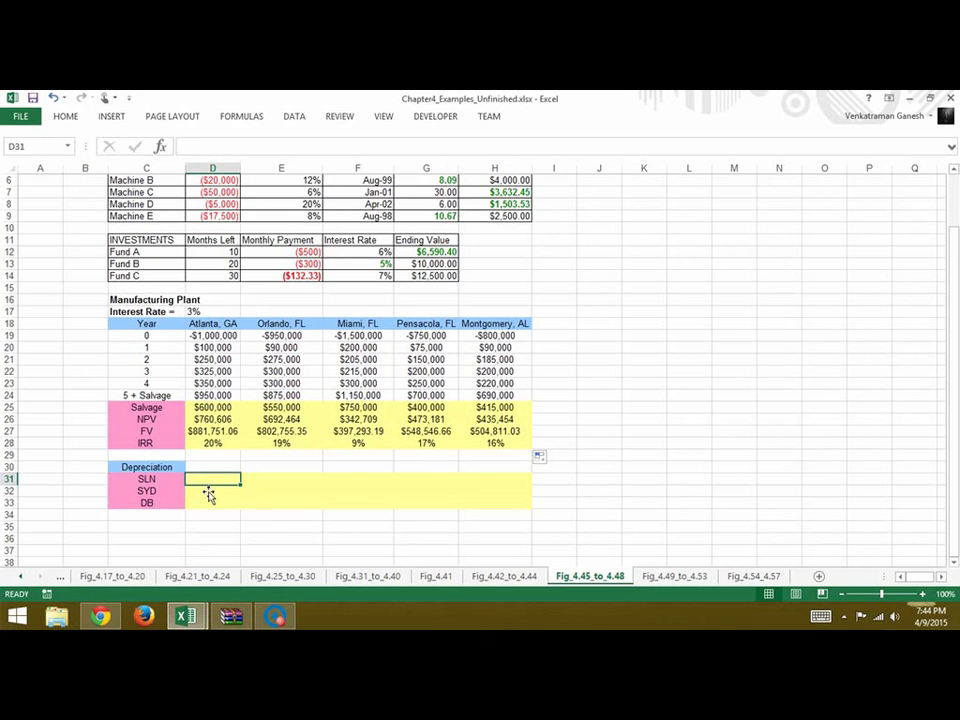
{"action": "type", "text": "="}
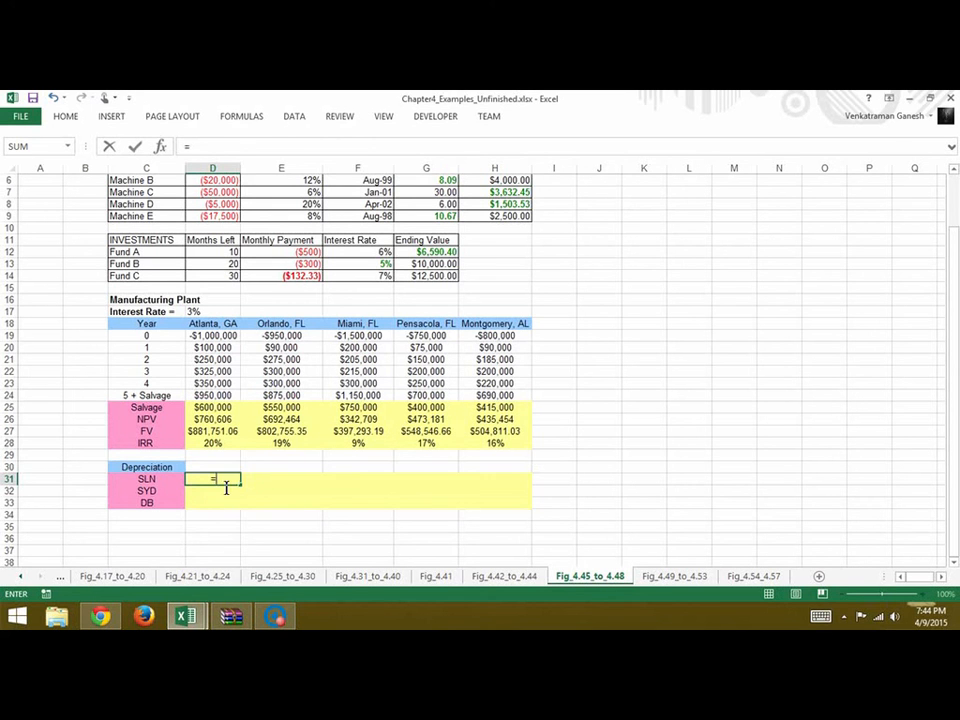
{"action": "type", "text": "sln"}
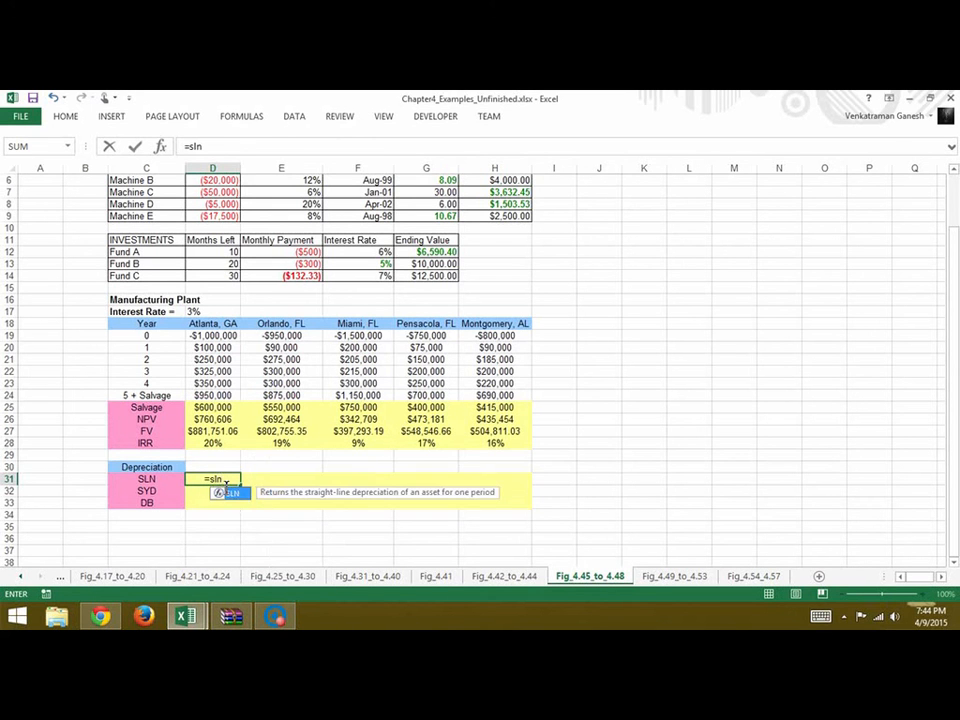
{"action": "type", "text": "("}
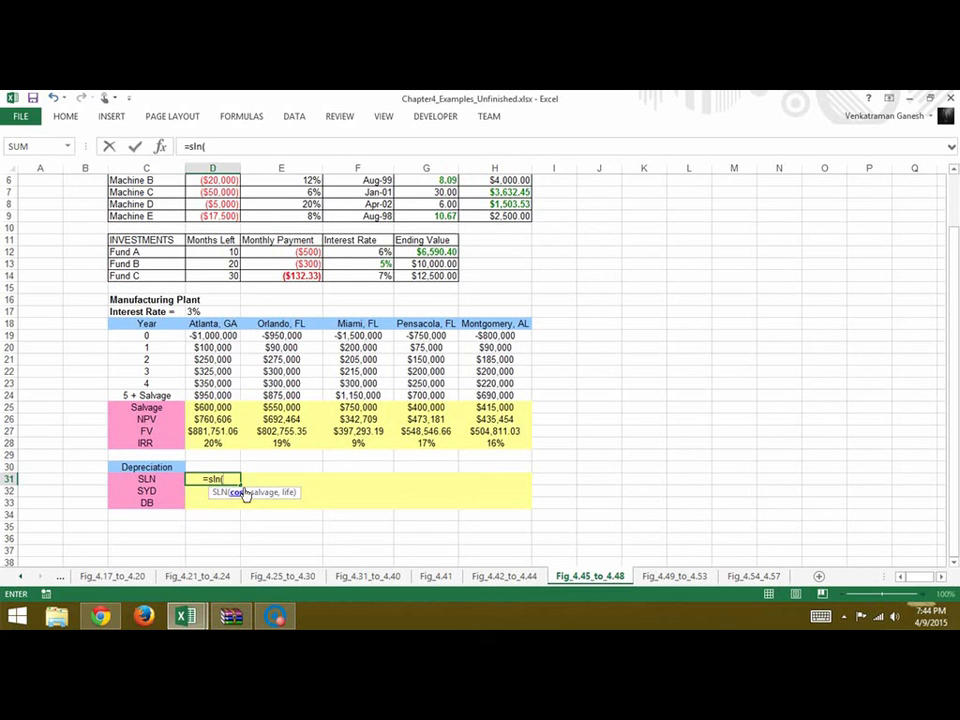
{"action": "type", "text": "-"}
{"action": "left_click", "coordinate": [234, 338]}
{"action": "type", "text": ","}
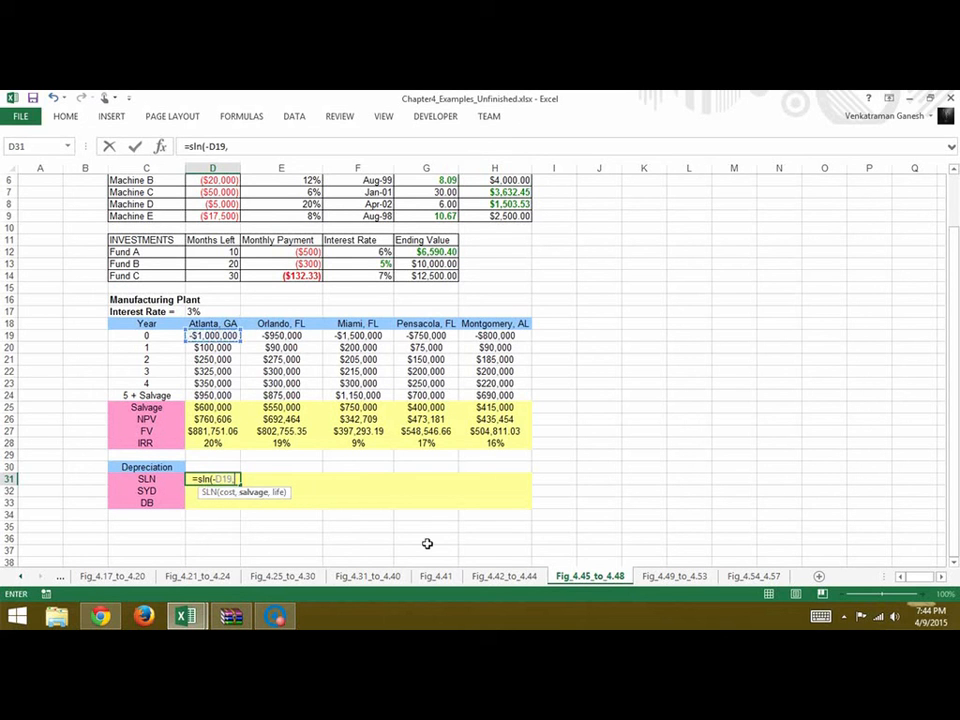
{"action": "left_click", "coordinate": [207, 410]}
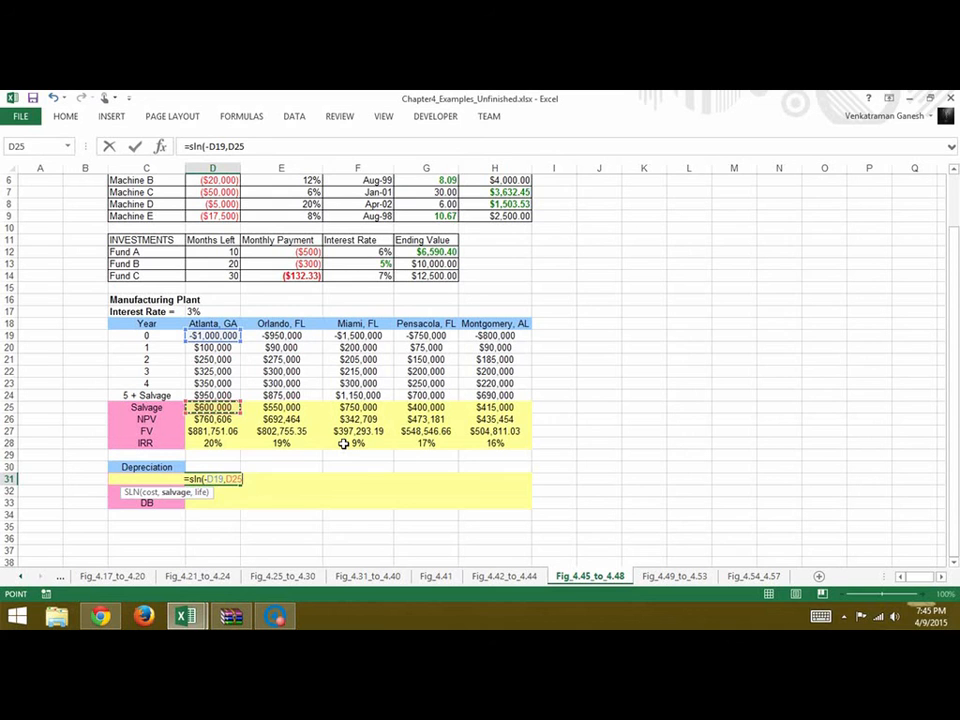
{"action": "type", "text": ","}
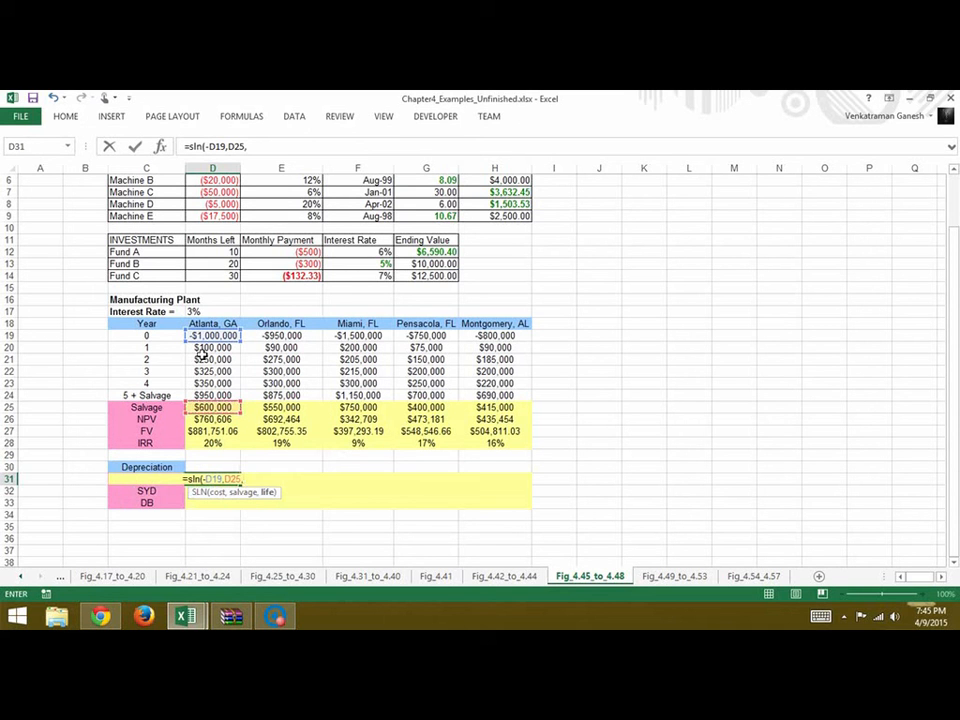
{"action": "type", "text": "5)"}
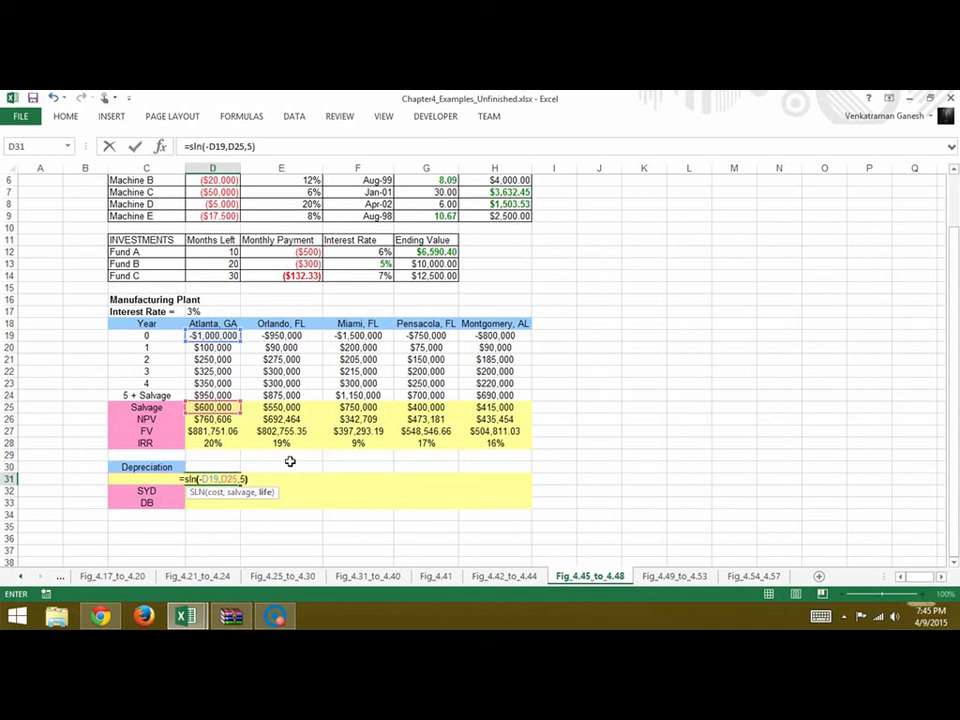
{"action": "key", "text": "ctrl+Return"}
{"action": "key", "text": "Down"}
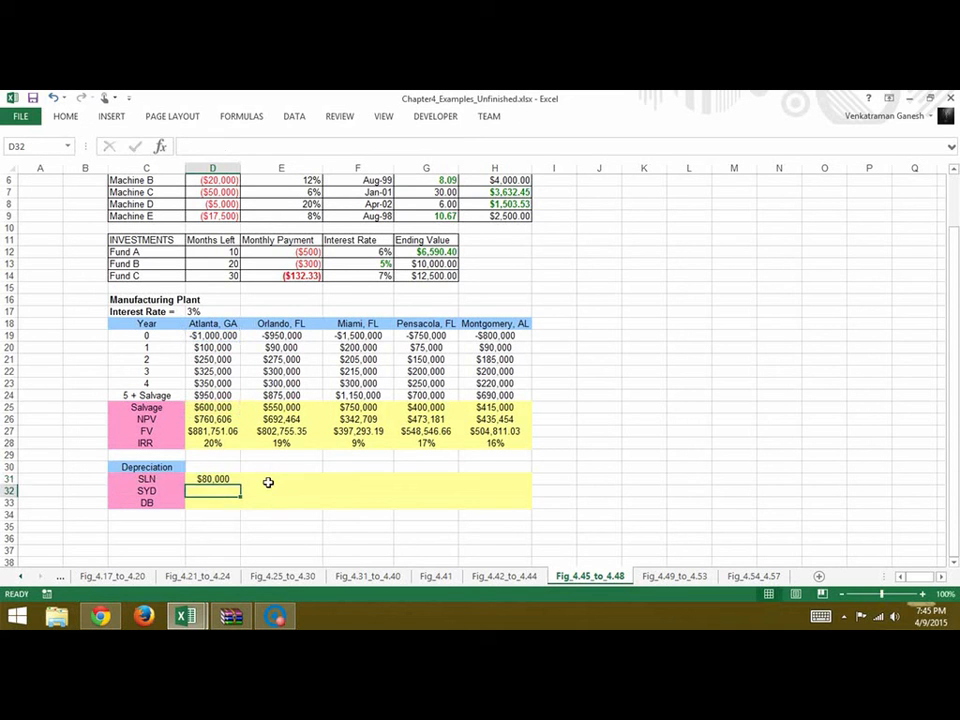
Copy Atlanta's SLN formula from D31 across E31:H31 for the other four plant locations
{"action": "left_click", "coordinate": [228, 482]}
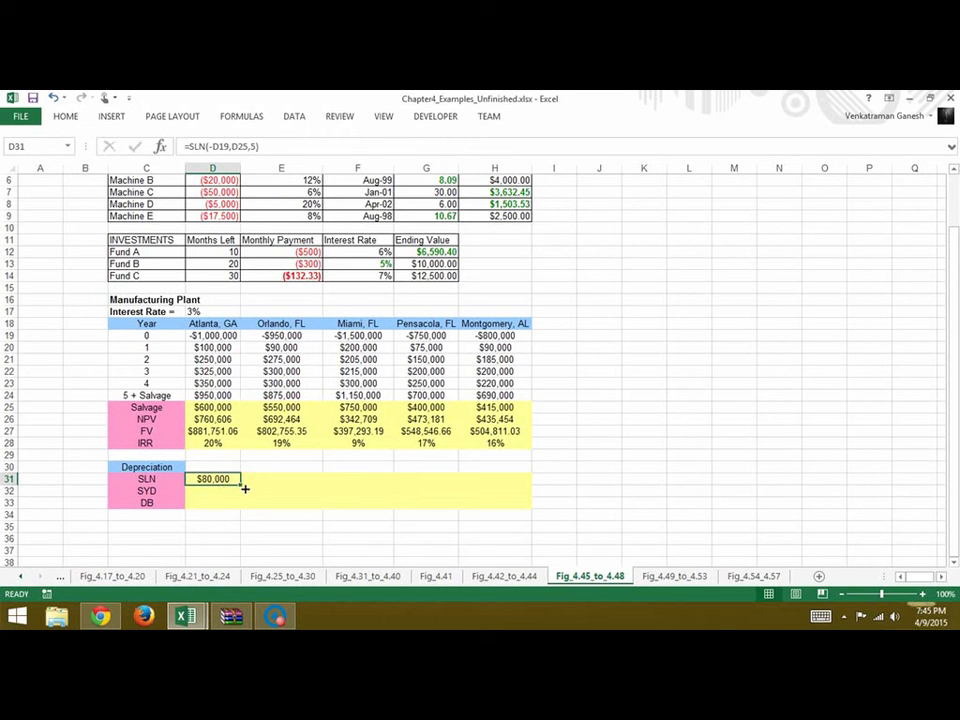
{"action": "left_click_drag", "start_coordinate": [244, 488], "coordinate": [528, 483]}
{"action": "left_click", "coordinate": [224, 493]}
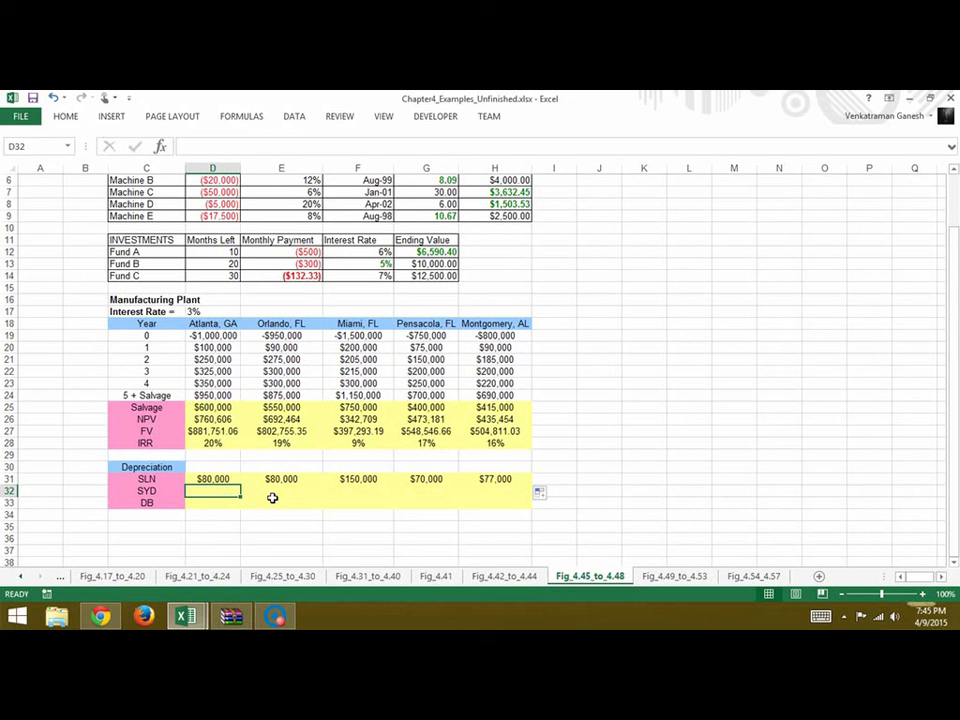
Calculate Atlanta's first-year sum-of-years'-digits depreciation in D32 with the formula =SYD(-D19,D25,5,1)
{"action": "type", "text": "=sy"}
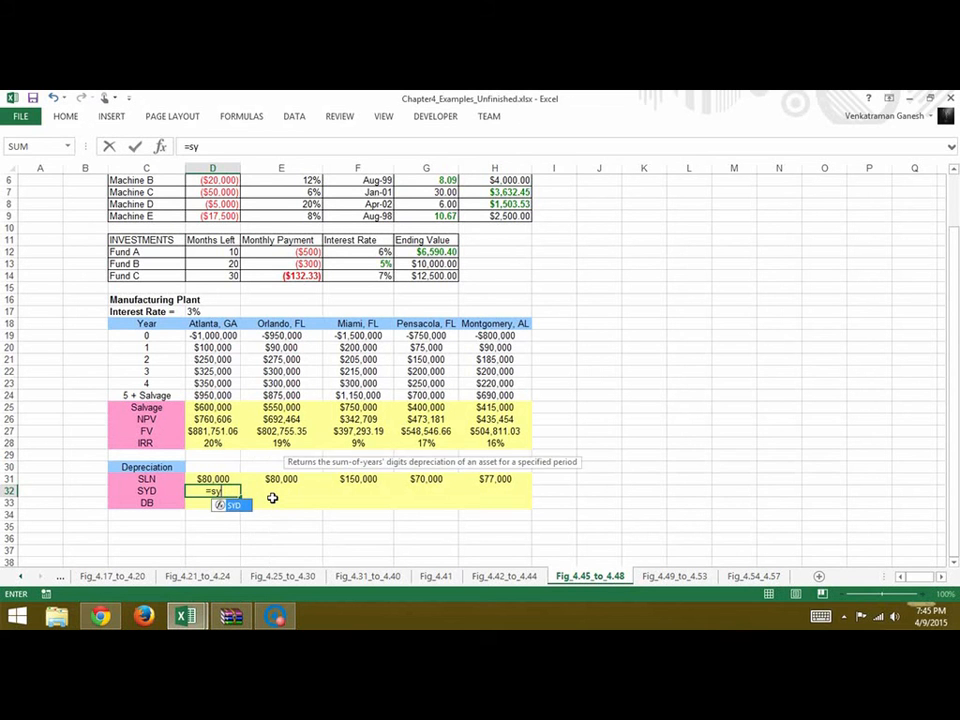
{"action": "type", "text": "d("}
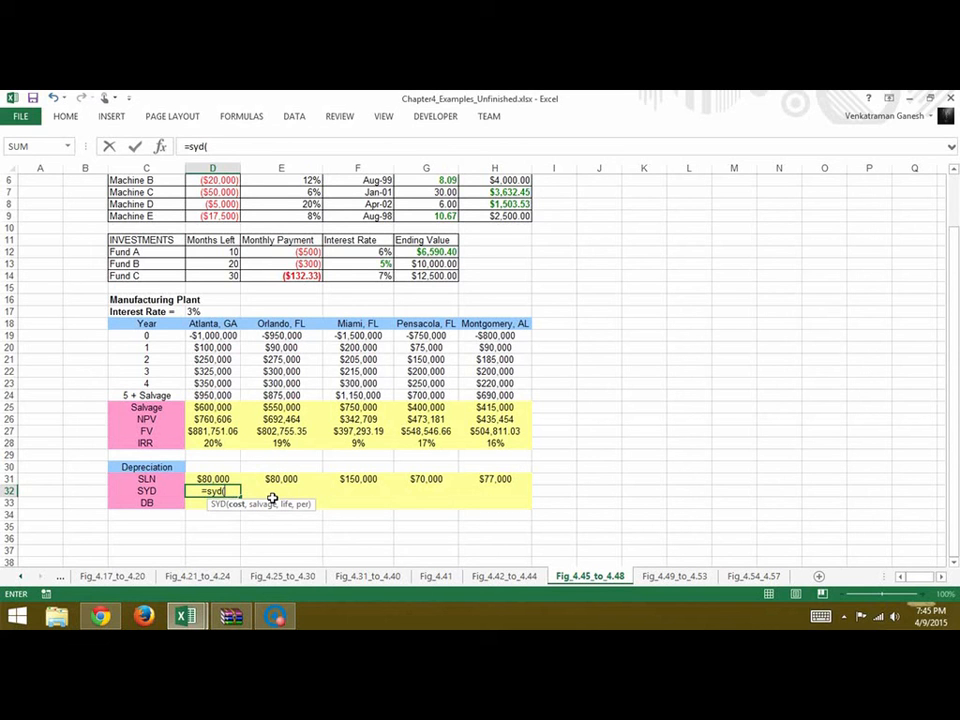
{"action": "type", "text": "-"}
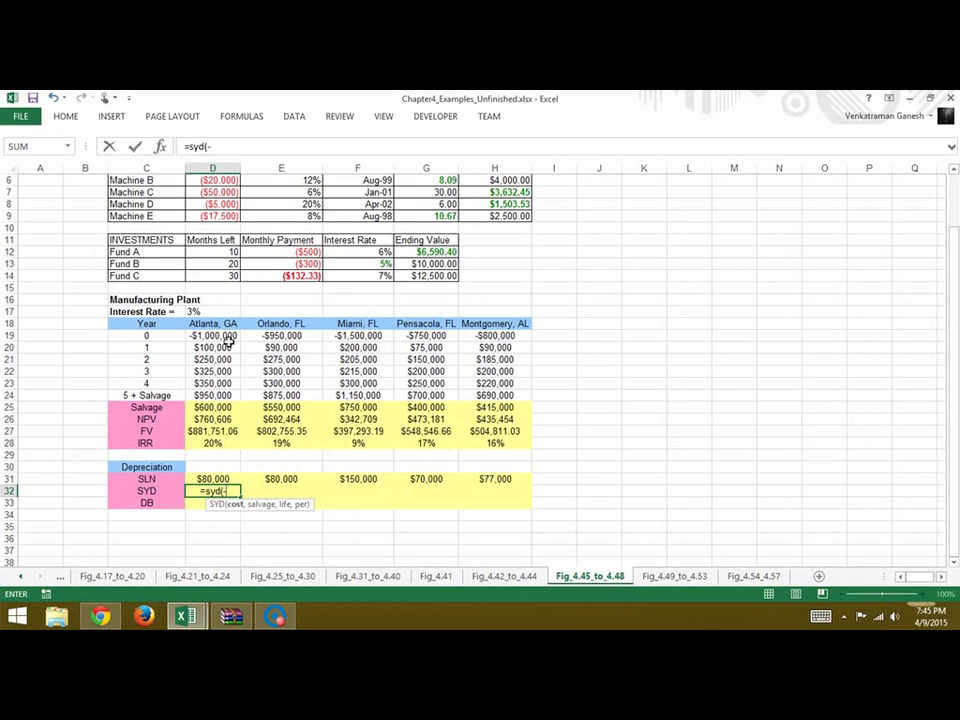
{"action": "left_click", "coordinate": [229, 339]}
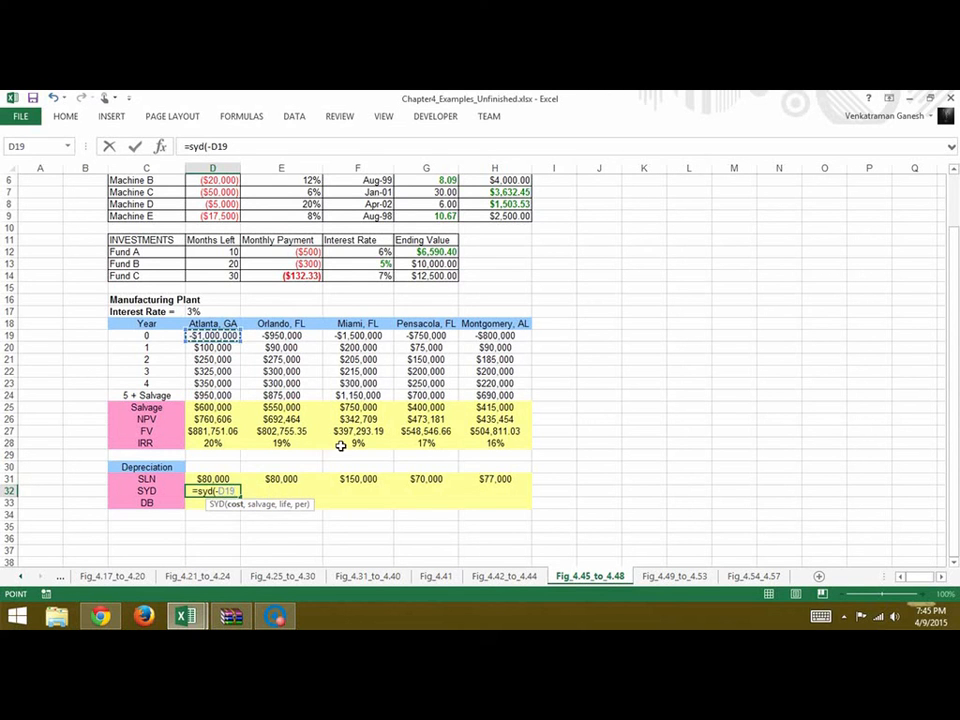
{"action": "type", "text": ","}
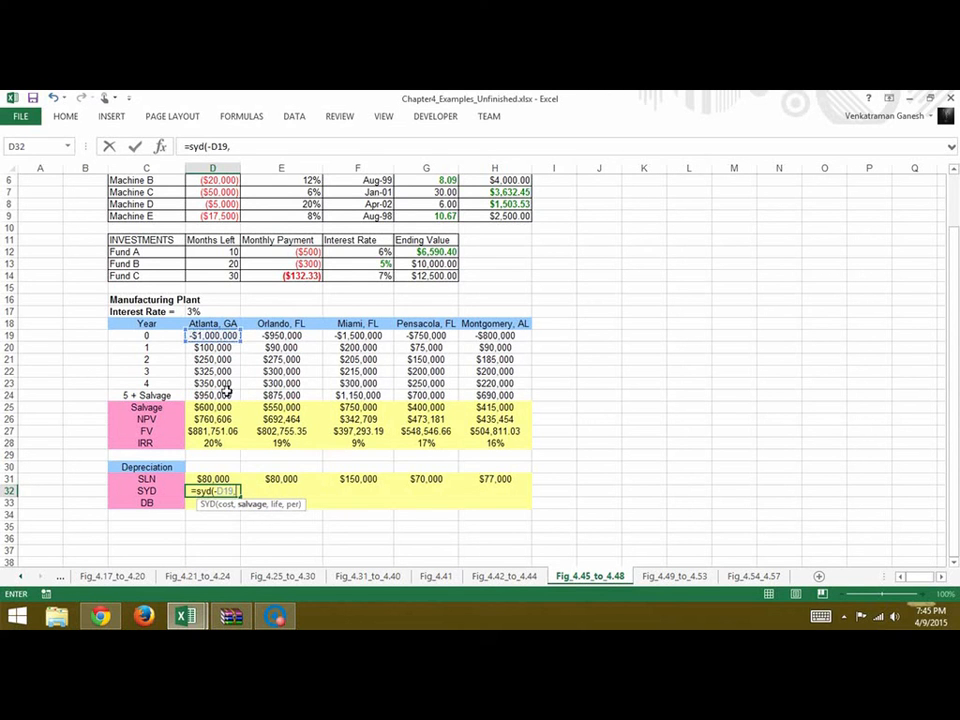
{"action": "left_click", "coordinate": [208, 408]}
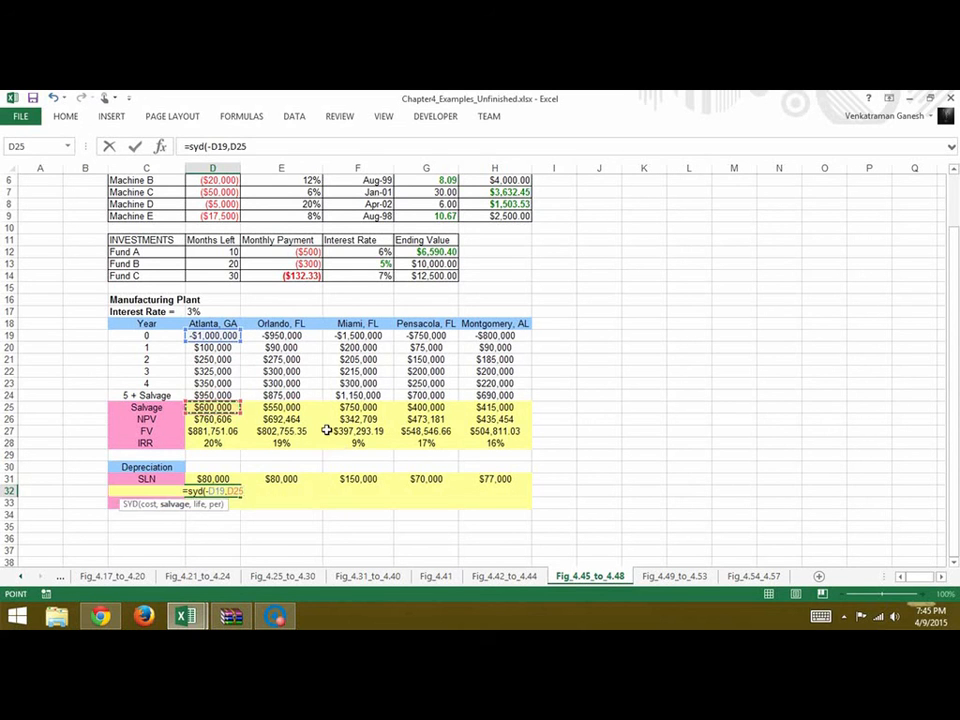
{"action": "type", "text": ","}
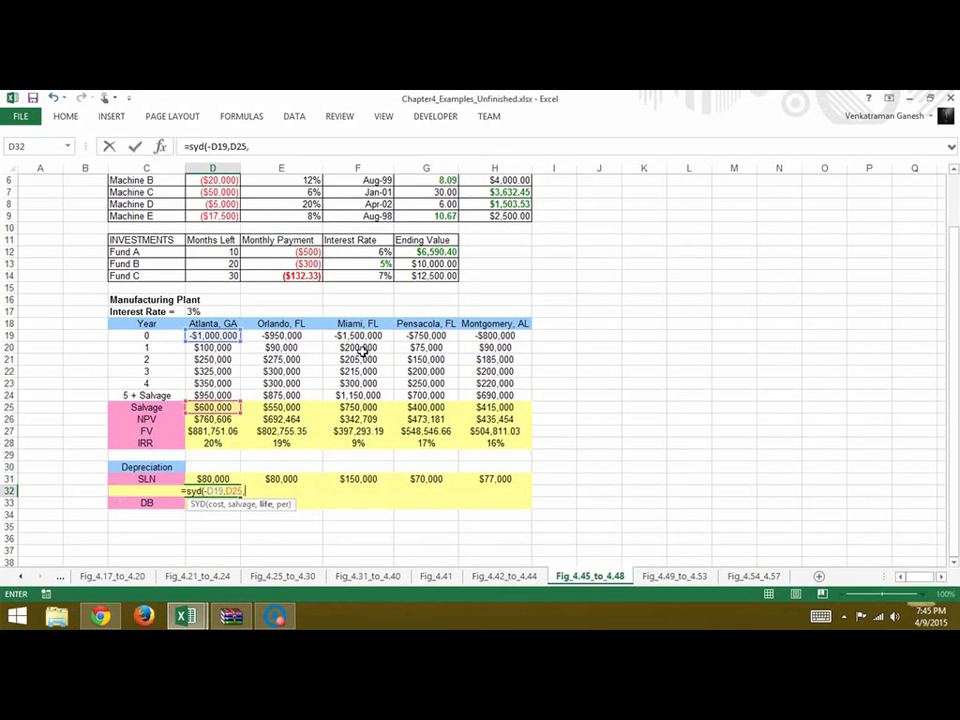
{"action": "type", "text": "5,"}
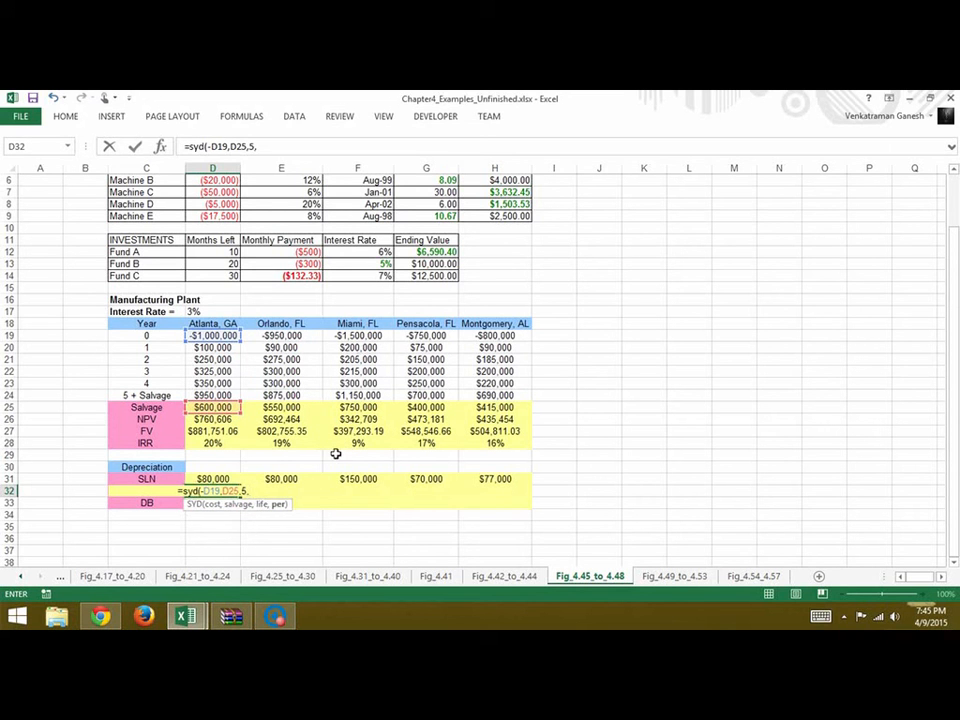
{"action": "type", "text": "1)"}
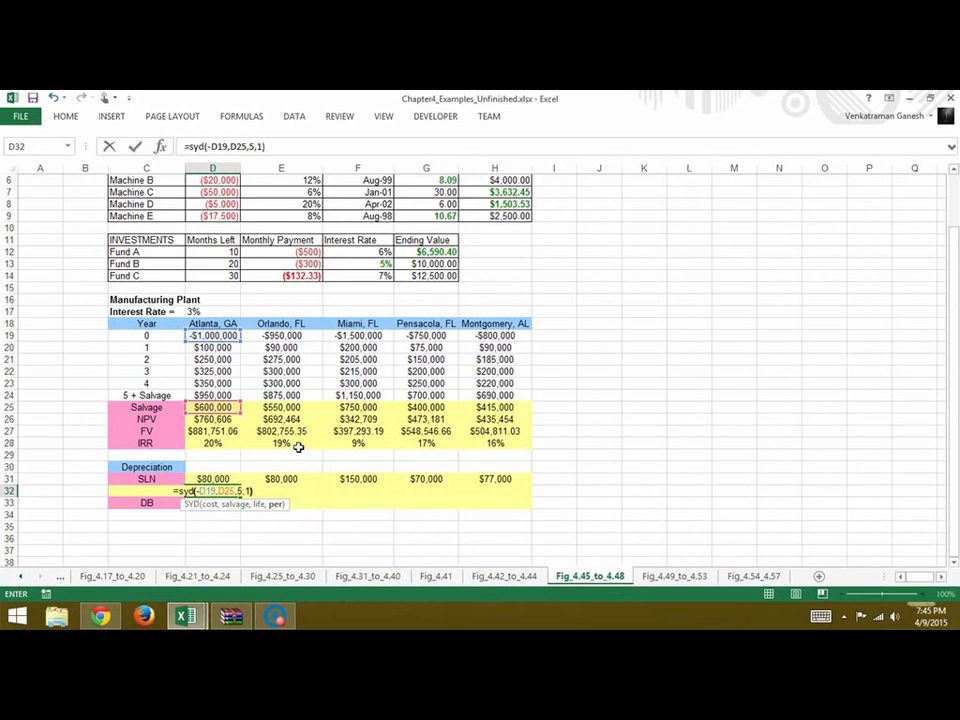
{"action": "key", "text": "Return"}
Copy Atlanta's SYD formula from D32 across E32:H32 for the other four plant locations
{"action": "left_click", "coordinate": [229, 491]}
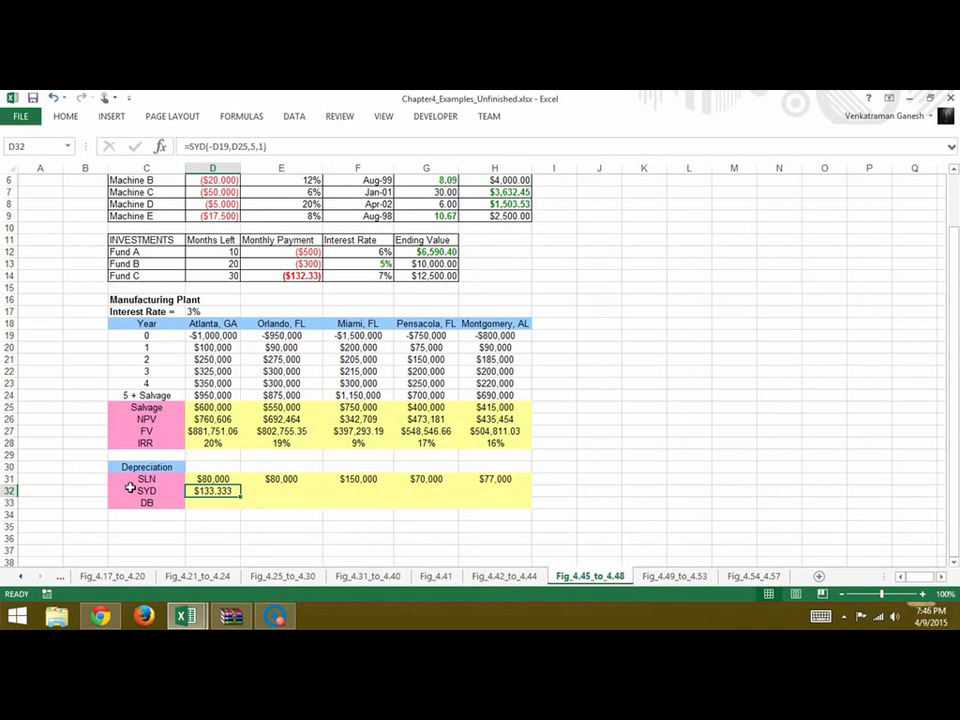
{"action": "left_click_drag", "start_coordinate": [249, 503], "coordinate": [516, 508]}
{"action": "left_click", "coordinate": [257, 549]}
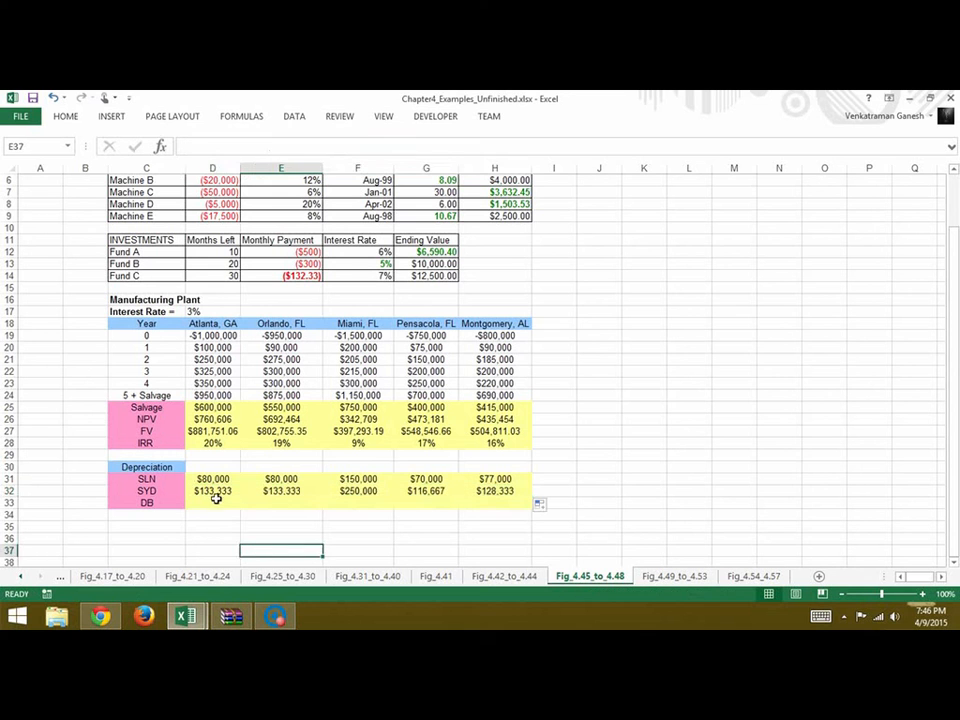
Calculate Atlanta's first-year declining-balance depreciation in D33 with the formula =DB(-D19,D25,5,1)
{"action": "left_click", "coordinate": [216, 504]}
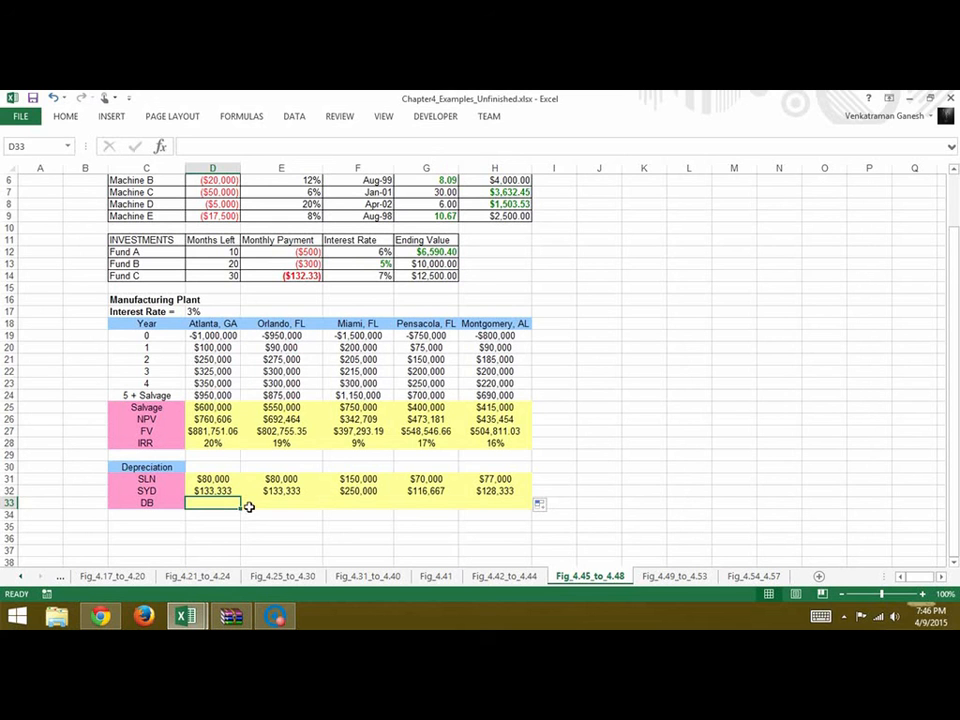
{"action": "type", "text": "="}
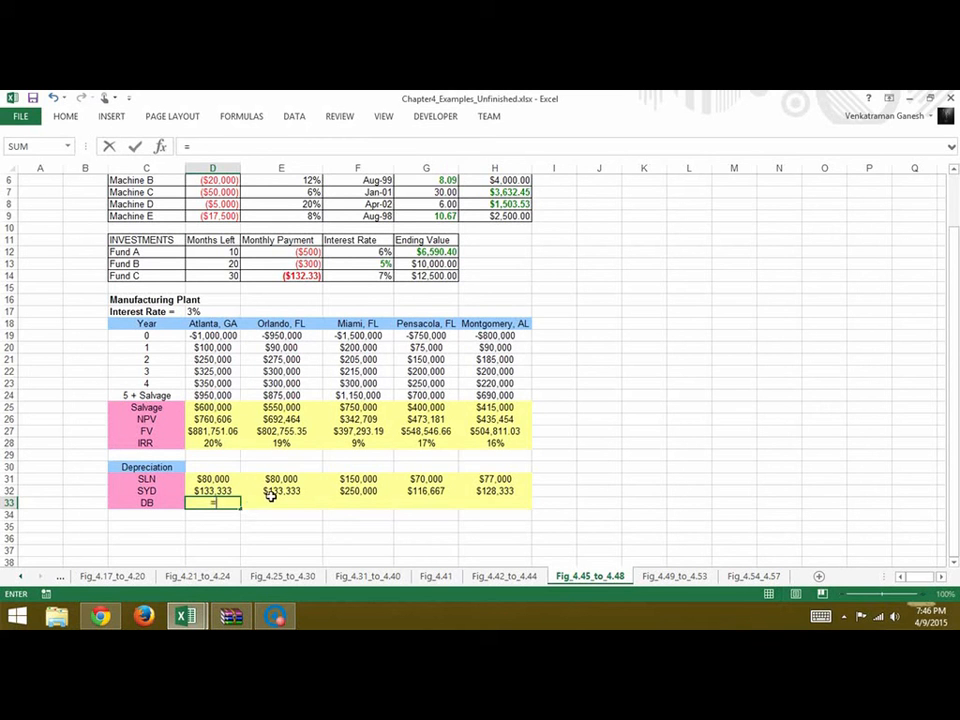
{"action": "type", "text": "db("}
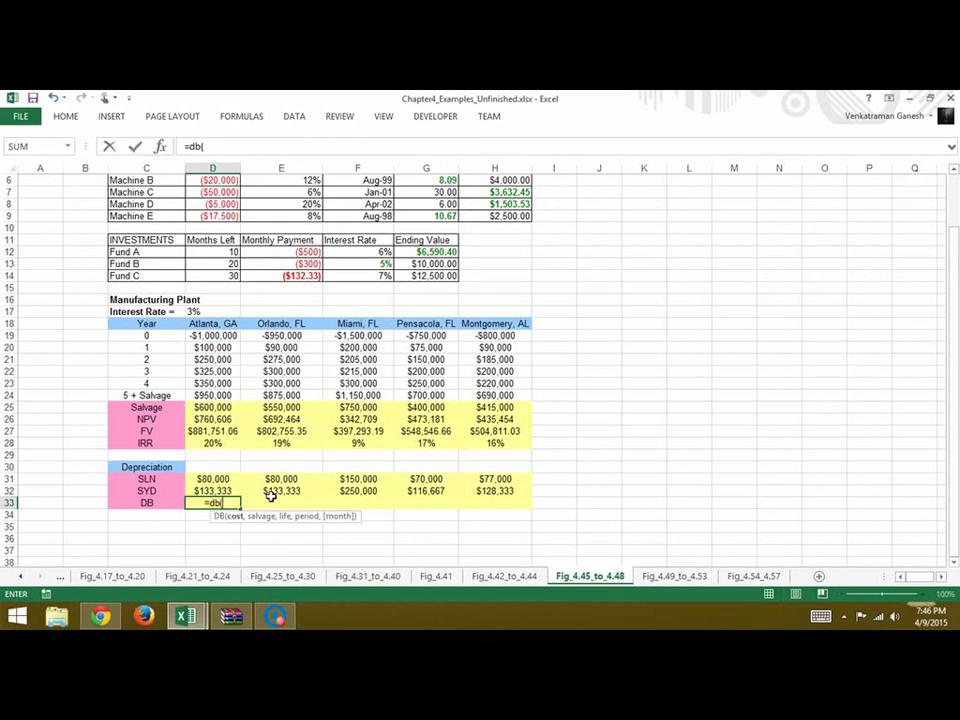
{"action": "type", "text": "-"}
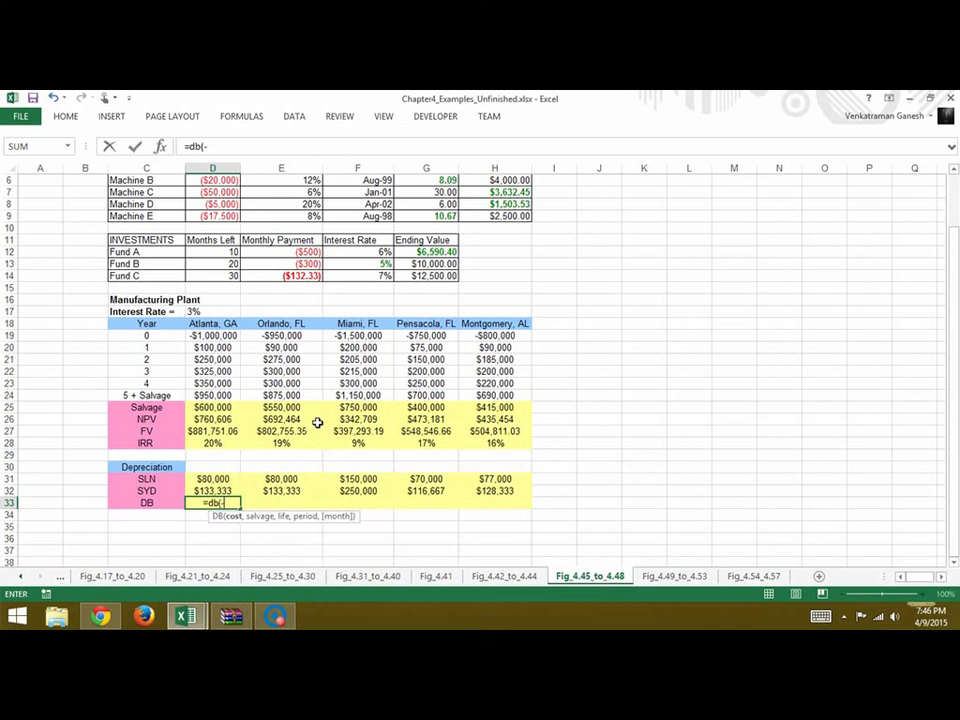
{"action": "left_click", "coordinate": [214, 337]}
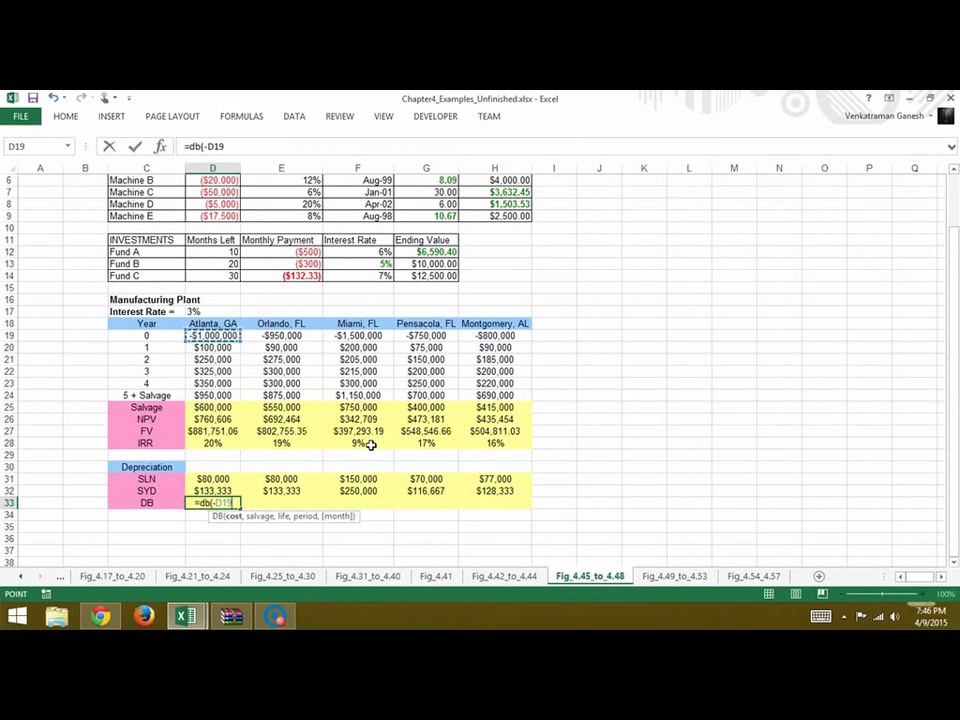
{"action": "type", "text": ","}
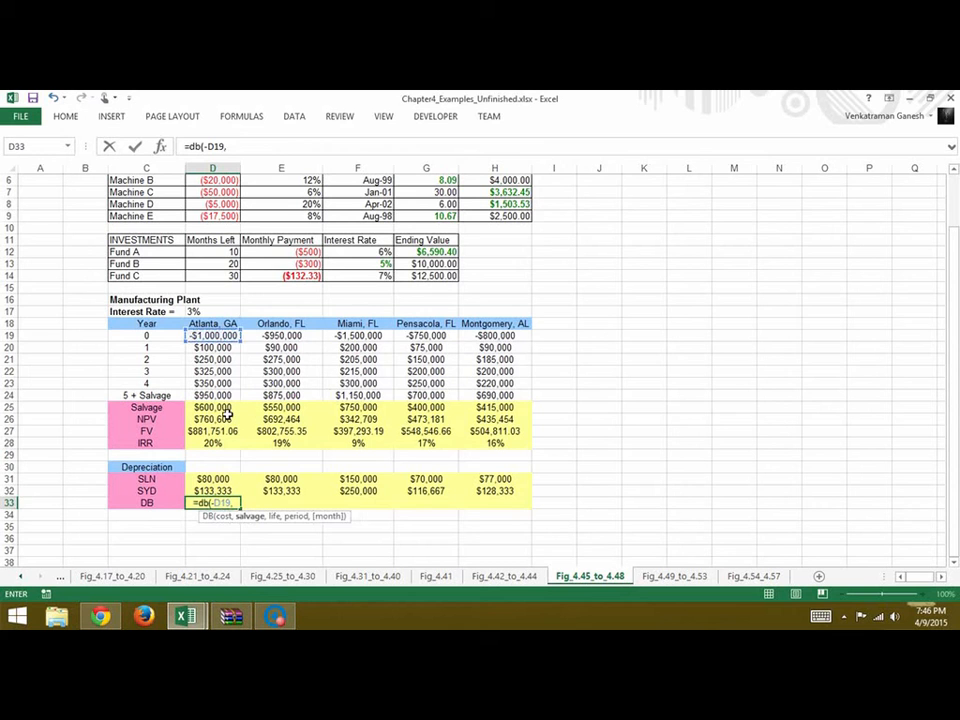
{"action": "left_click", "coordinate": [226, 410]}
{"action": "type", "text": ","}
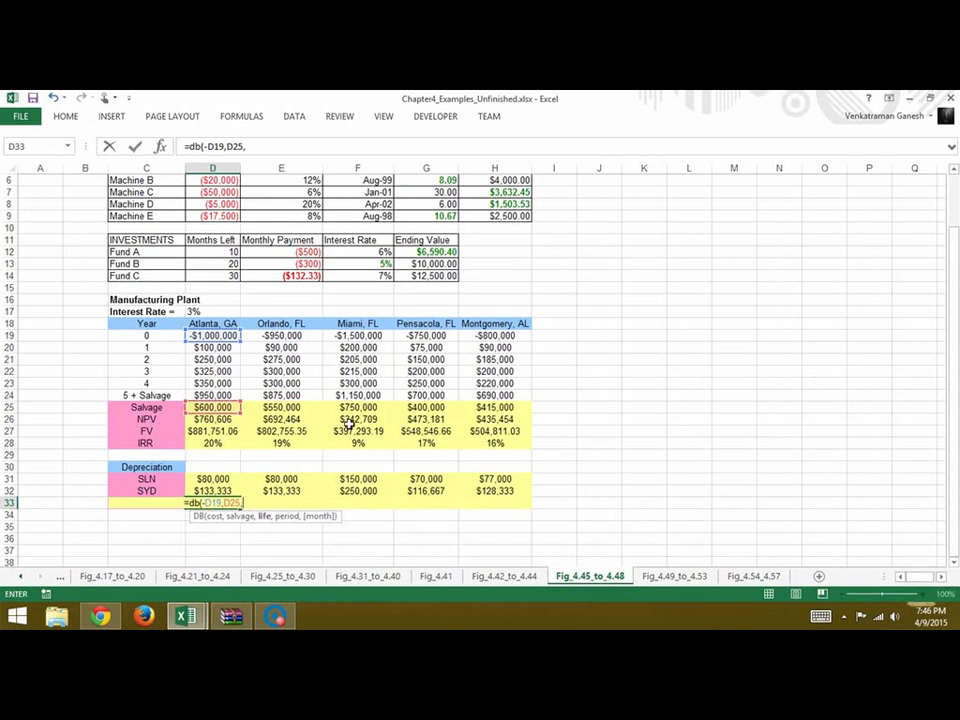
{"action": "type", "text": "5"}
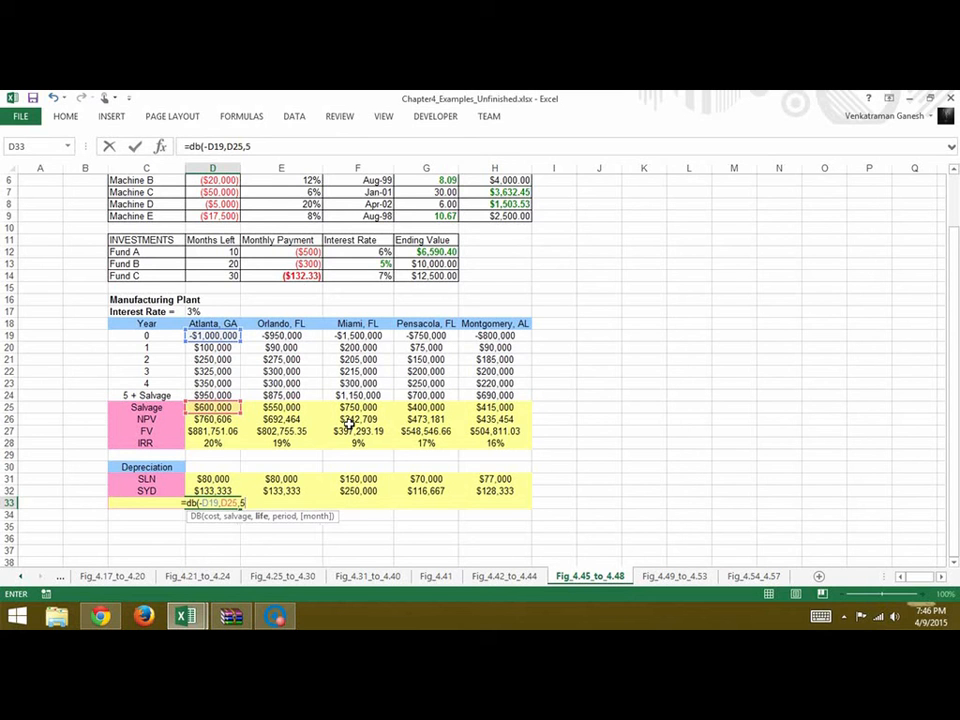
{"action": "type", "text": ",1"}
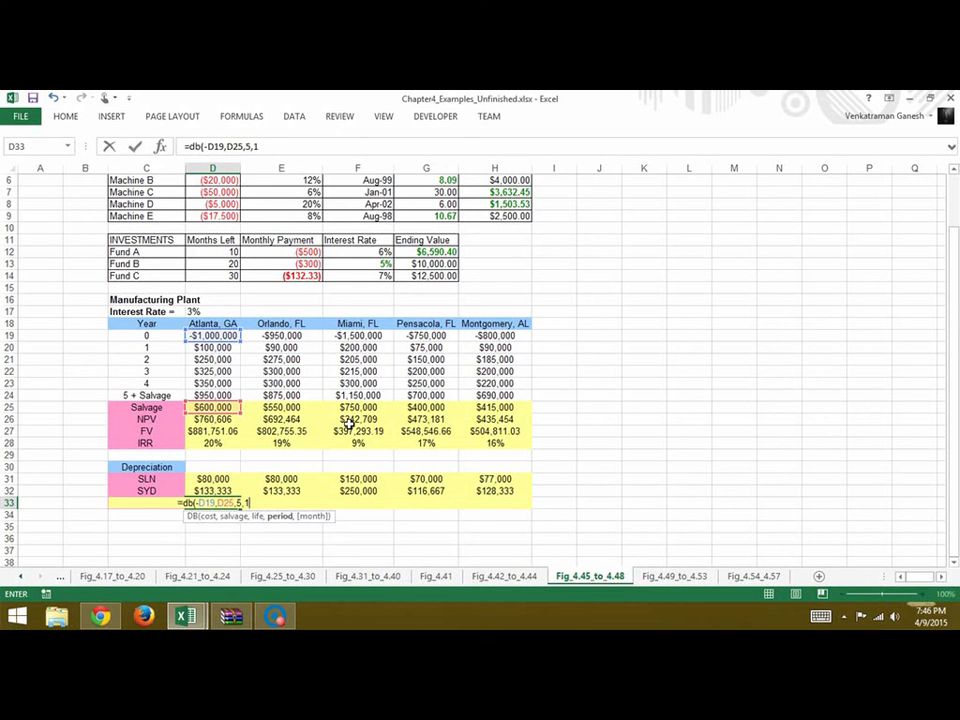
{"action": "type", "text": ")"}
{"action": "key", "text": "Return"}
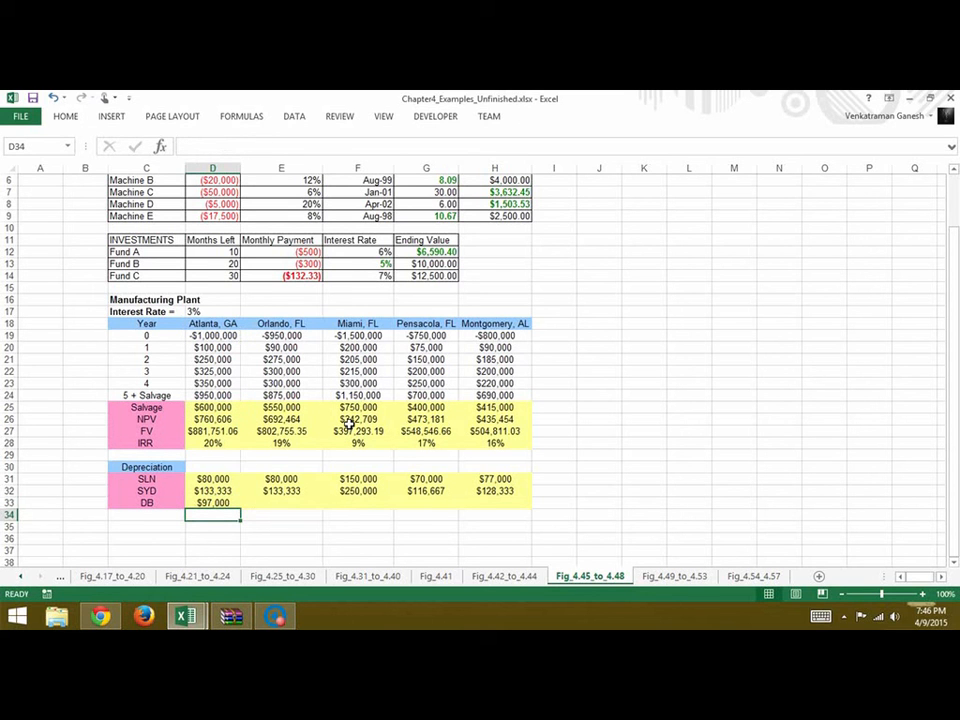
Copy Atlanta's DB formula from D33 across E33:H33 for the other four plant locations
{"action": "left_click", "coordinate": [220, 504]}
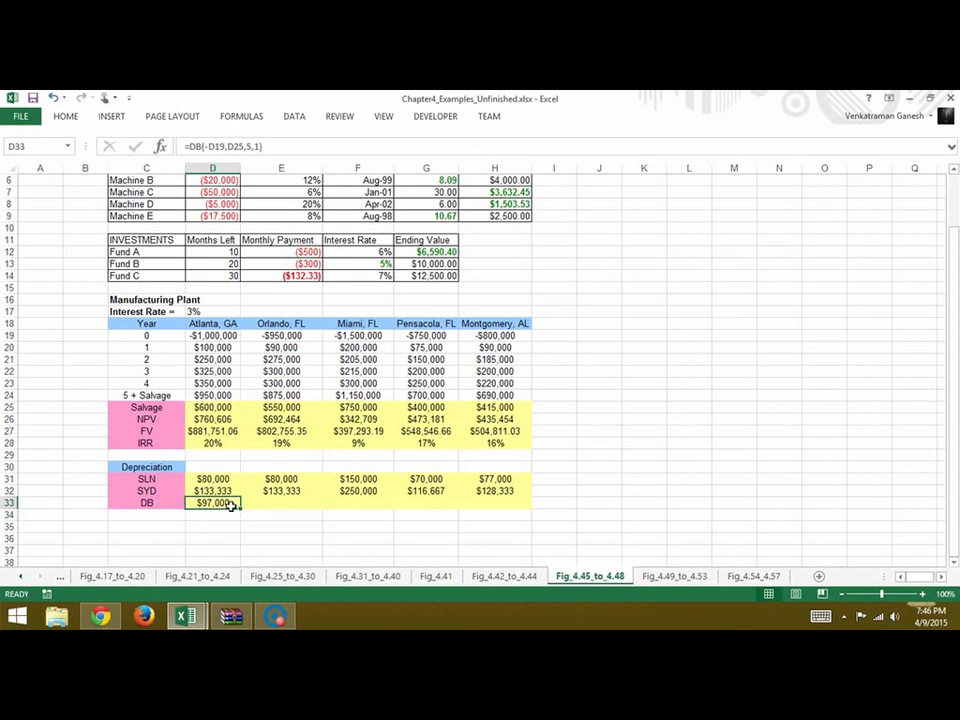
{"action": "left_click_drag", "start_coordinate": [248, 511], "coordinate": [525, 512]}
{"action": "left_click", "coordinate": [659, 306]}
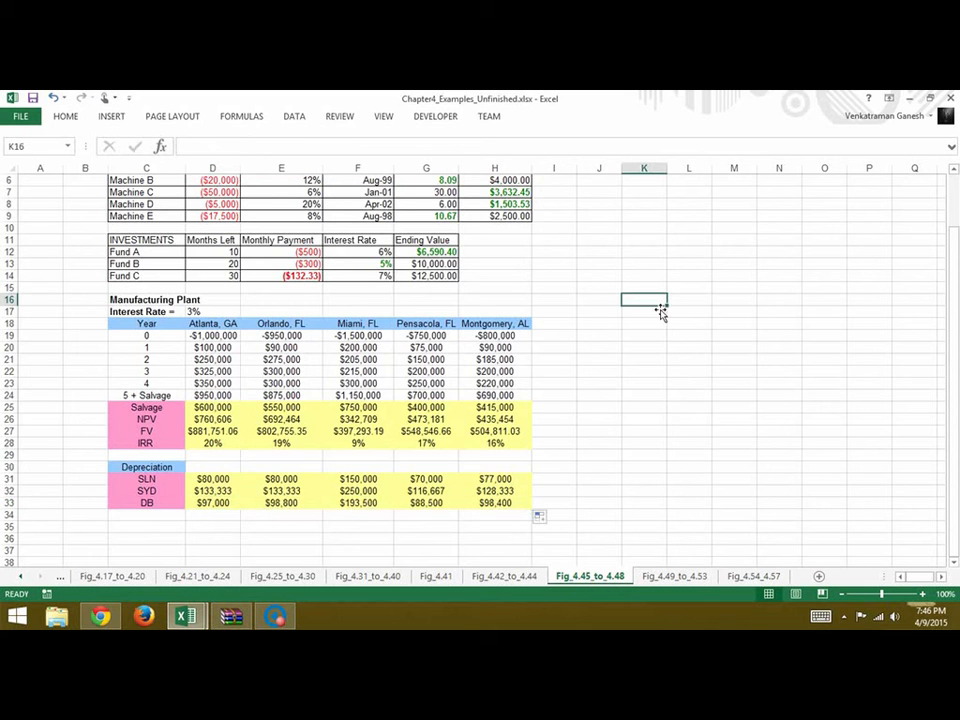
{"action": "scroll", "coordinate": [675, 401], "scroll_direction": "up", "scroll_amount": 2}
{"action": "scroll", "coordinate": [675, 401], "scroll_direction": "down", "scroll_amount": 1}
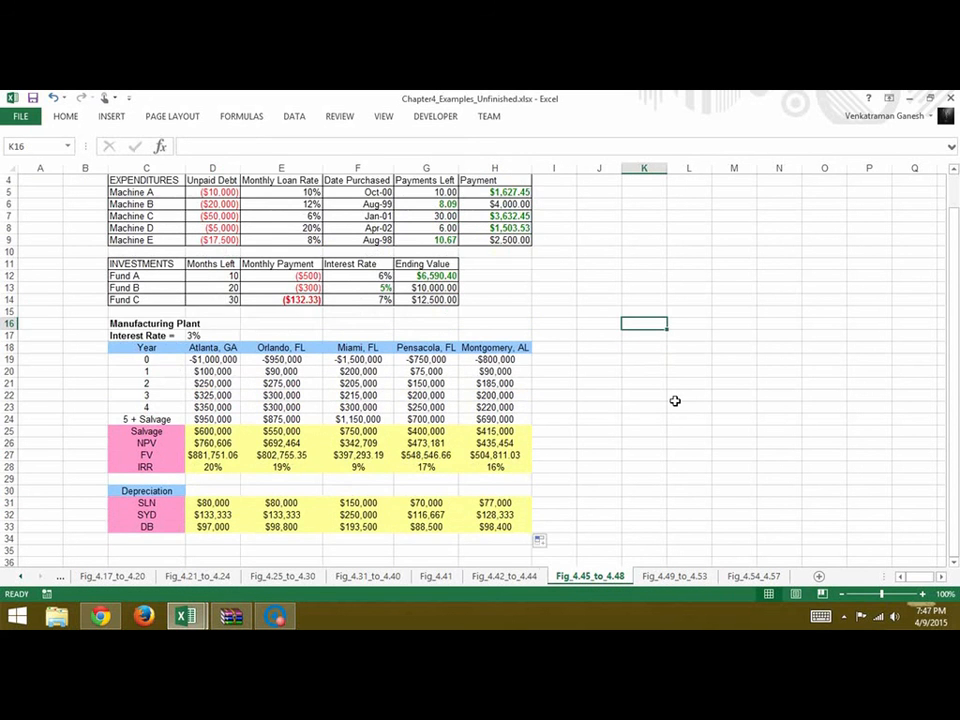
{"action": "scroll", "coordinate": [583, 259], "scroll_direction": "up", "scroll_amount": 1}
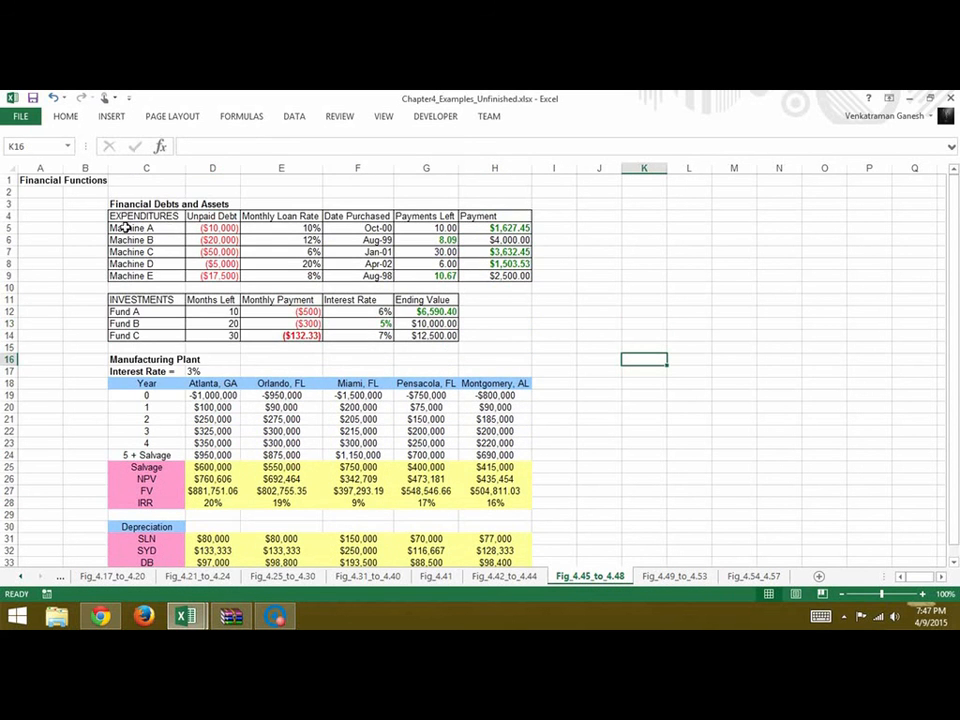
{"action": "scroll", "coordinate": [52, 399], "scroll_direction": "down", "scroll_amount": 3}
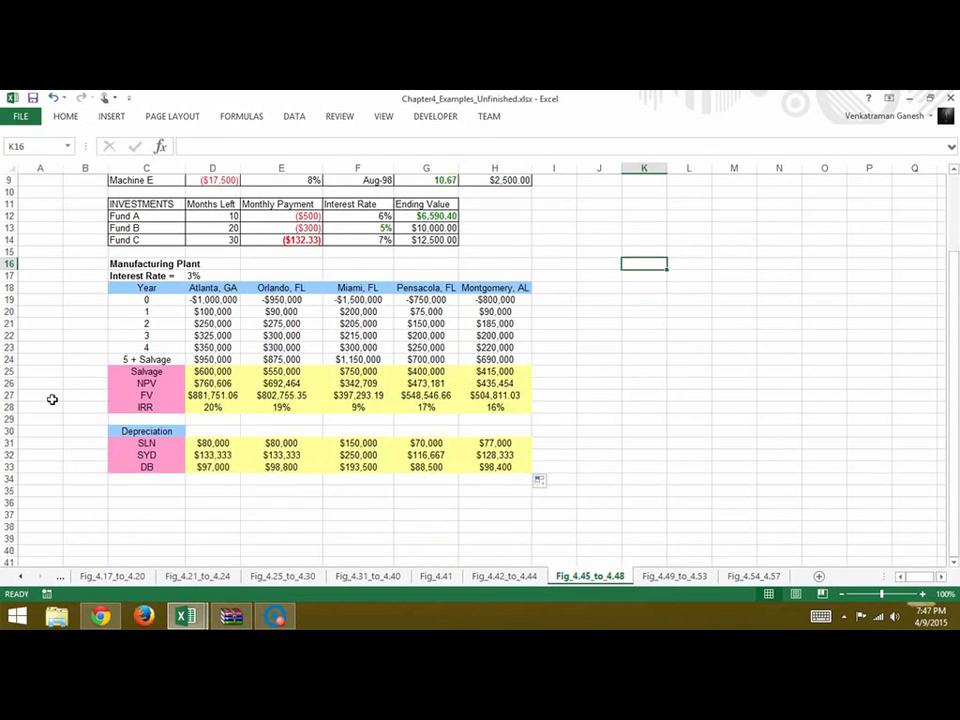